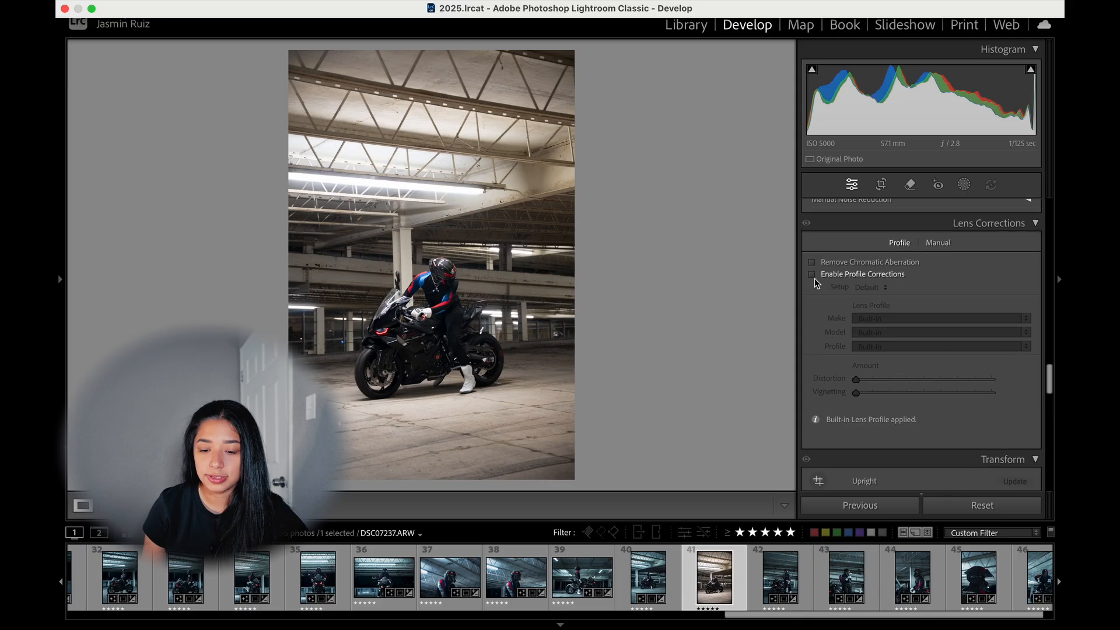
Enable lens profile corrections and chromatic aberration removal for the motorcycle photo.
left_click(812, 274)
left_click(813, 262)
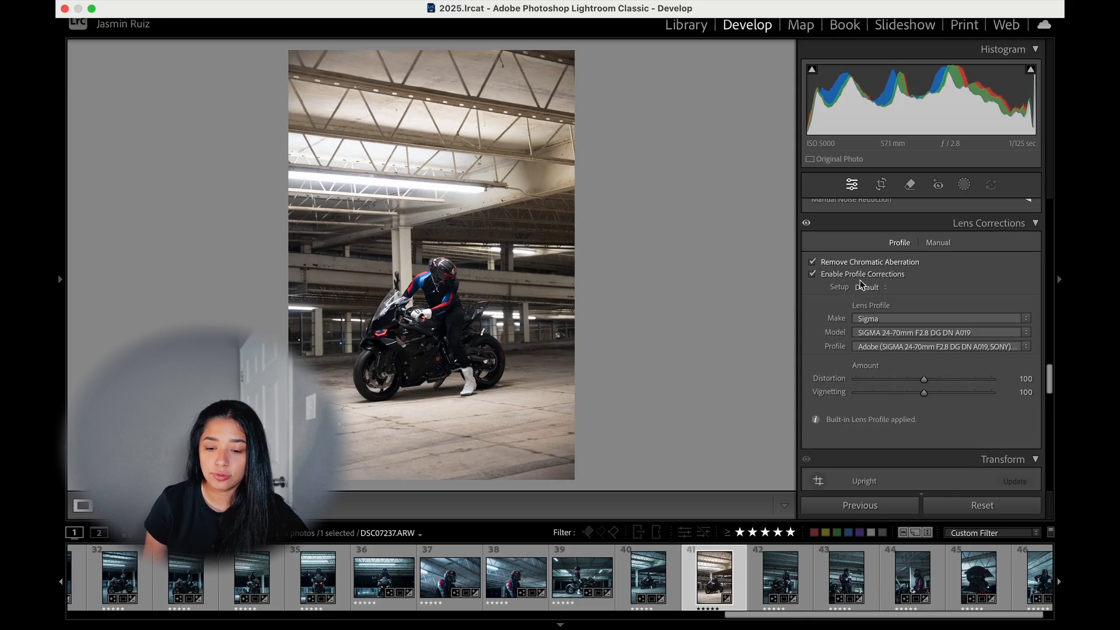
Crop the photo tighter around the rider by trimming from the upper edge, keeping the original aspect ratio.
scroll(922, 292, "up", 1)
scroll(922, 288, "up", 10)
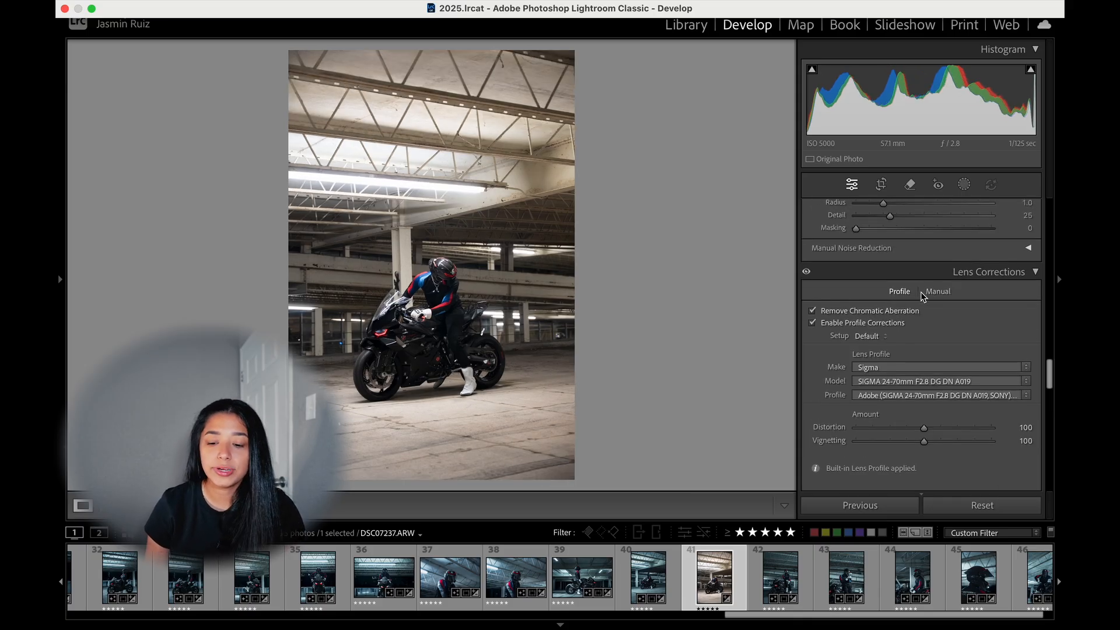
left_click(881, 184)
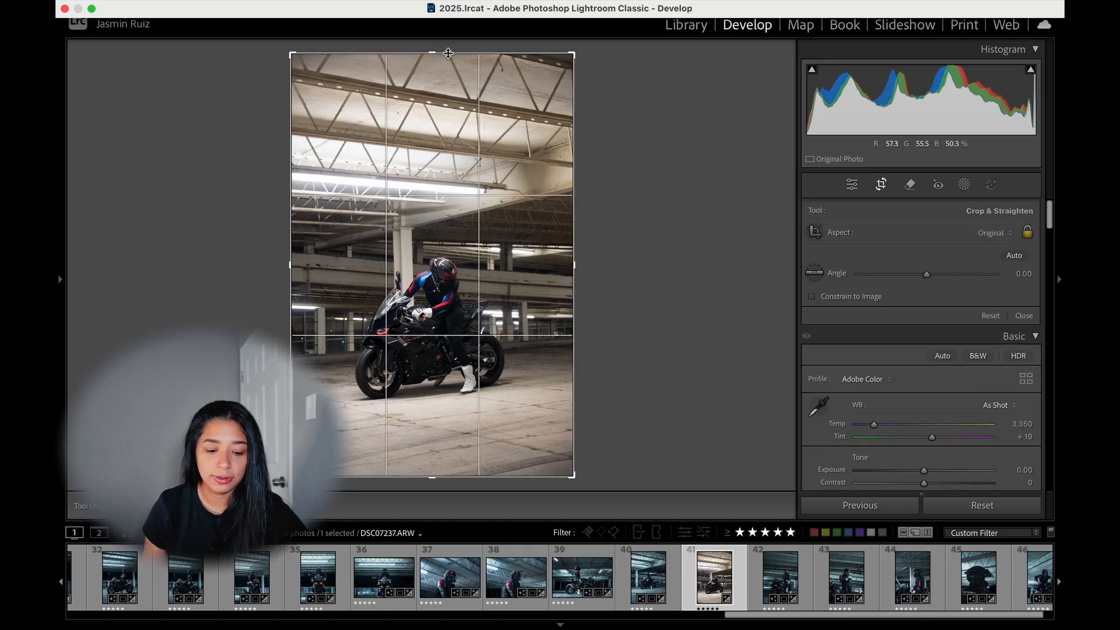
left_click_drag(448, 55, 452, 91)
key("Return")
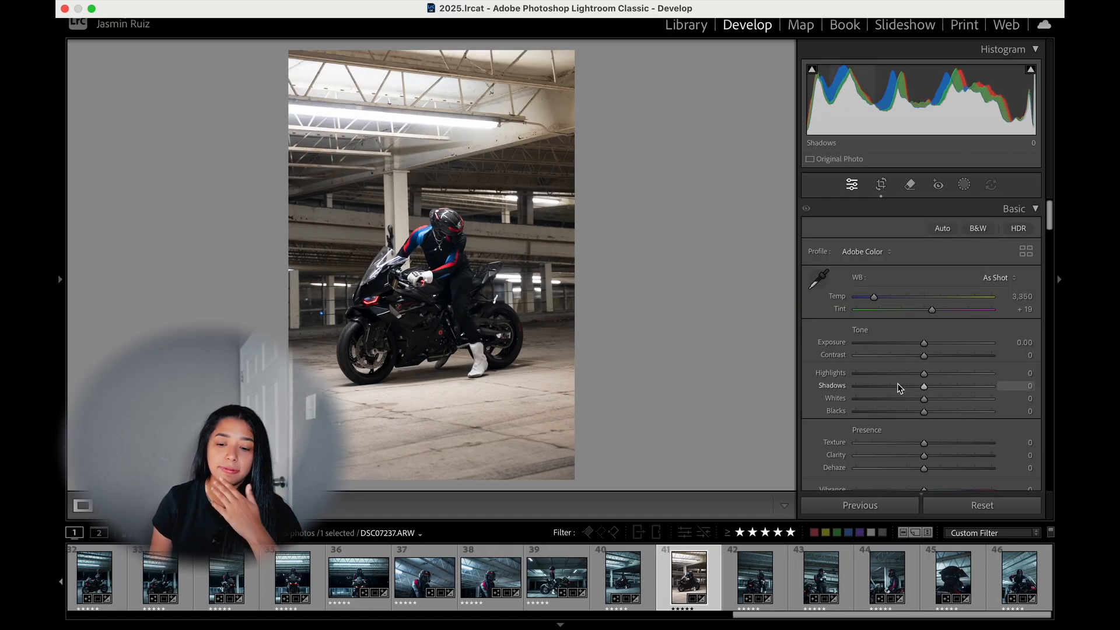
Set Exposure to +0.50, Shadows to +21 and Highlights to −69.
left_click_drag(924, 343, 930, 345)
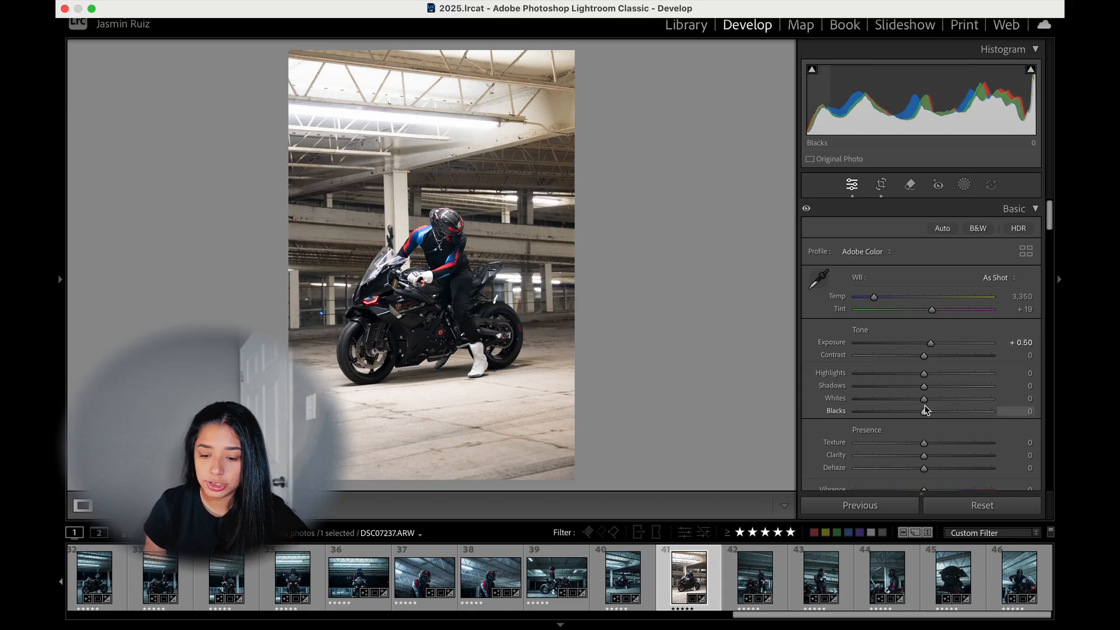
left_click_drag(924, 387, 939, 388)
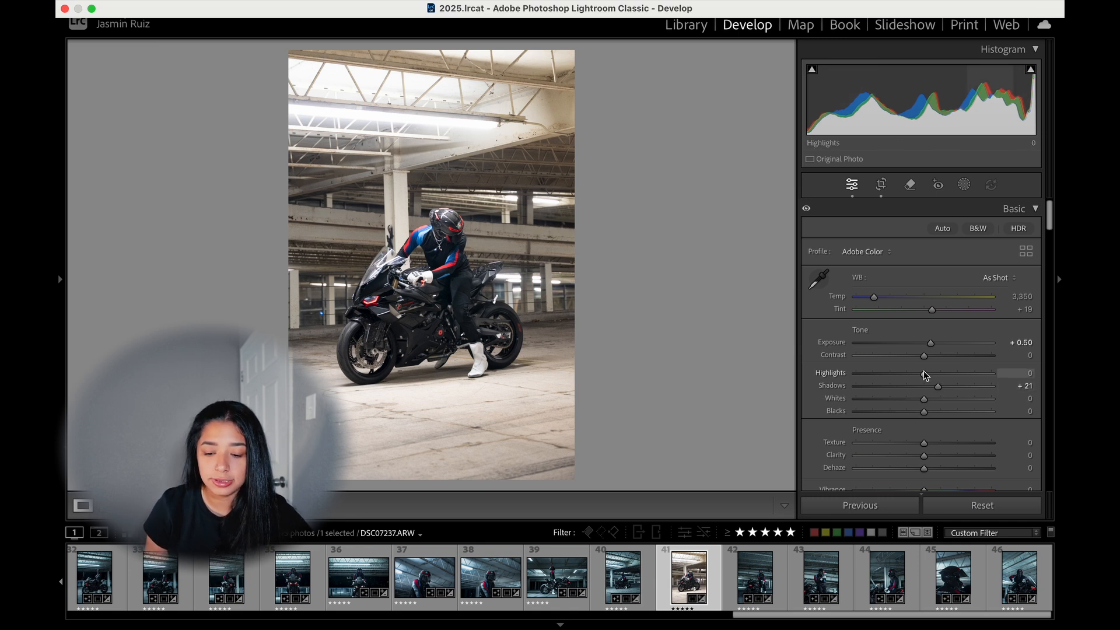
left_click_drag(921, 373, 872, 378)
Try darker Blacks, reset them and check the motorcycle up close, and set Blacks to −21.
left_click_drag(922, 412, 910, 416)
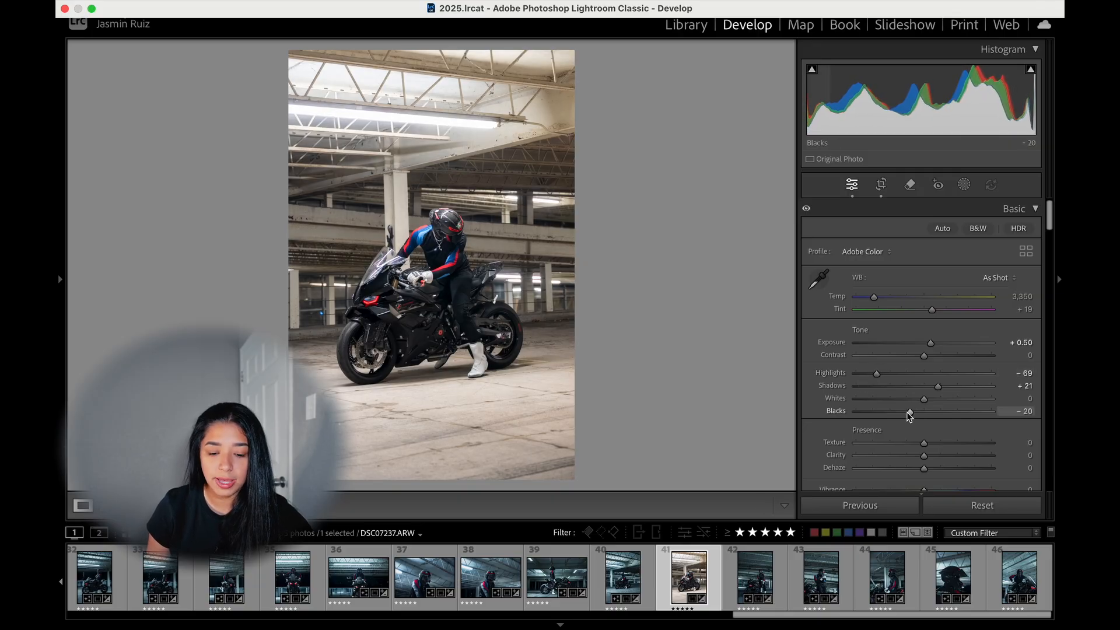
double_click(910, 414)
left_click(427, 294)
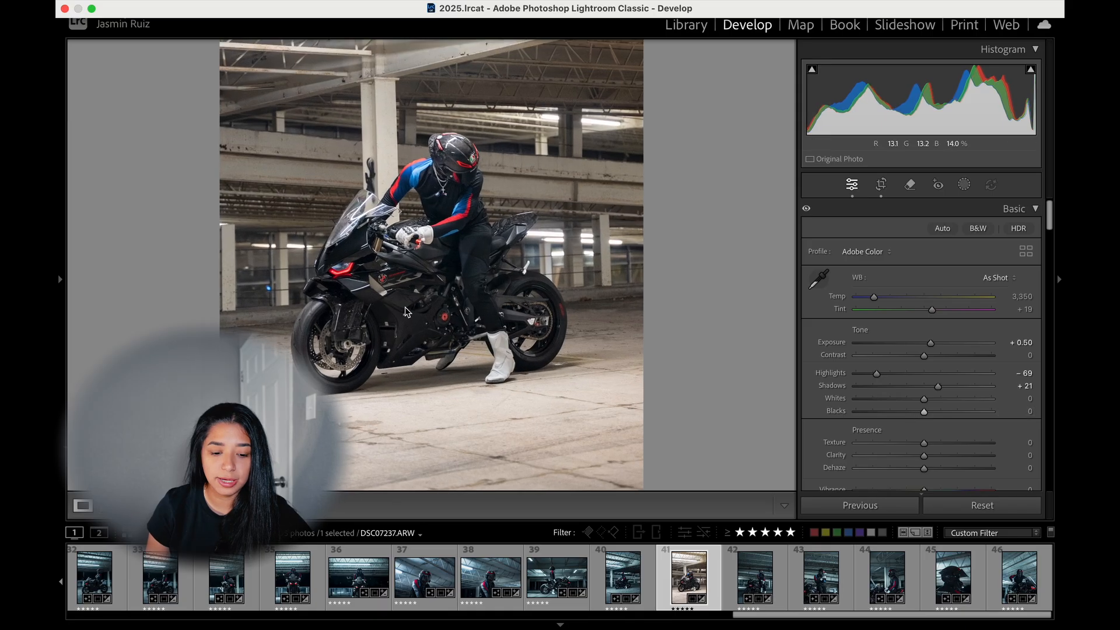
left_click(427, 293)
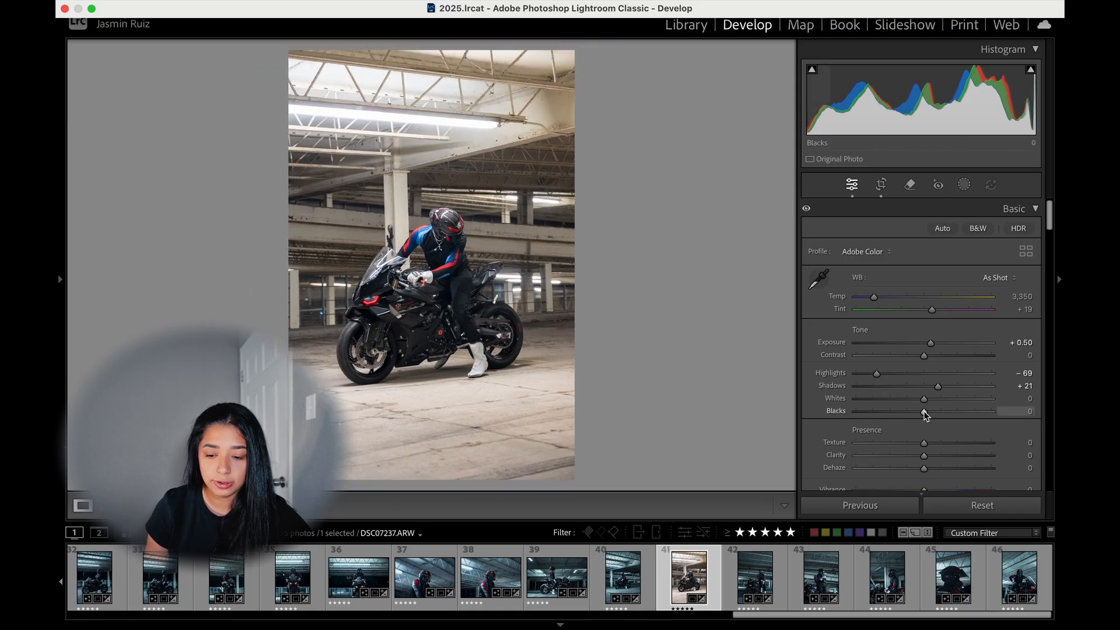
left_click_drag(924, 412, 910, 414)
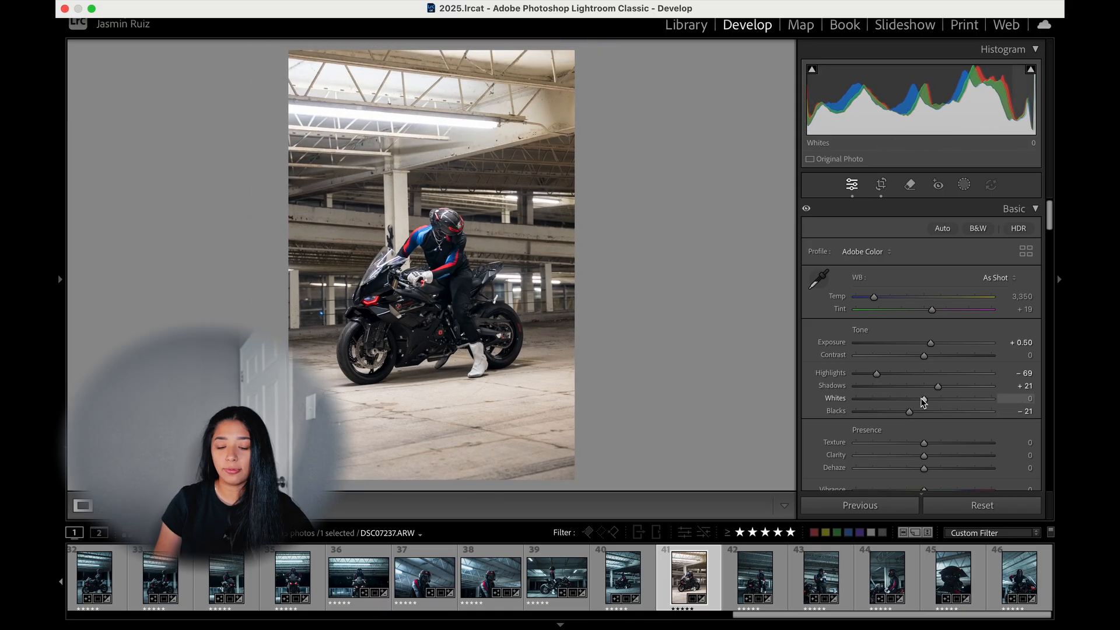
Set Contrast to −21, Texture to +9, Clarity to +12 and Dehaze to +15, checking the rider up close.
scroll(925, 402, "down", 1)
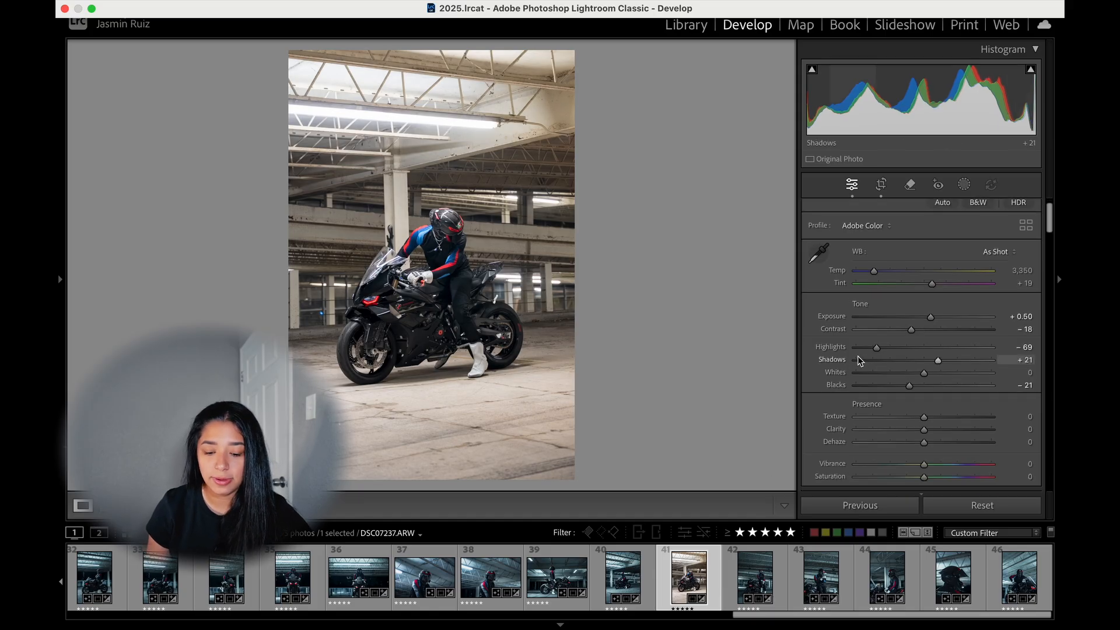
left_click_drag(924, 329, 935, 394)
double_click(914, 332)
scroll(905, 352, "down", 2)
left_click(450, 228)
key("z")
Reset the Dehaze amount for comparison, undo the reset, and inspect the rider and motorcycle up close.
double_click(934, 388)
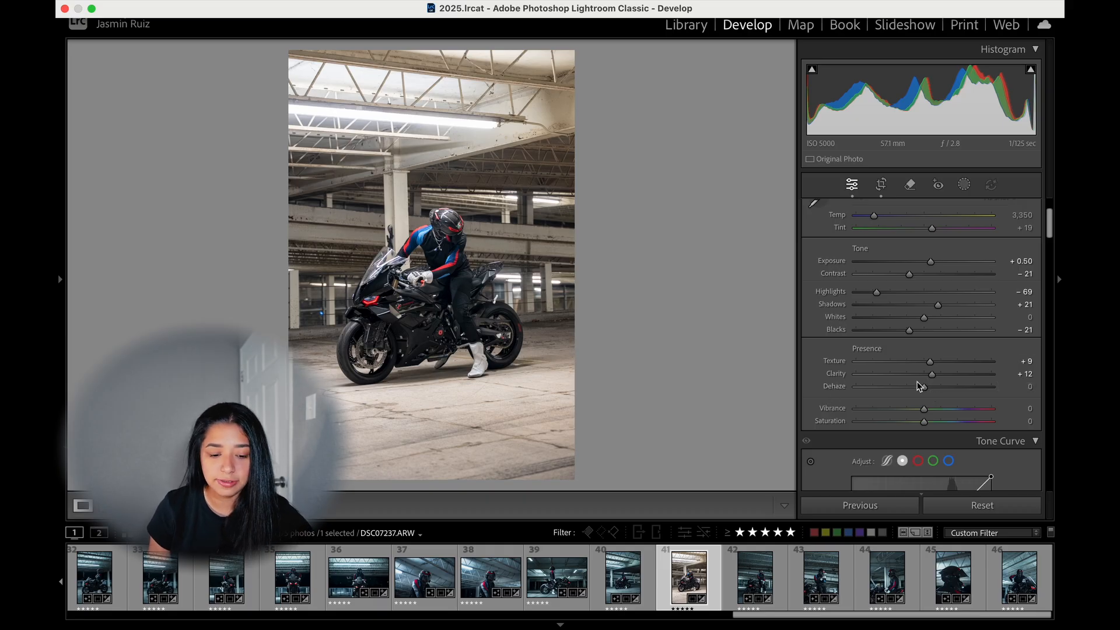
key("super+z")
left_click(495, 354)
left_click_drag(495, 354, 495, 382)
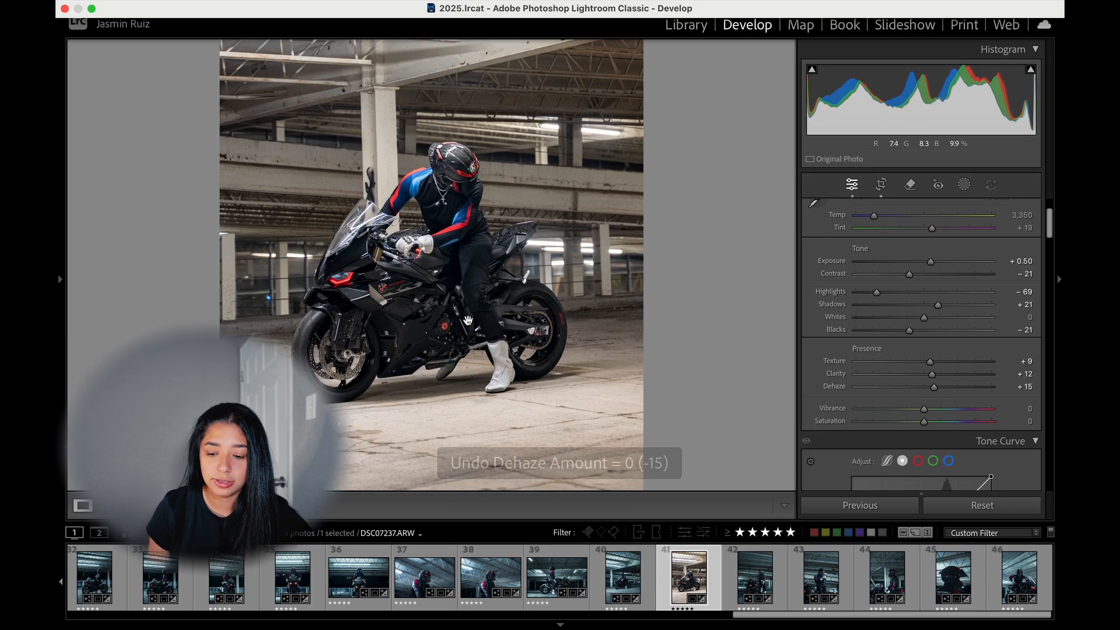
left_click(494, 382)
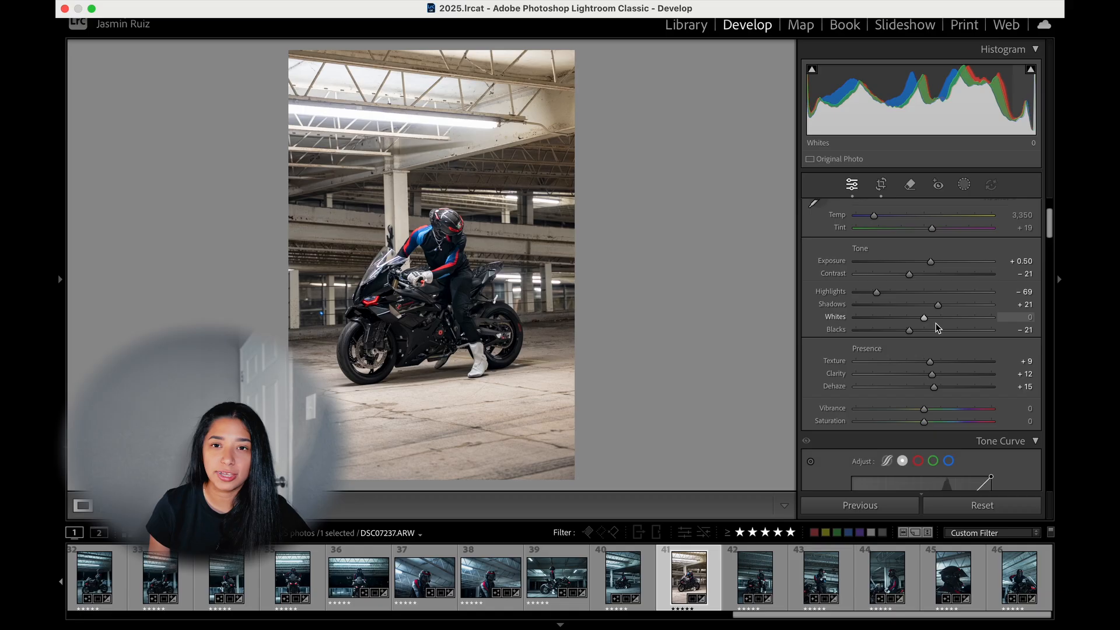
Set Vibrance to −13 and Saturation to +19.
scroll(928, 344, "down", 3)
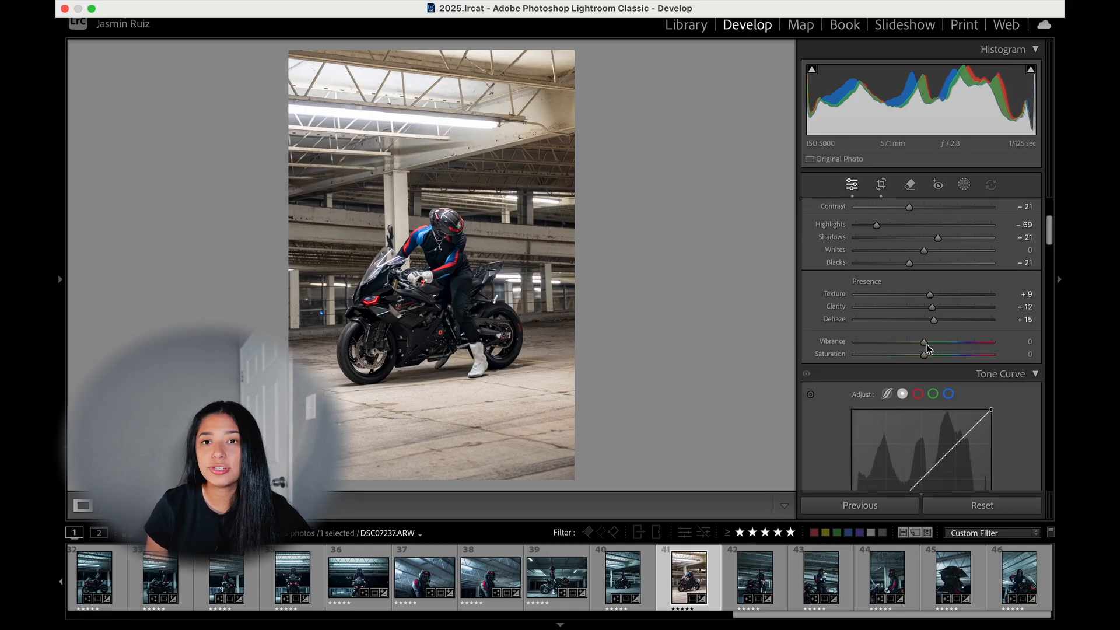
mouse_move(924, 342)
left_mouse_down()
mouse_move(911, 346)
mouse_move(934, 356)
left_mouse_up()
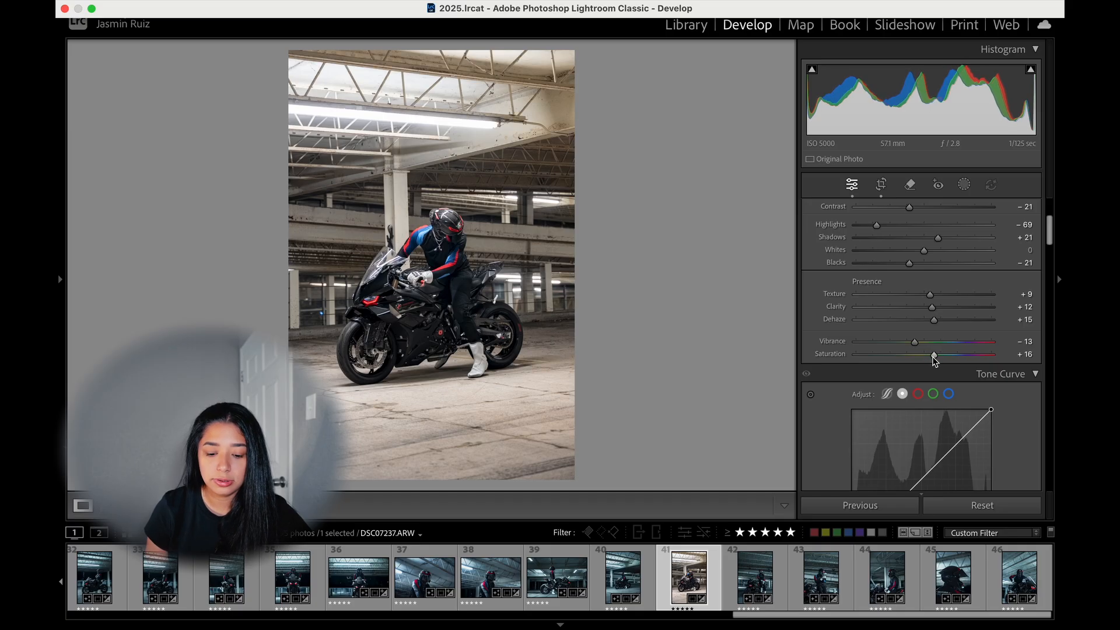
scroll(934, 359, "up", 5)
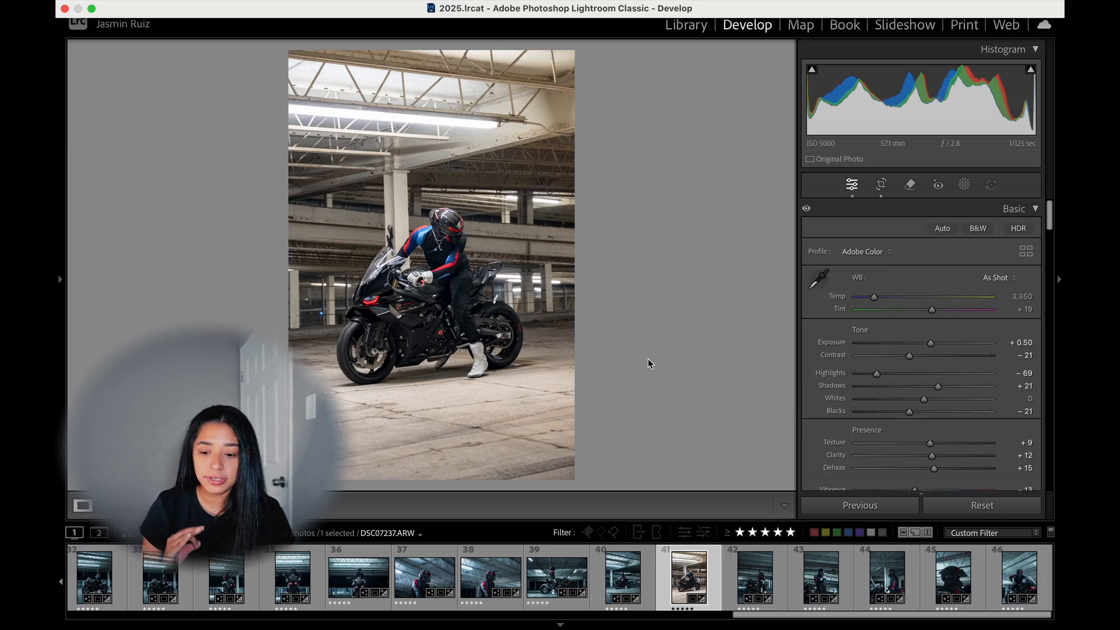
Shape the tone curve into an S-curve with a shadow point at input 54, output 44 and a raised highlight point.
scroll(929, 396, "down", 5)
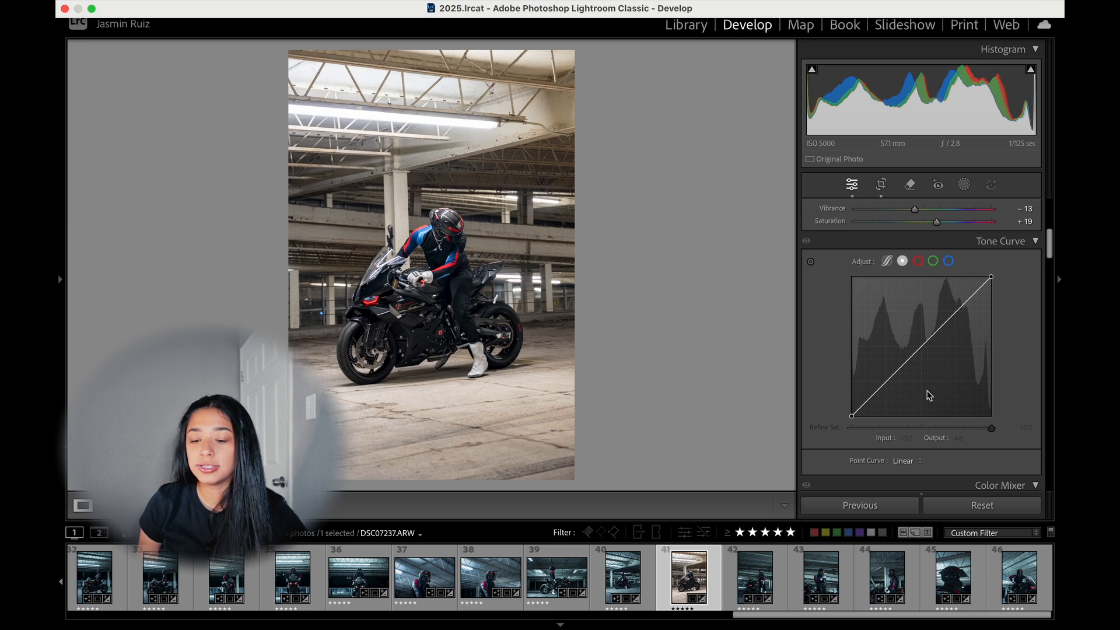
scroll(929, 395, "down", 1)
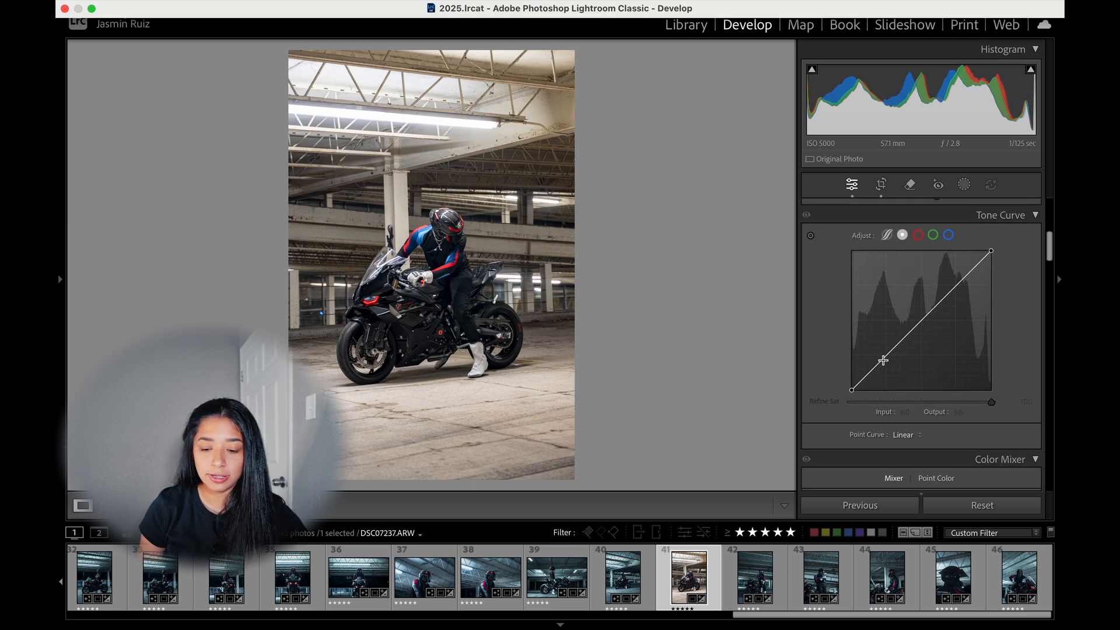
left_click_drag(883, 360, 883, 363)
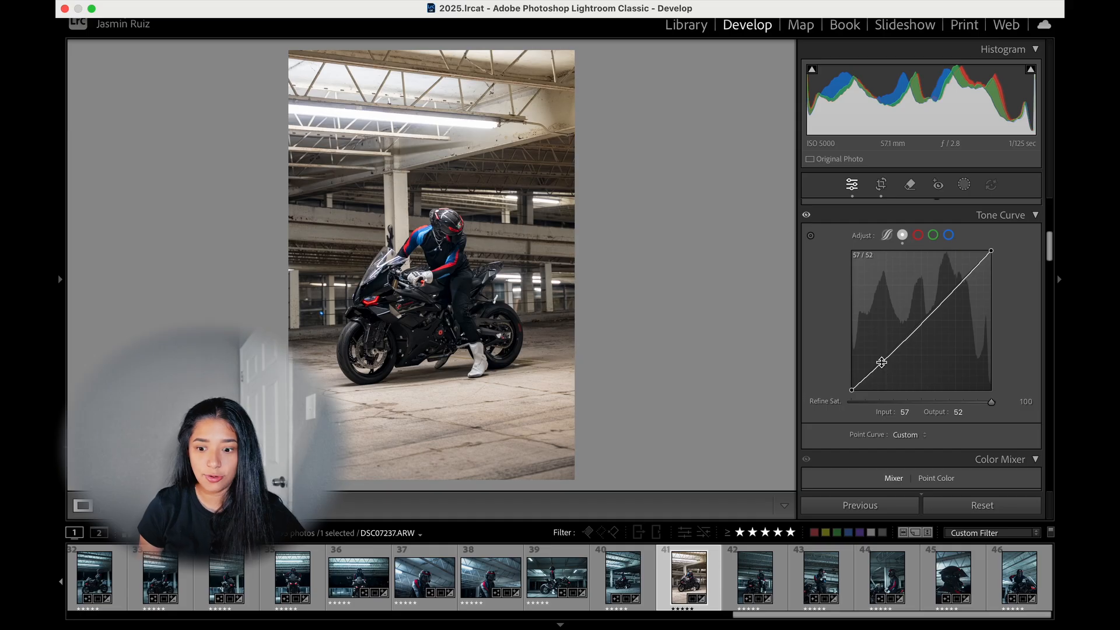
key("super+z")
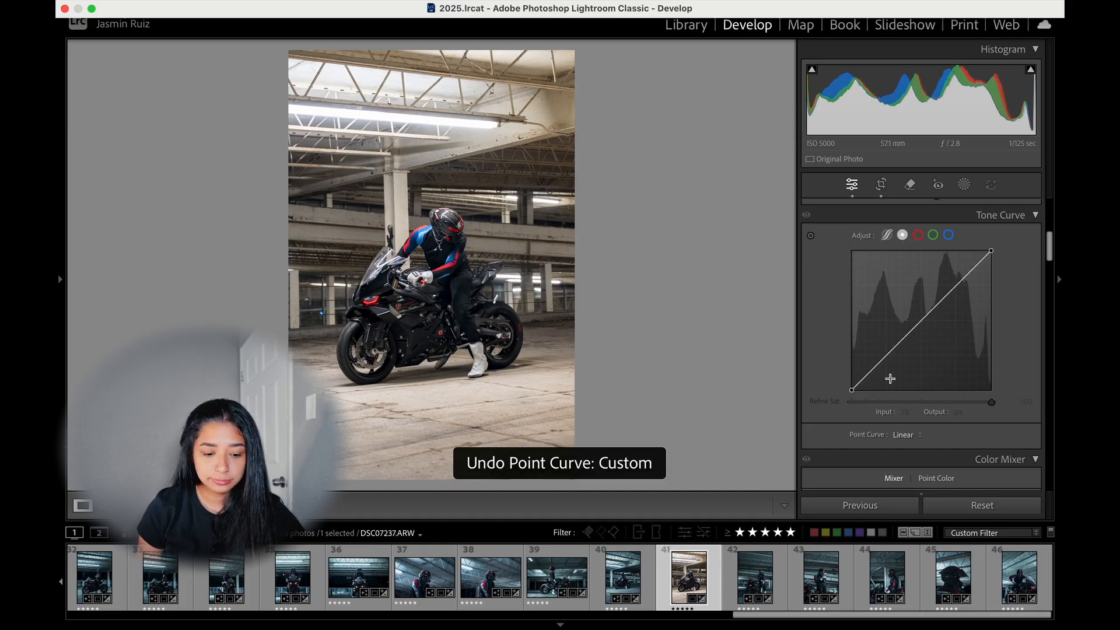
left_click_drag(882, 363, 882, 363)
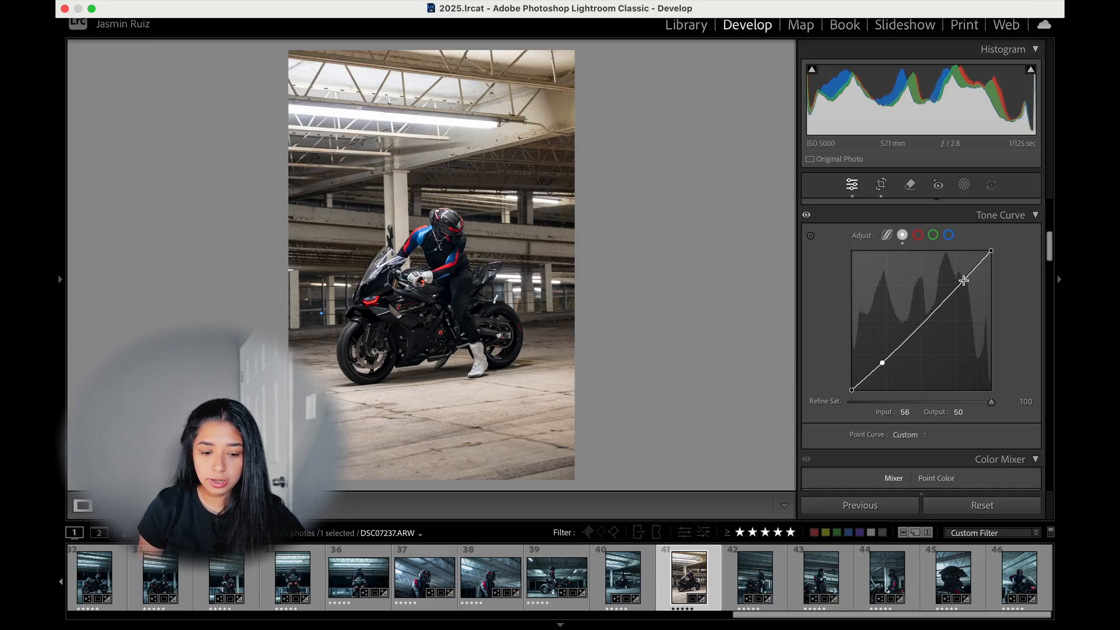
left_click_drag(964, 281, 963, 274)
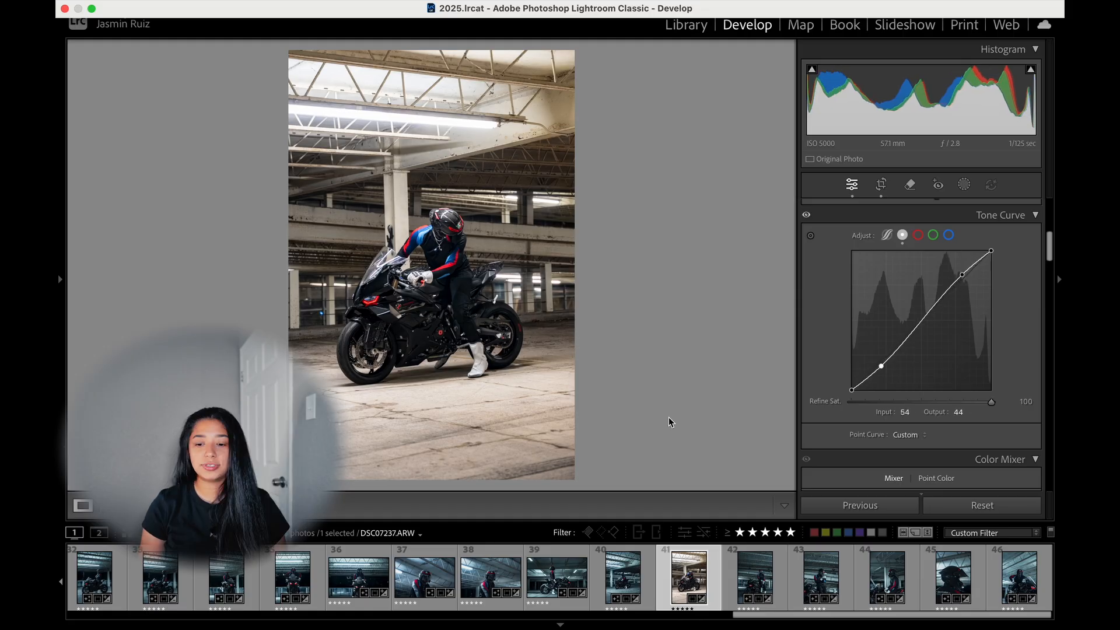
Turn the tone curve adjustment off and on repeatedly to compare the photo with and without it.
left_click(807, 215)
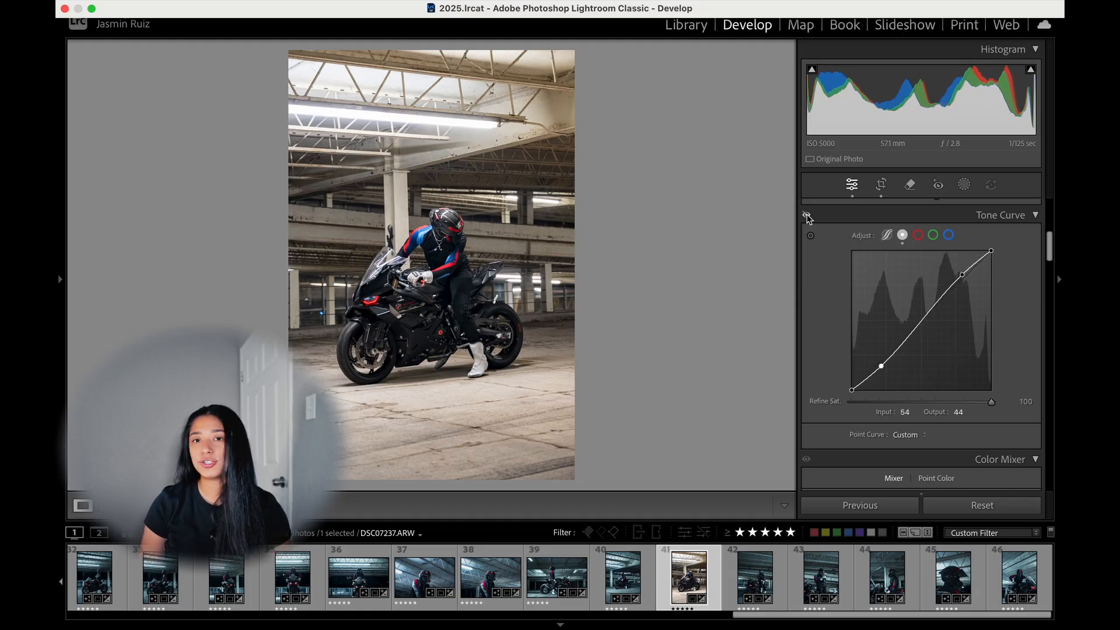
left_click(807, 216)
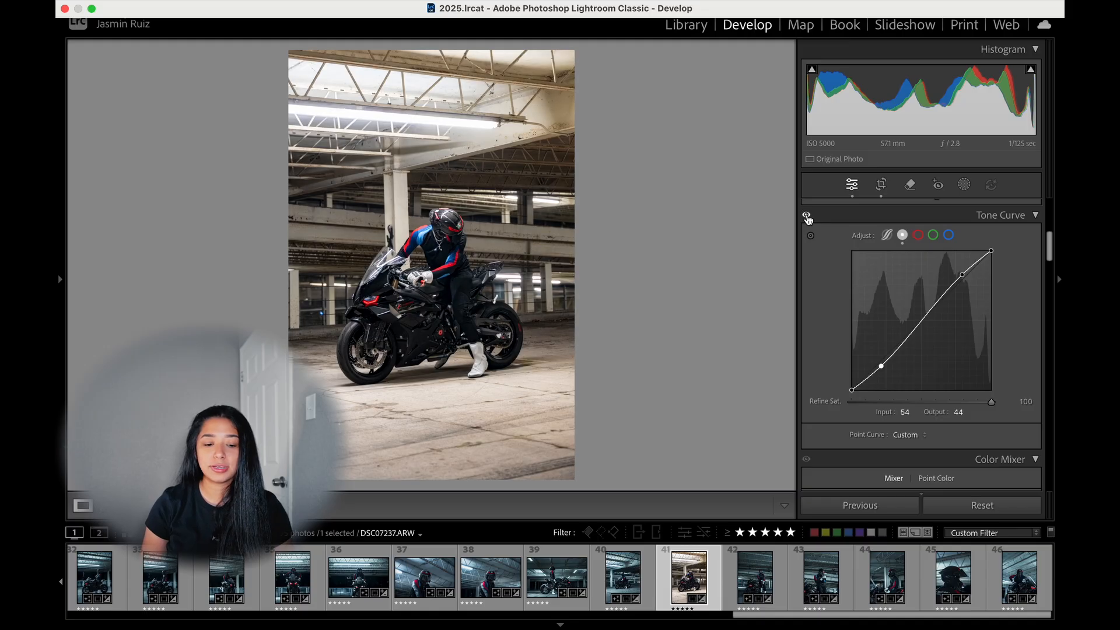
left_click(807, 217)
left_click(808, 217)
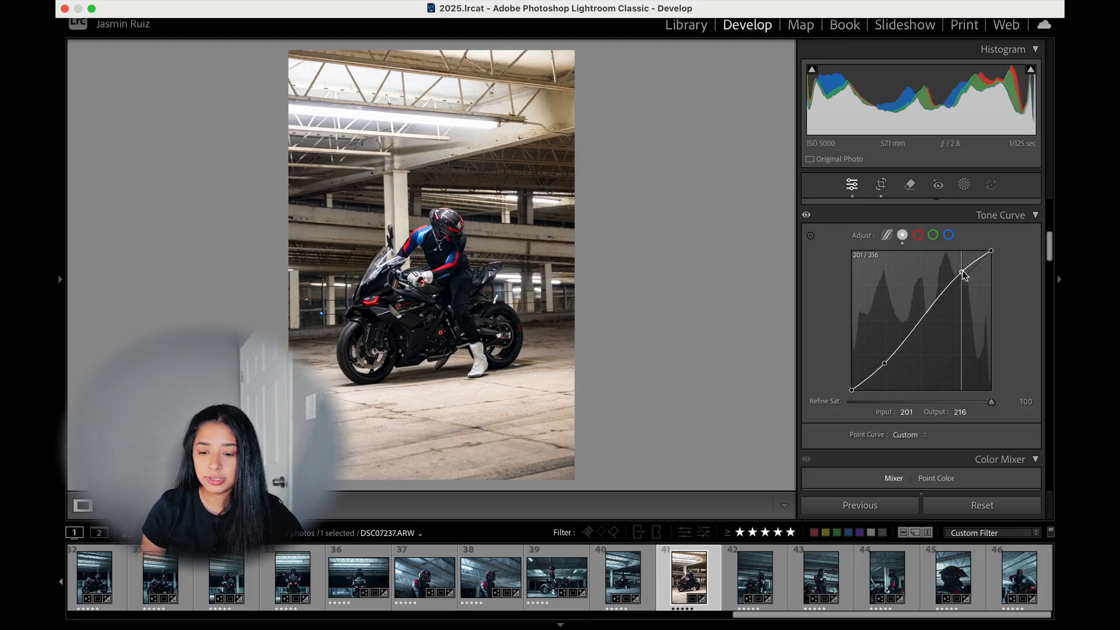
Refine the S-curve by fine-tuning the highlight point and moving the shadow point to input 59, output 49.
left_click_drag(962, 273, 965, 273)
left_click_drag(884, 365, 884, 365)
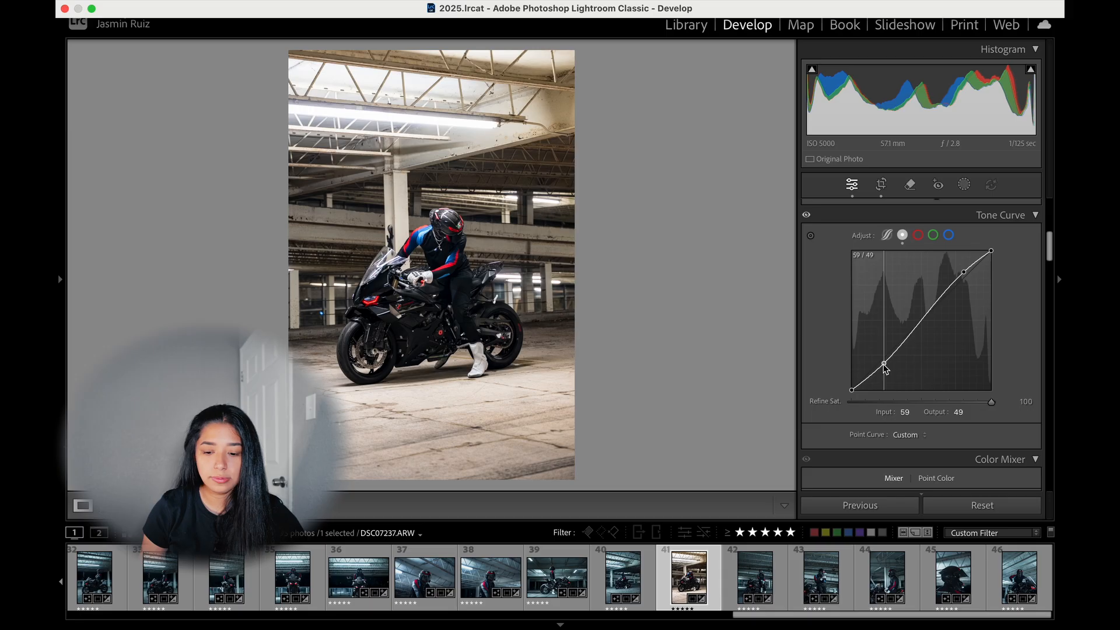
scroll(893, 365, "up", 3)
scroll(908, 358, "down", 5)
scroll(911, 359, "up", 3)
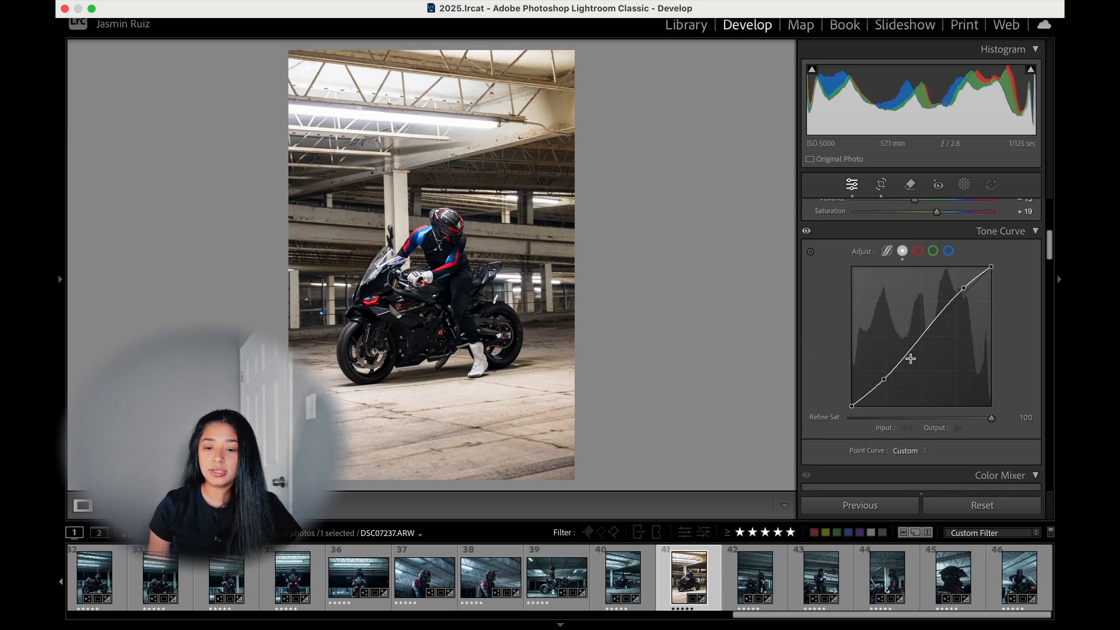
In the Color Mixer, set the saturation of Red to +12, Orange to −46 and Yellow to −31.
scroll(911, 359, "down", 8)
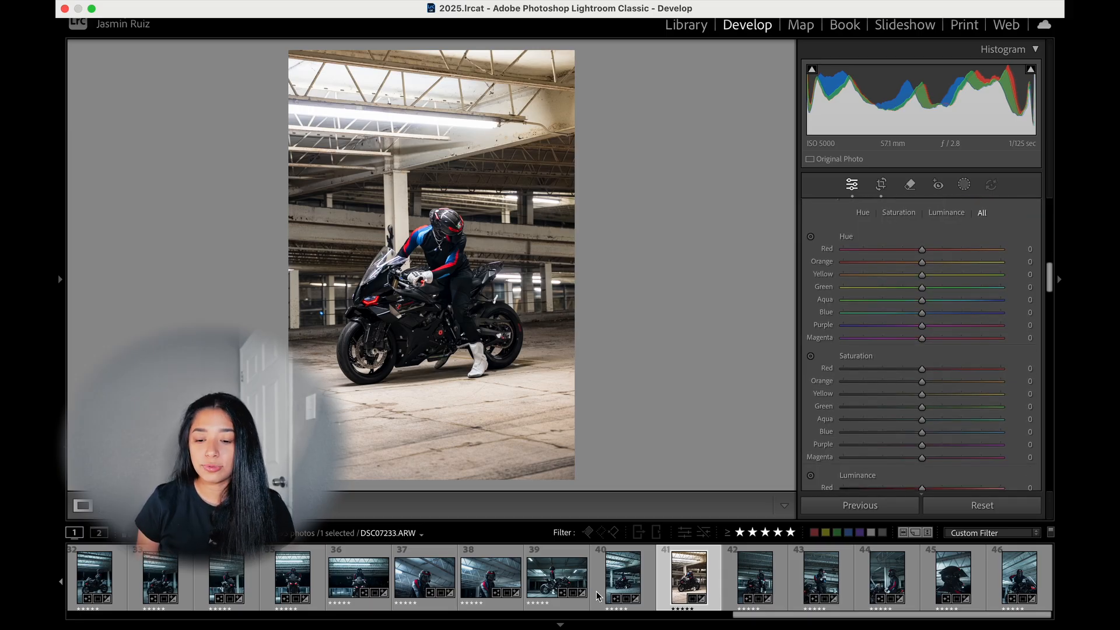
scroll(899, 389, "down", 3)
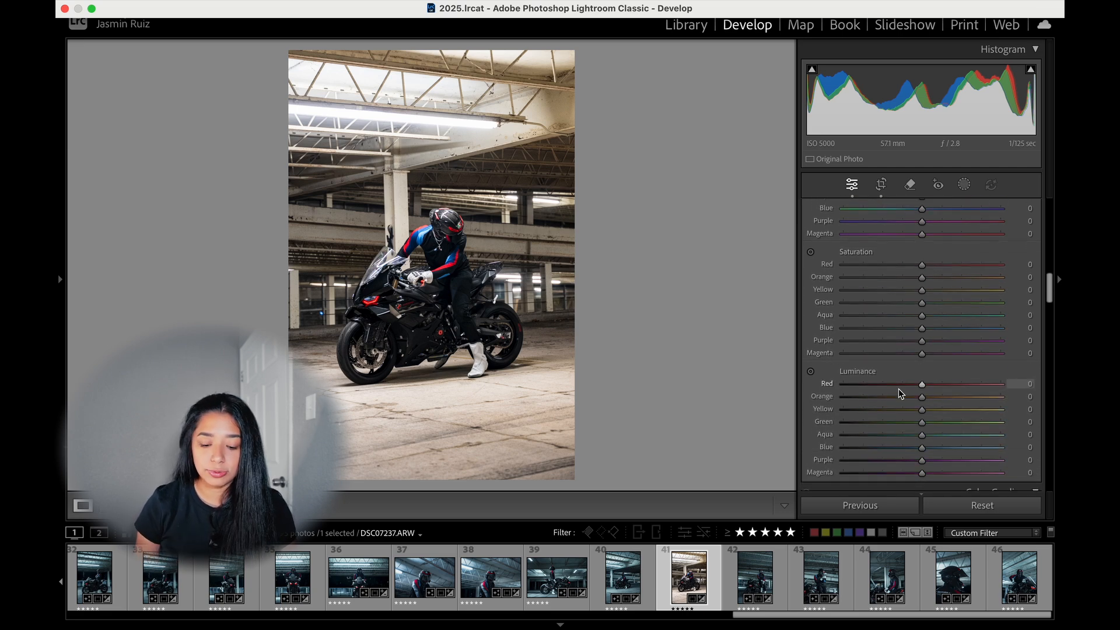
left_click(421, 255)
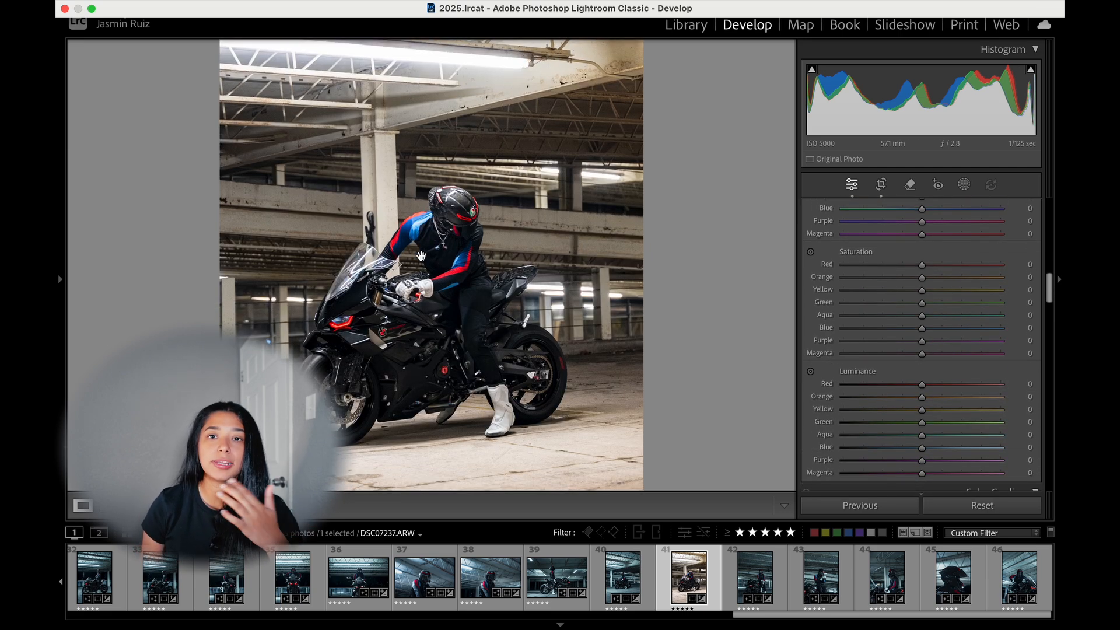
left_click(511, 237)
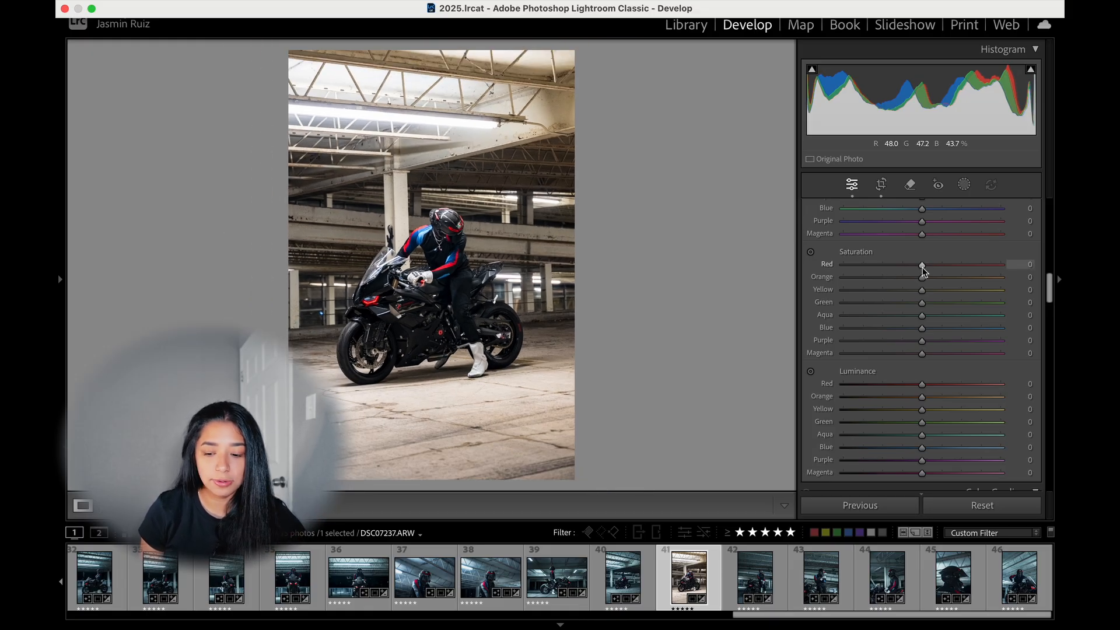
left_click_drag(923, 271, 932, 270)
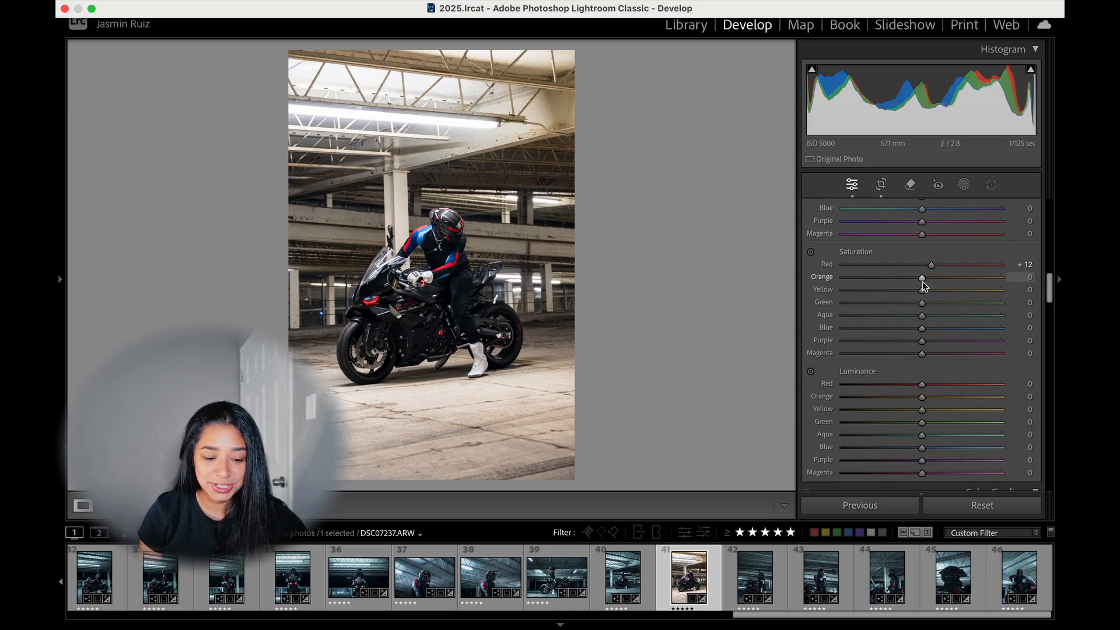
left_click_drag(922, 280, 712, 282)
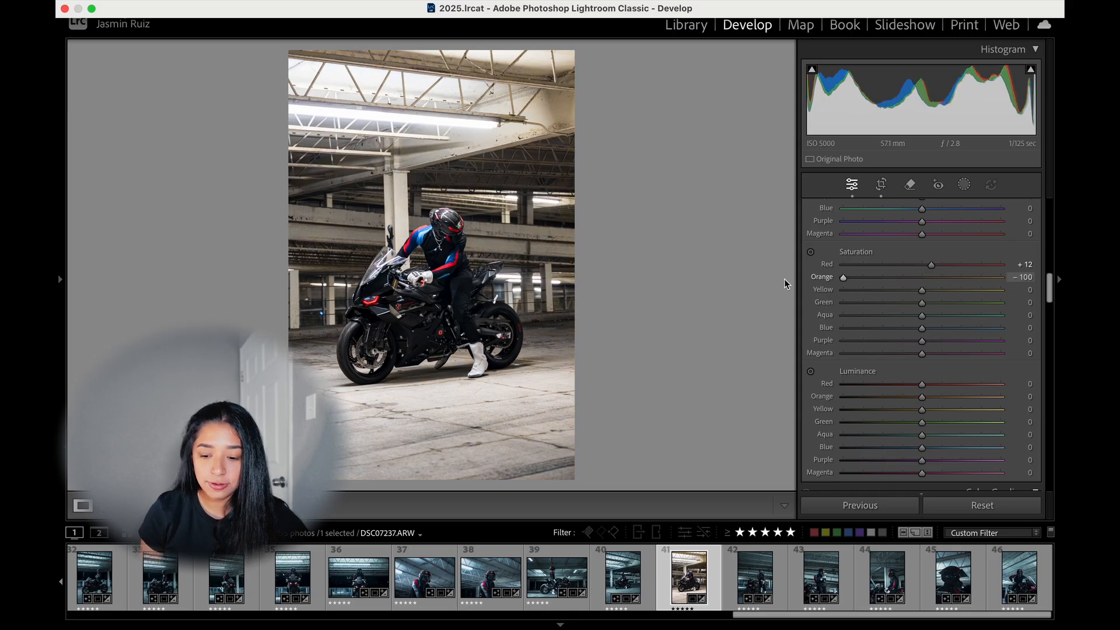
left_click_drag(850, 286, 904, 300)
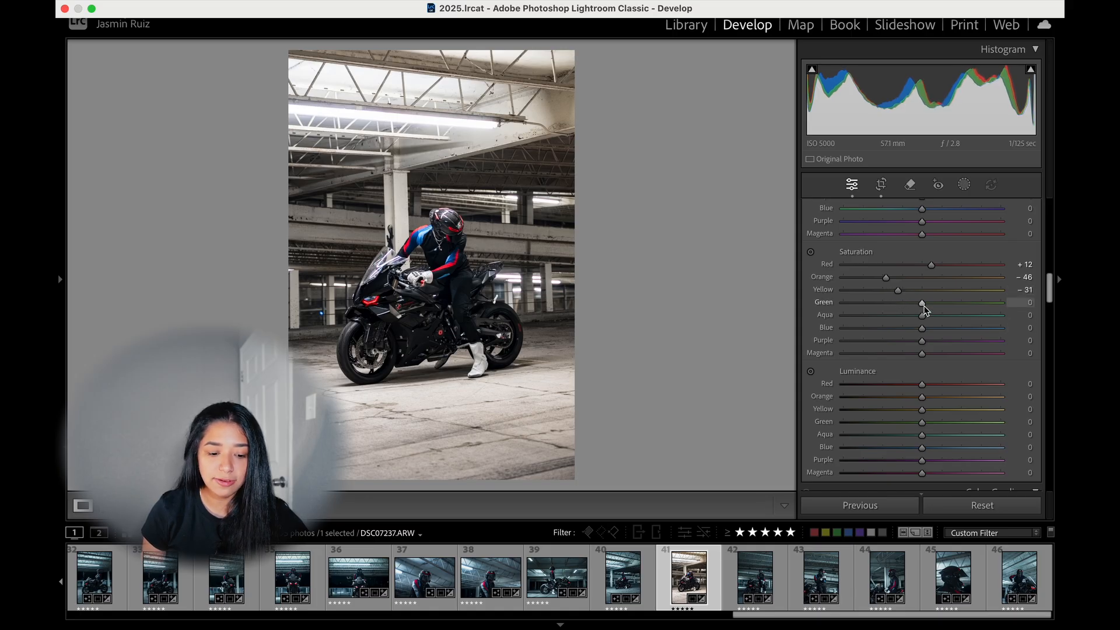
In the Color Mixer, test and reset the Green saturation, and set Purple saturation to −37 and Magenta saturation to −34.
left_click_drag(922, 307, 1002, 304)
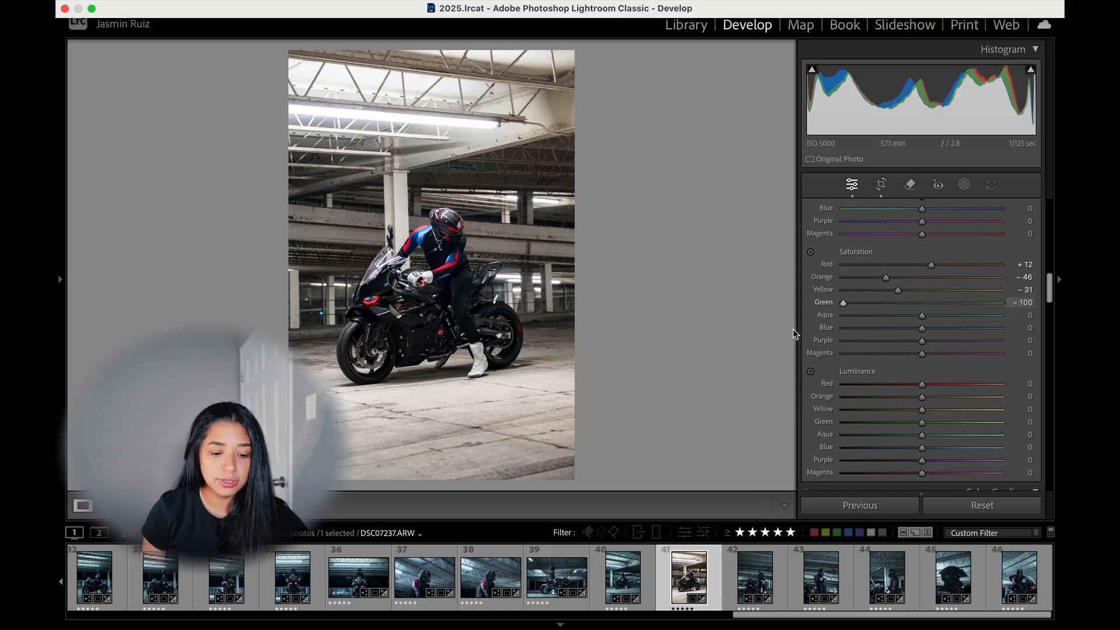
double_click(892, 303)
scroll(965, 335, "down", 1)
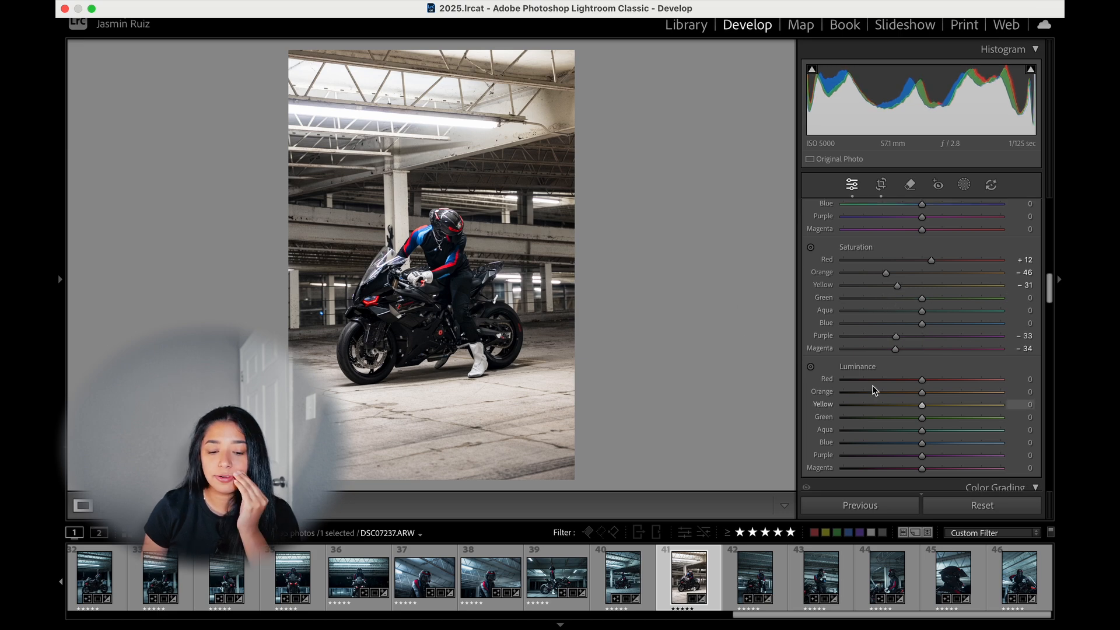
left_click_drag(922, 349, 895, 349)
double_click(896, 349)
scroll(904, 428, "down", 5)
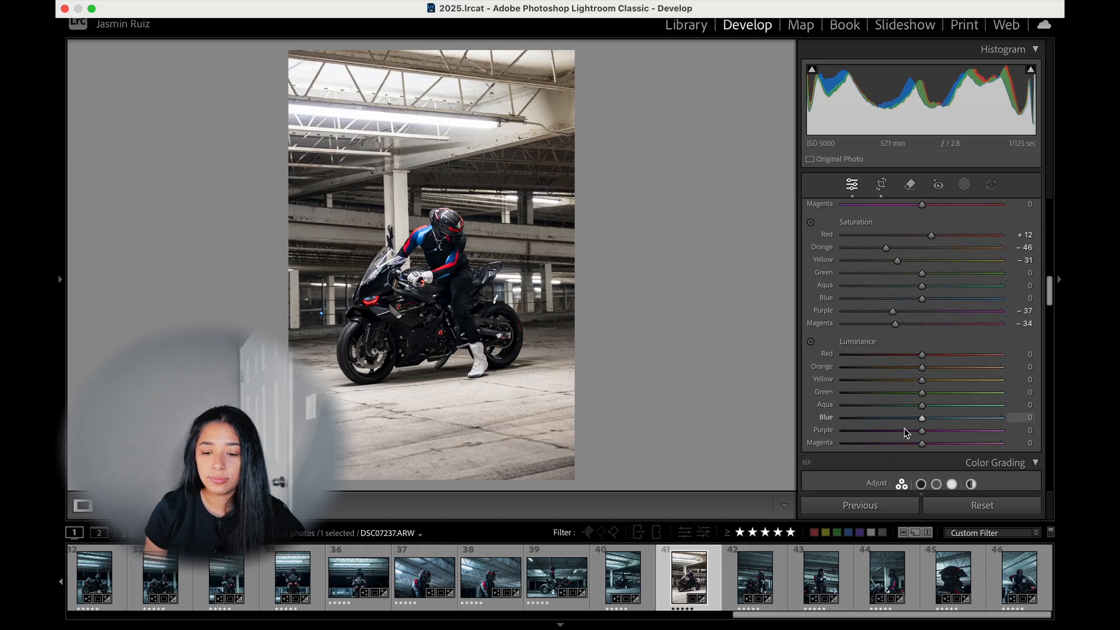
Tint the shadows blue in Color Grading, settling on hue 220 and saturation 20 after trying a stronger tint.
scroll(904, 429, "down", 4)
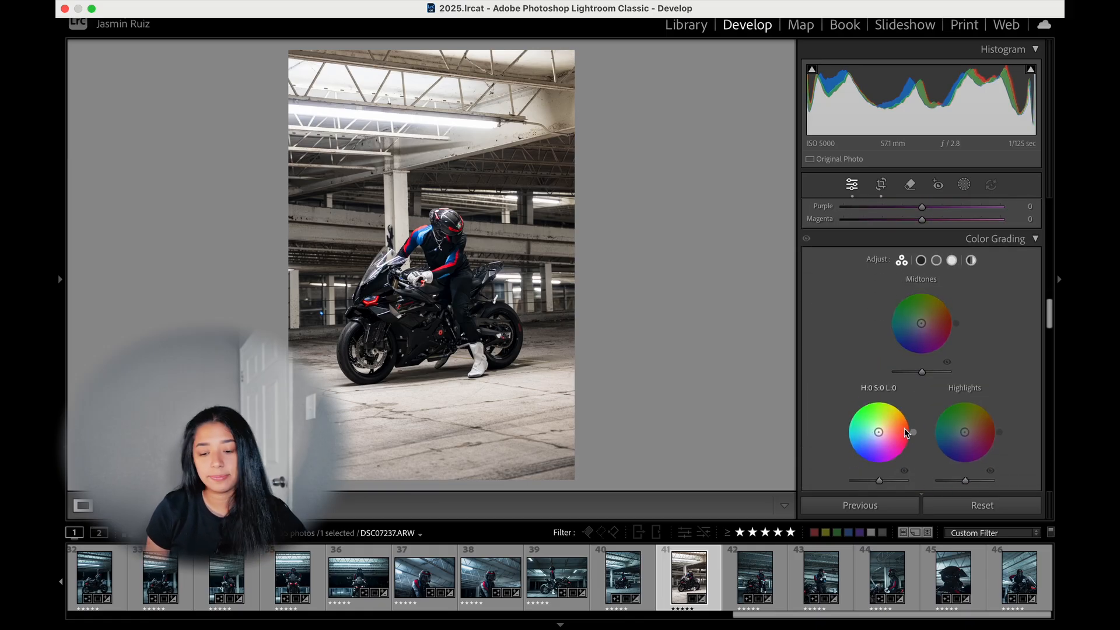
scroll(876, 396, "down", 2)
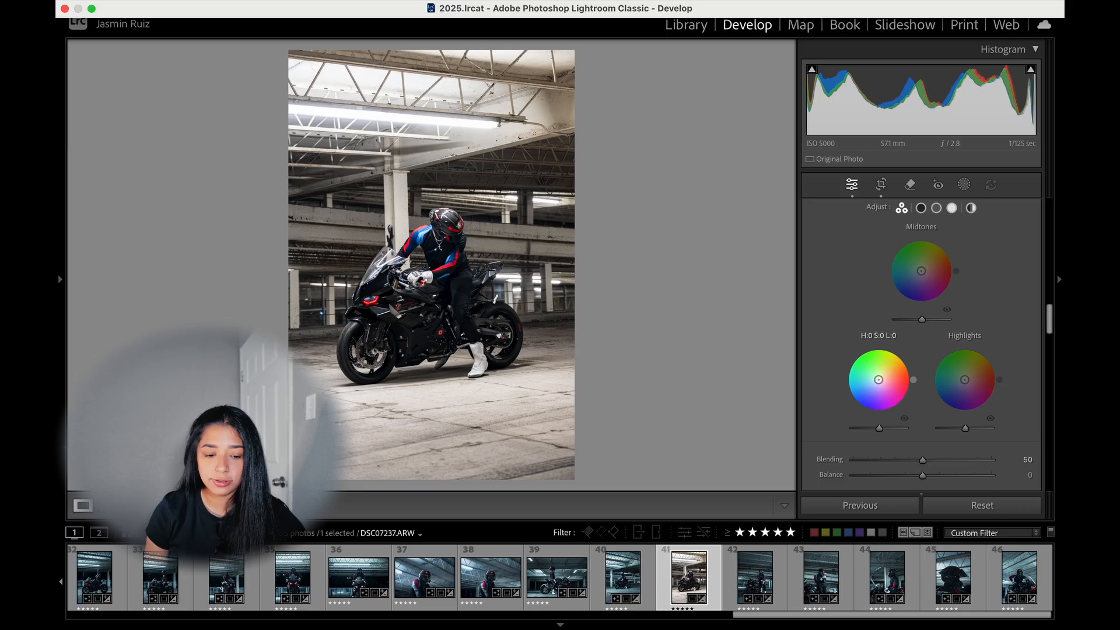
left_click_drag(878, 379, 870, 421)
scroll(873, 385, "up", 1)
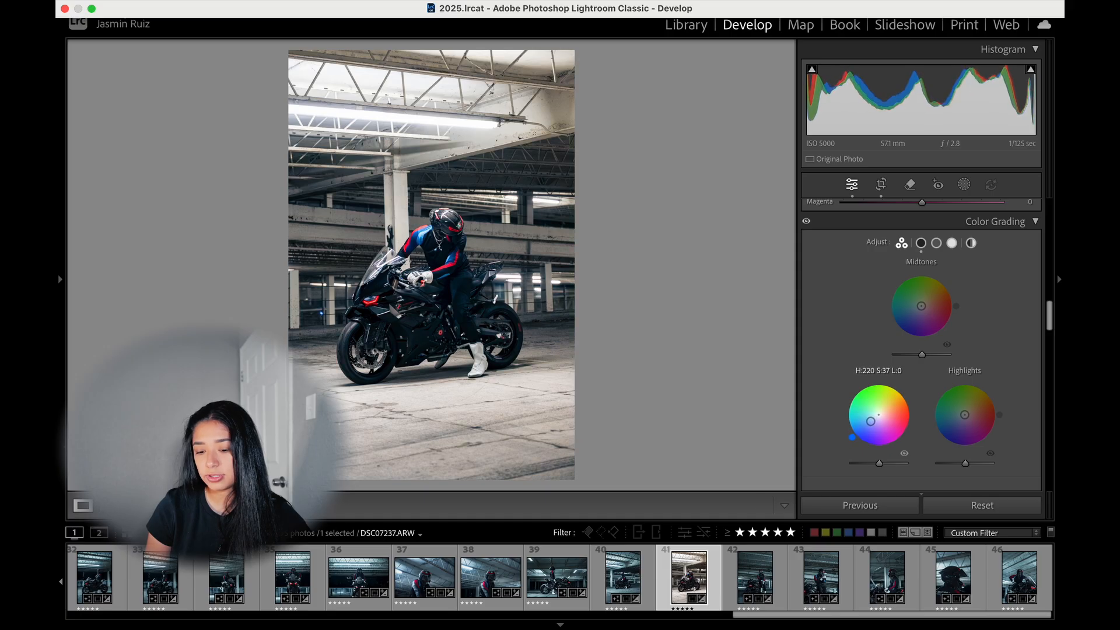
double_click(871, 421)
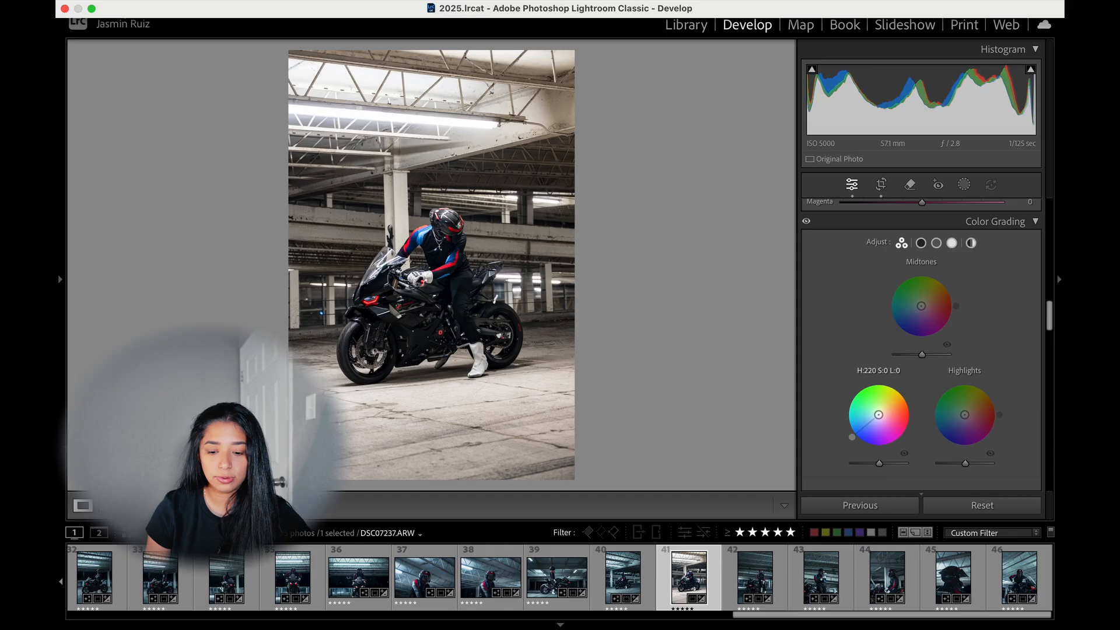
left_click_drag(879, 414, 874, 419)
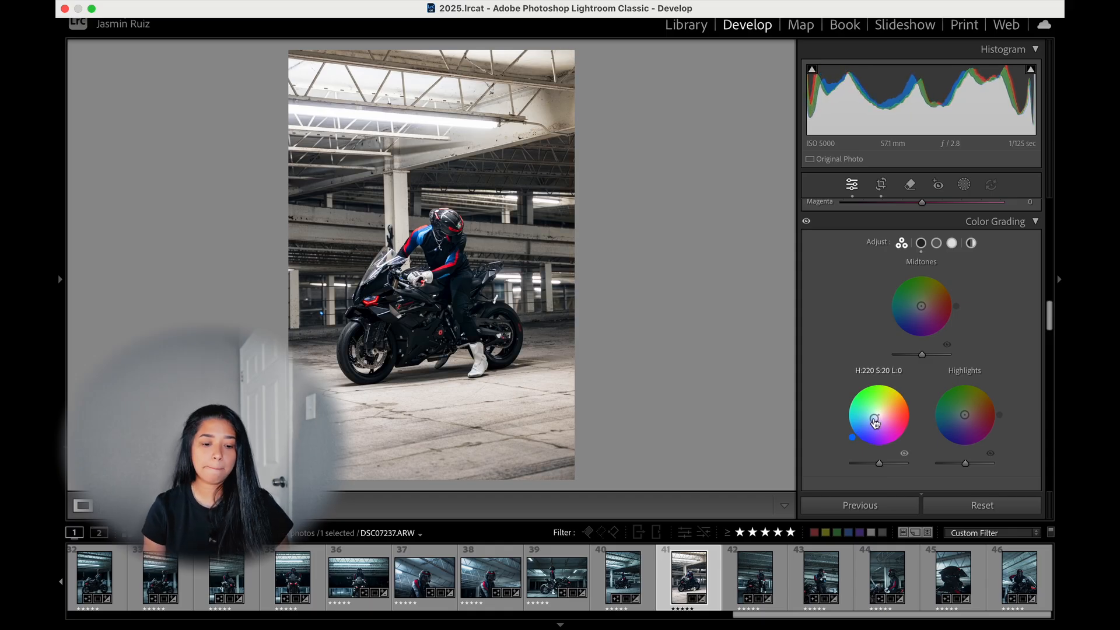
In Color Grading, tint the midtones slightly blue and the highlights faintly teal, reducing the highlight saturation from the first strong tint.
left_click_drag(922, 311, 917, 309)
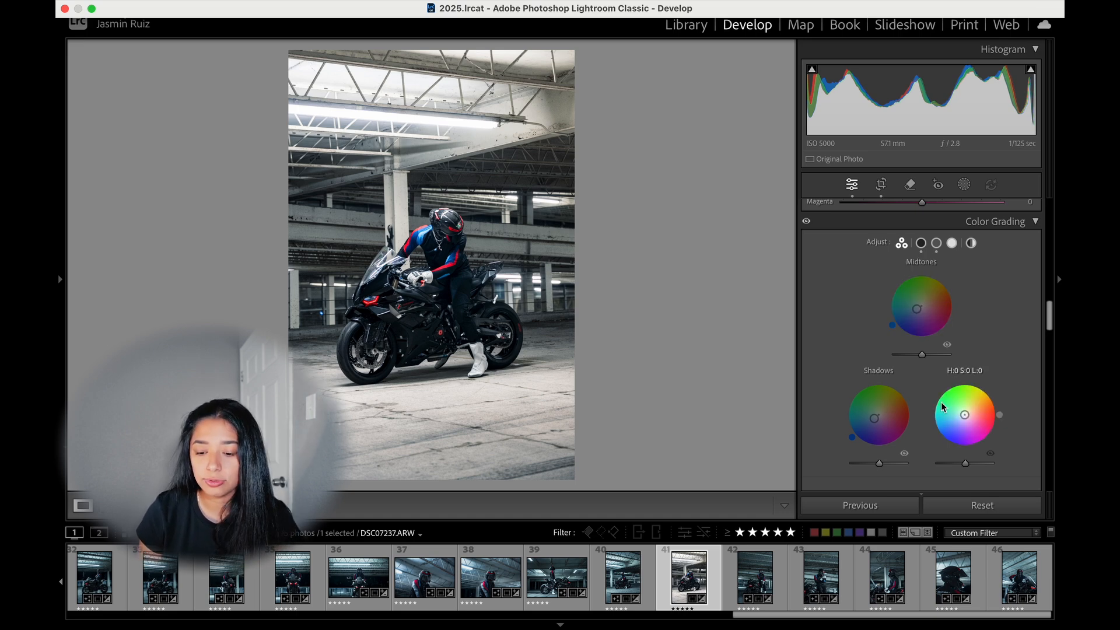
left_click_drag(946, 394, 937, 392)
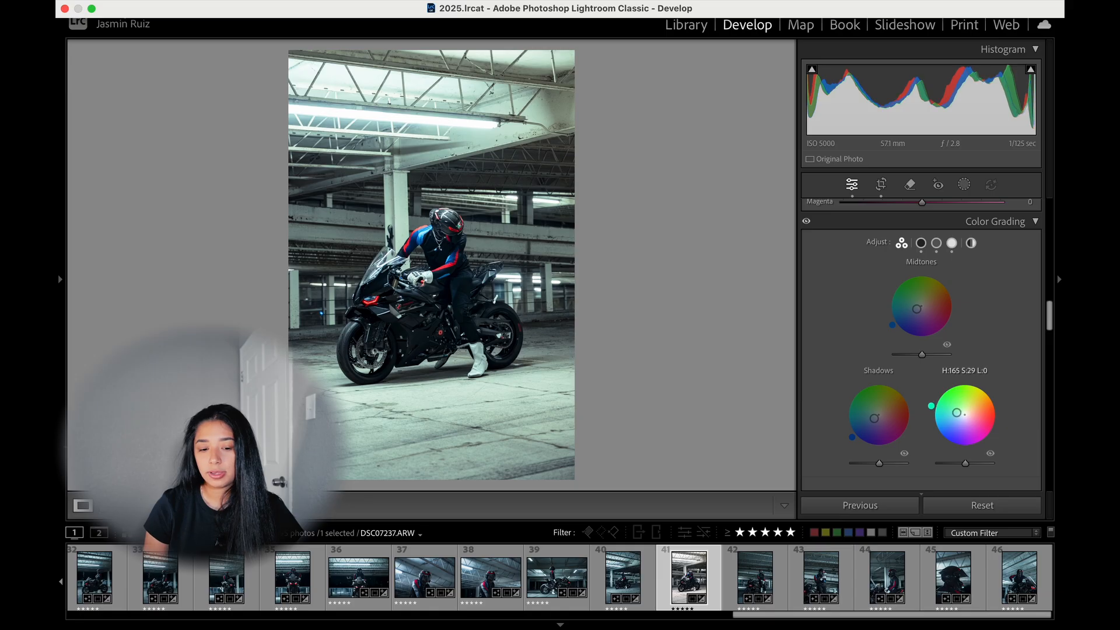
left_click_drag(957, 413, 962, 414)
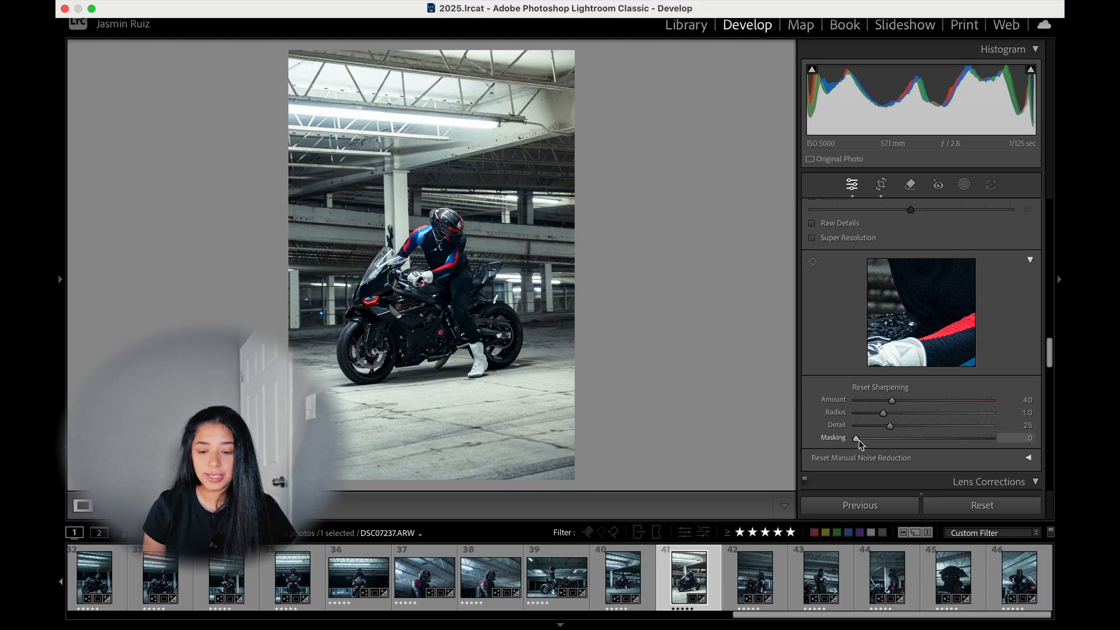
Set the sharpening Masking to 83.
left_click_drag(859, 440, 972, 445)
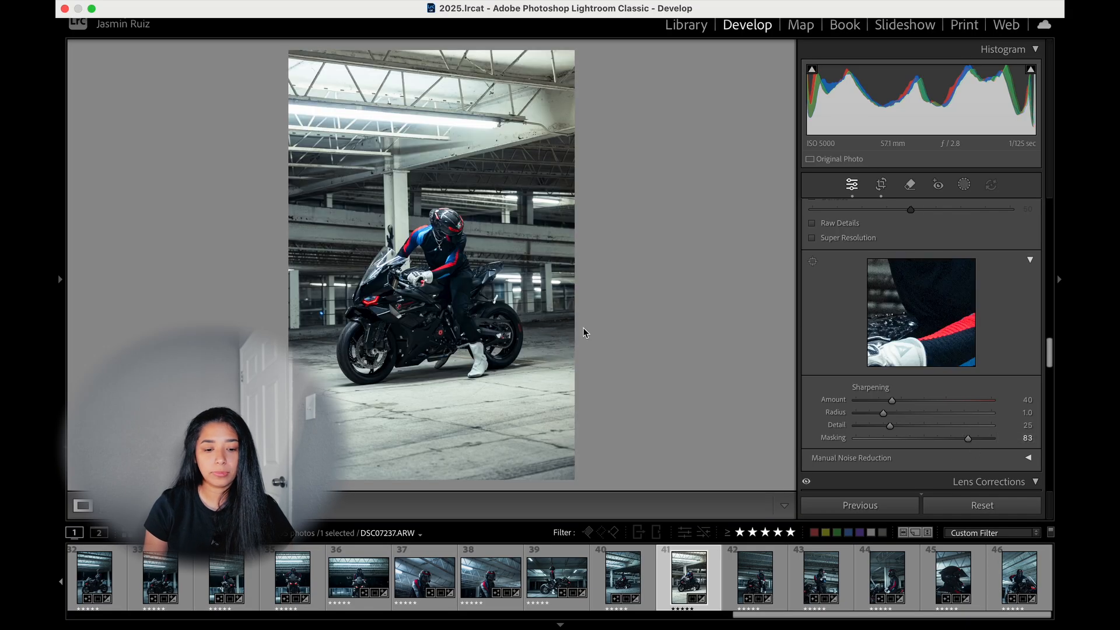
Cool the photo's white balance by setting the Temp to 2,994.
scroll(851, 408, "up", 10)
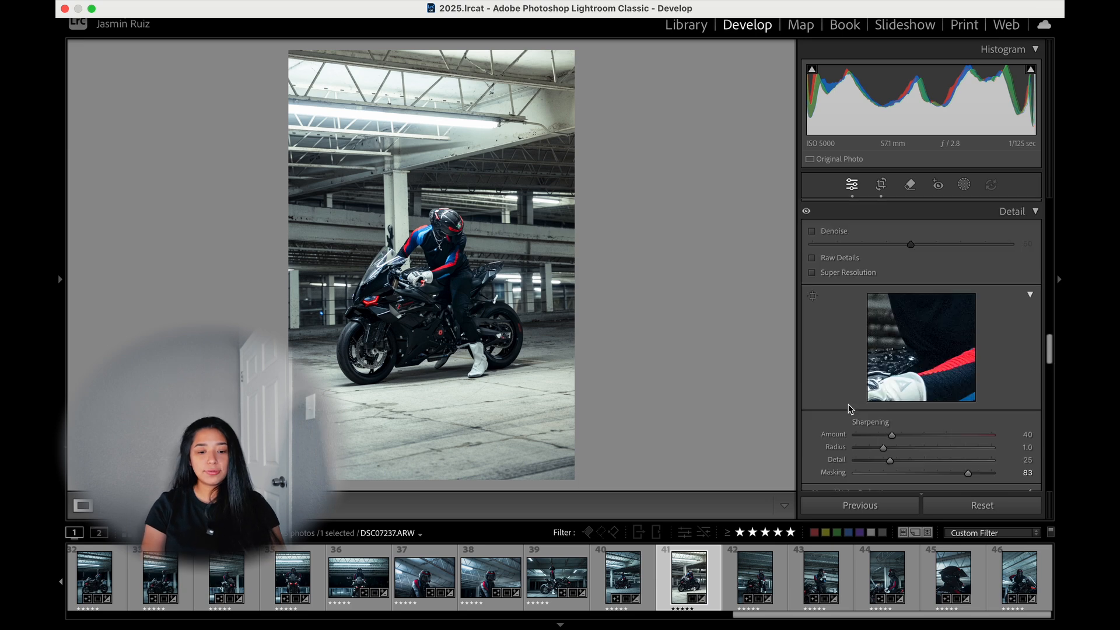
scroll(850, 409, "up", 15)
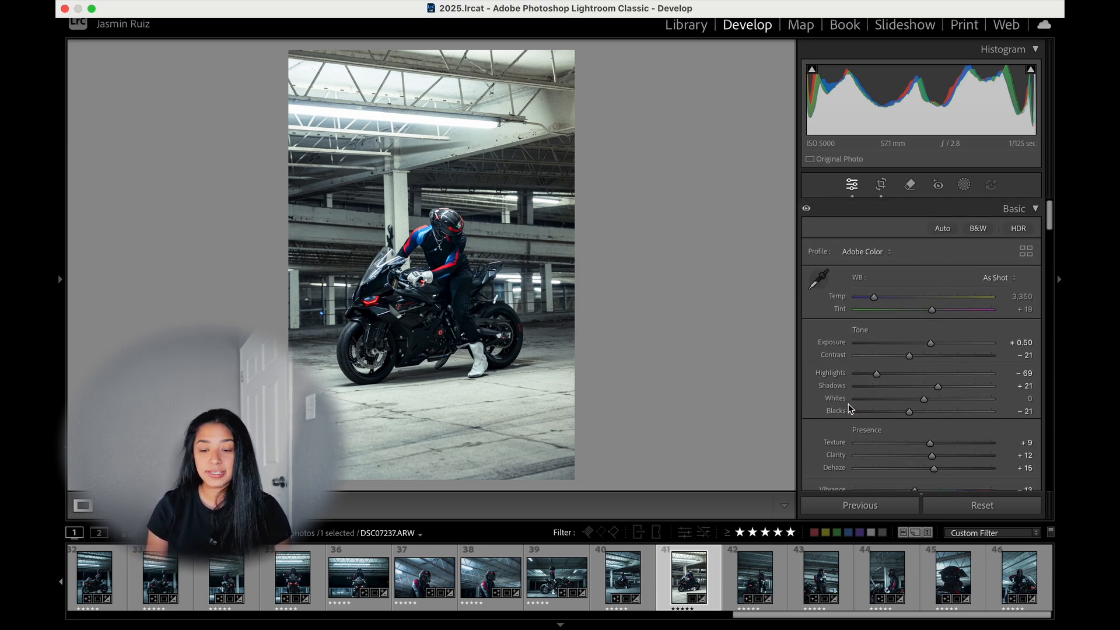
left_click(870, 298)
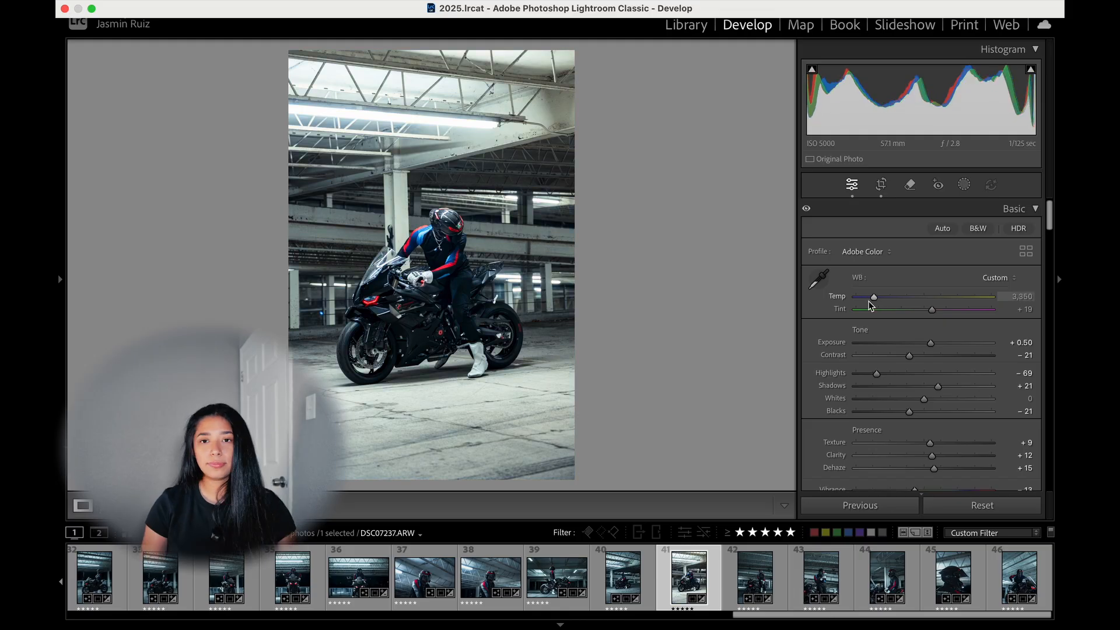
scroll(869, 304, "down", 8)
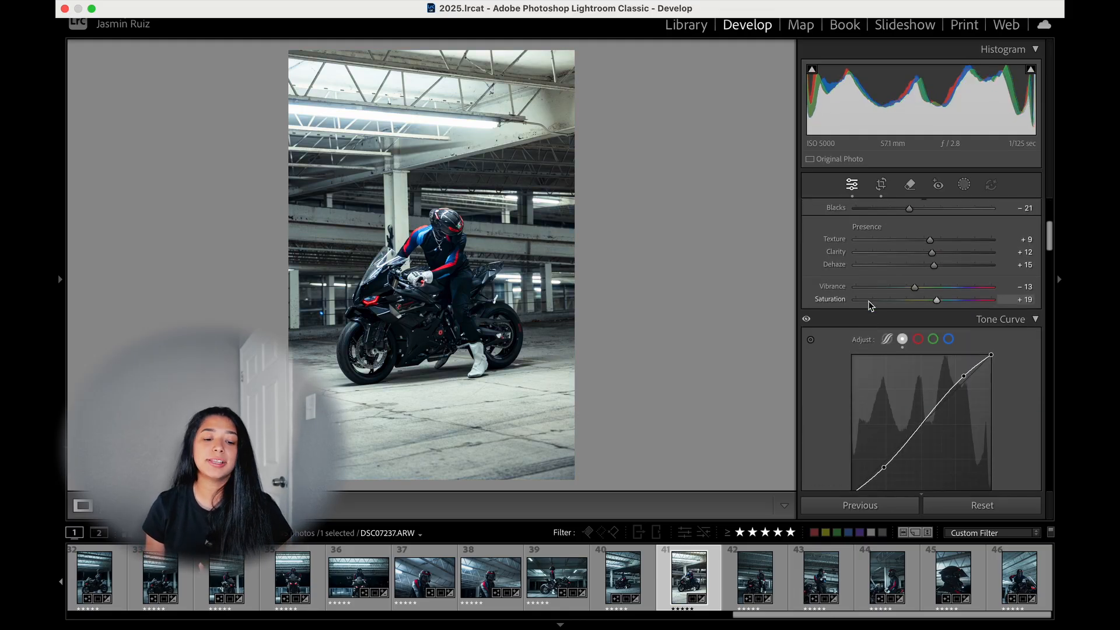
scroll(871, 306, "up", 9)
scroll(869, 305, "down", 3)
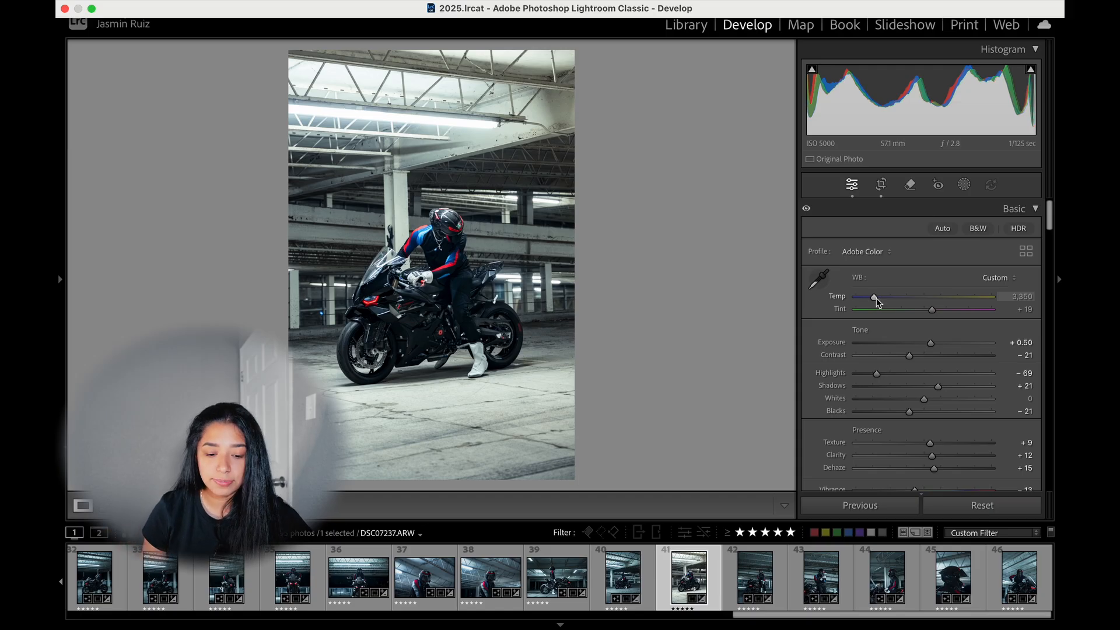
left_click_drag(876, 298, 871, 299)
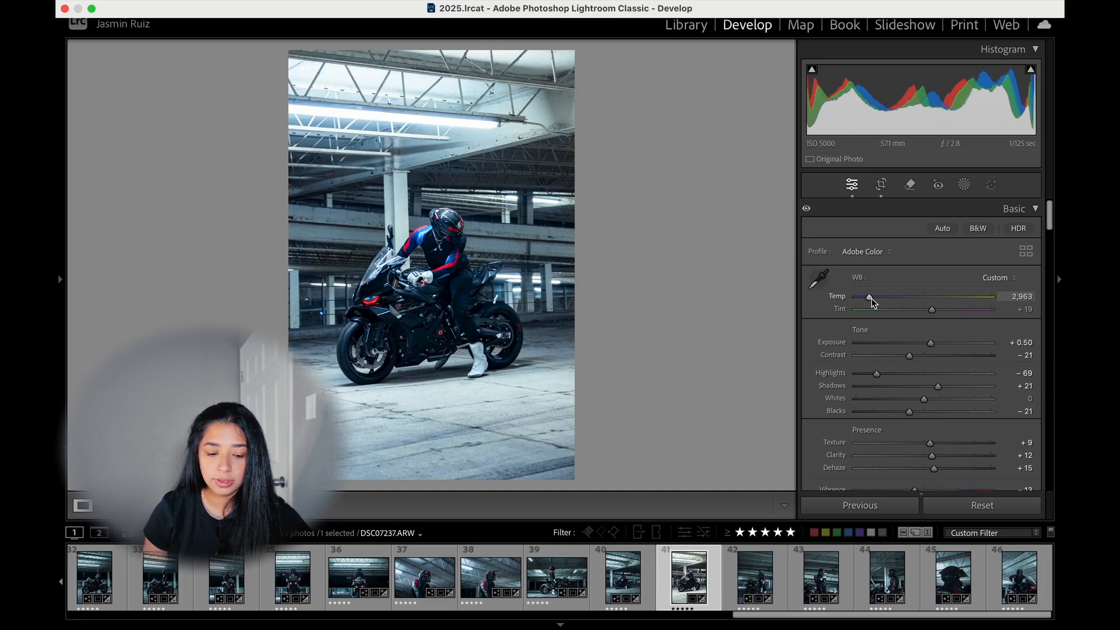
In the Color Mixer, raise Green luminance to +48 and set the hue of Green to +51 and Aqua to +34.
scroll(921, 315, "down", 15)
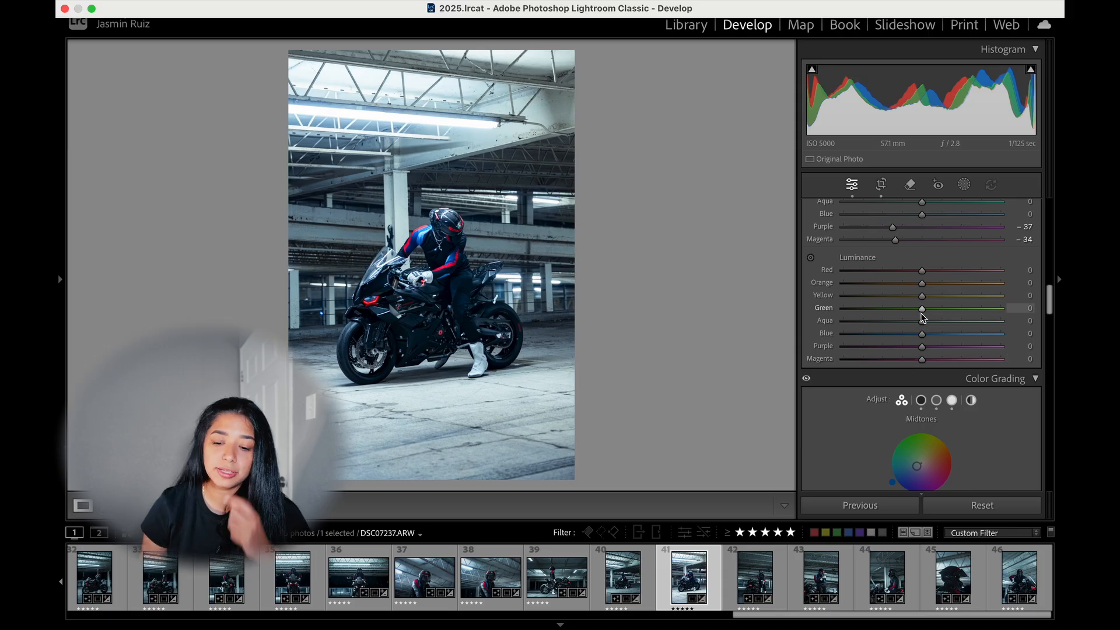
scroll(920, 313, "up", 3)
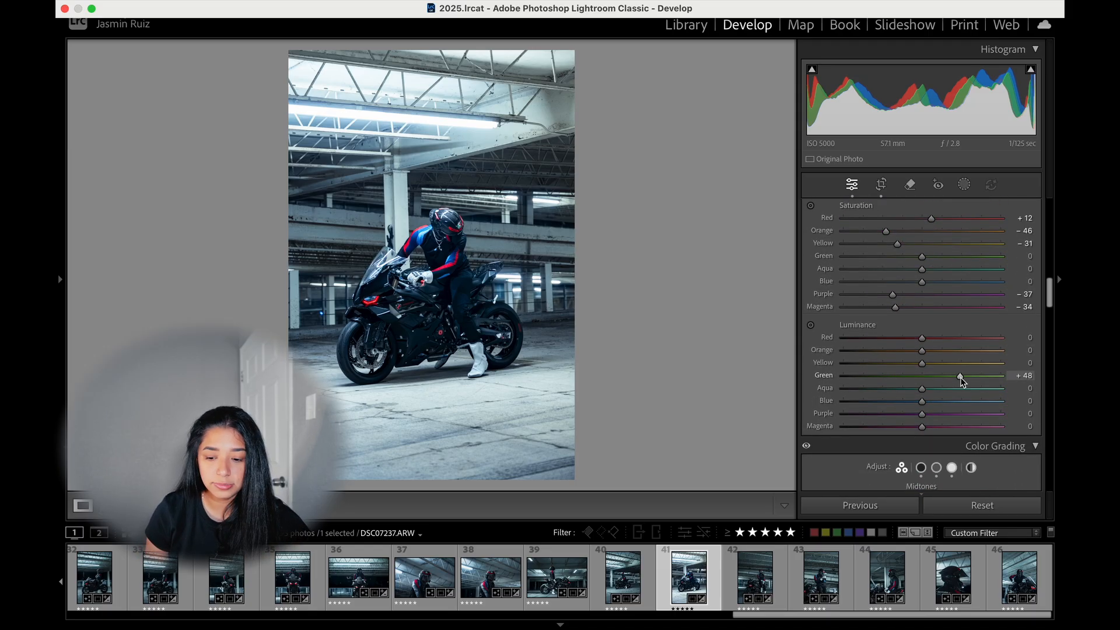
scroll(961, 378, "up", 5)
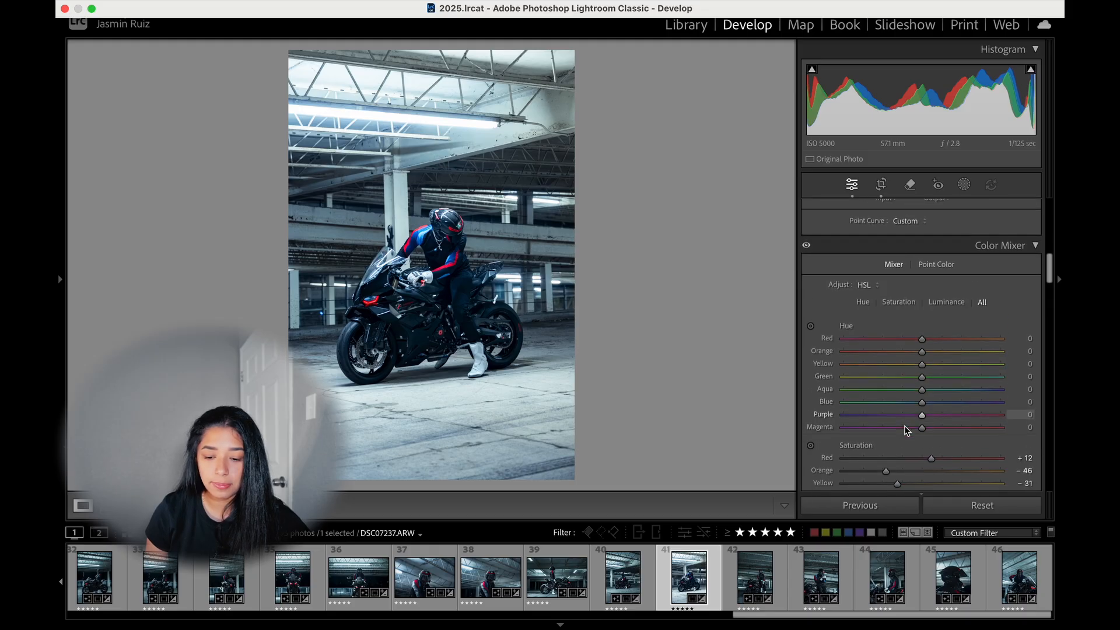
left_click_drag(927, 373, 966, 372)
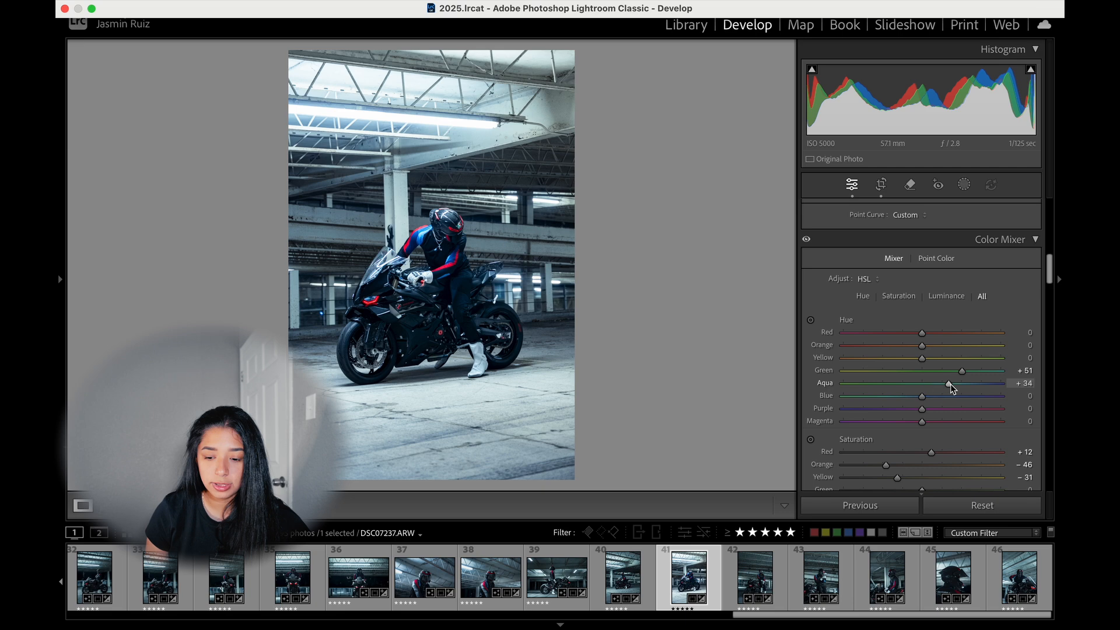
Add a shadow point to the red tone curve at input 67, output 65, and a shadow point to the green curve.
scroll(821, 450, "up", 5)
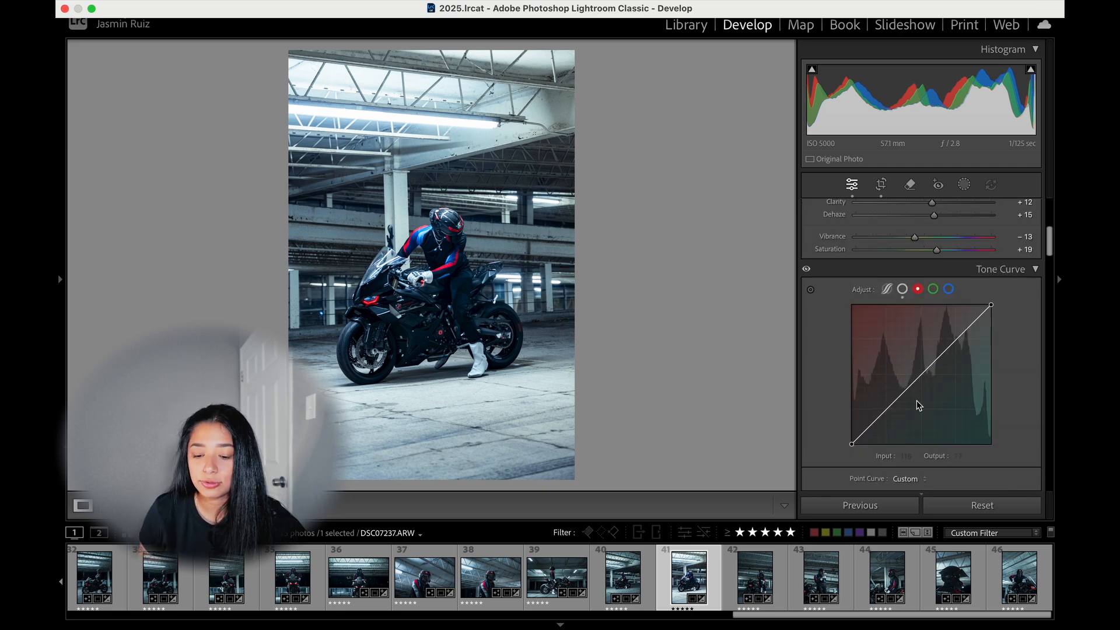
left_click(888, 410)
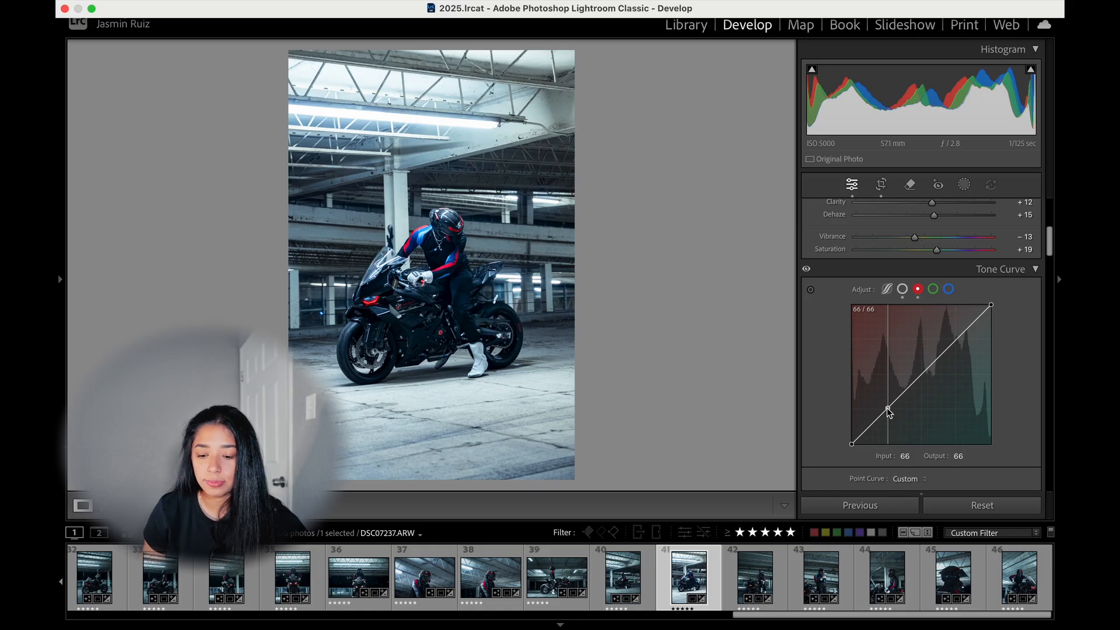
left_click_drag(888, 409, 889, 410)
scroll(932, 260, "down", 1)
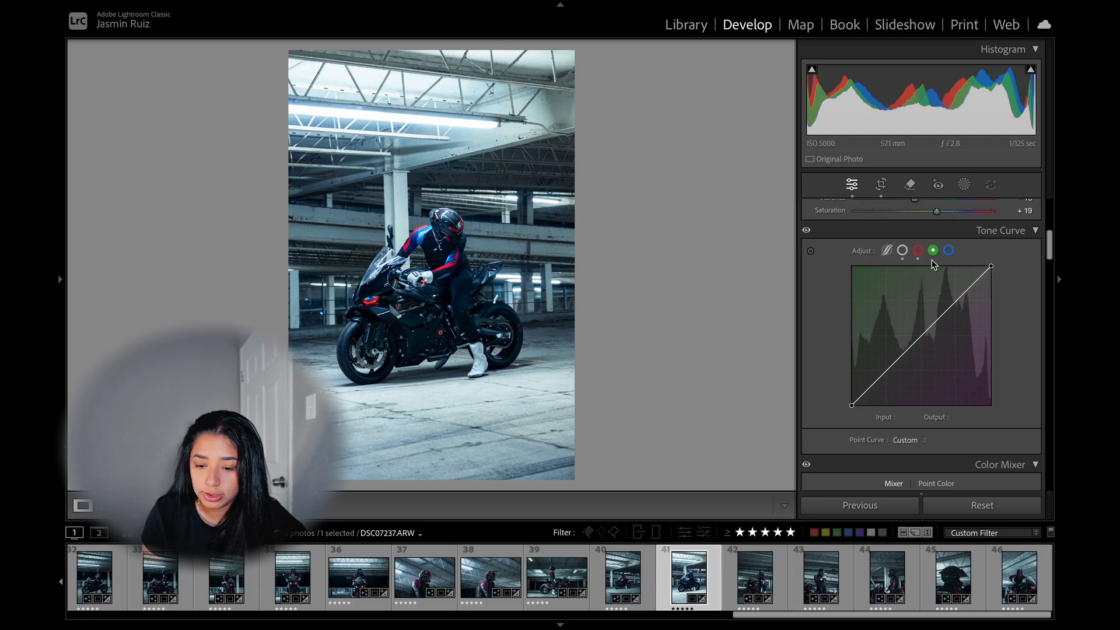
left_click(933, 250)
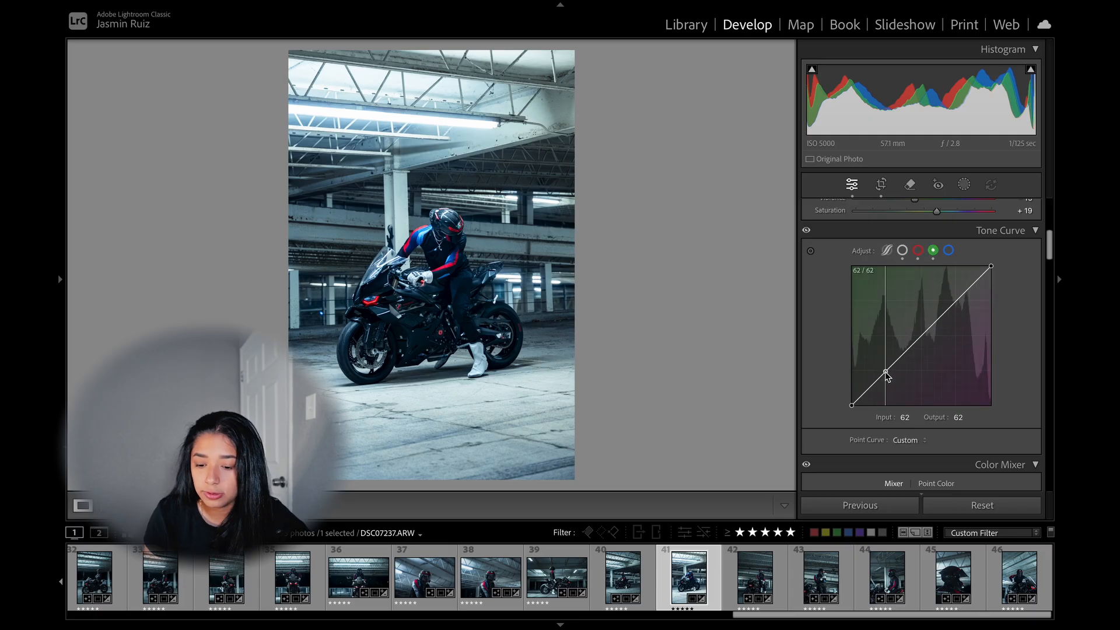
left_click_drag(884, 373, 889, 372)
left_click(918, 250)
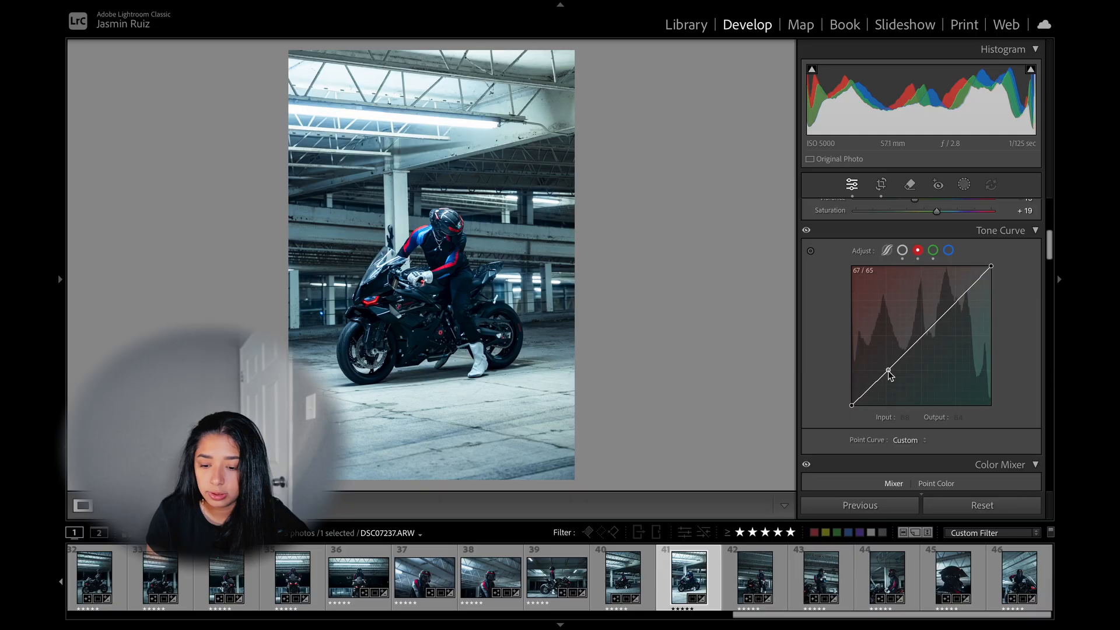
scroll(888, 371, "up", 5)
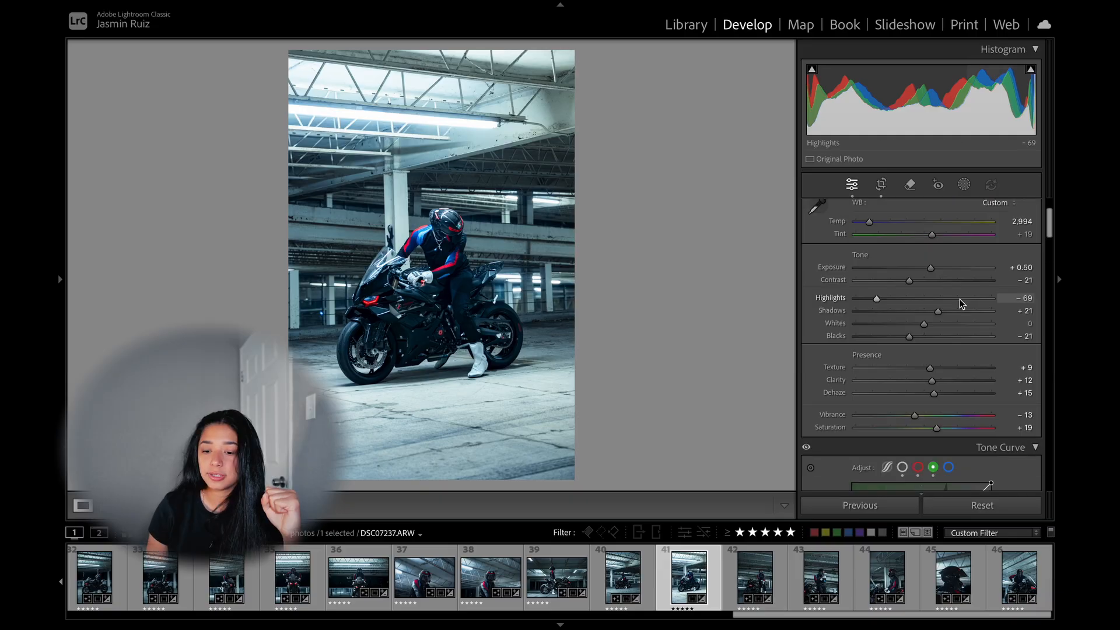
Create a linear gradient mask rising over the garage floor and subtract the subject from it.
left_click(964, 184)
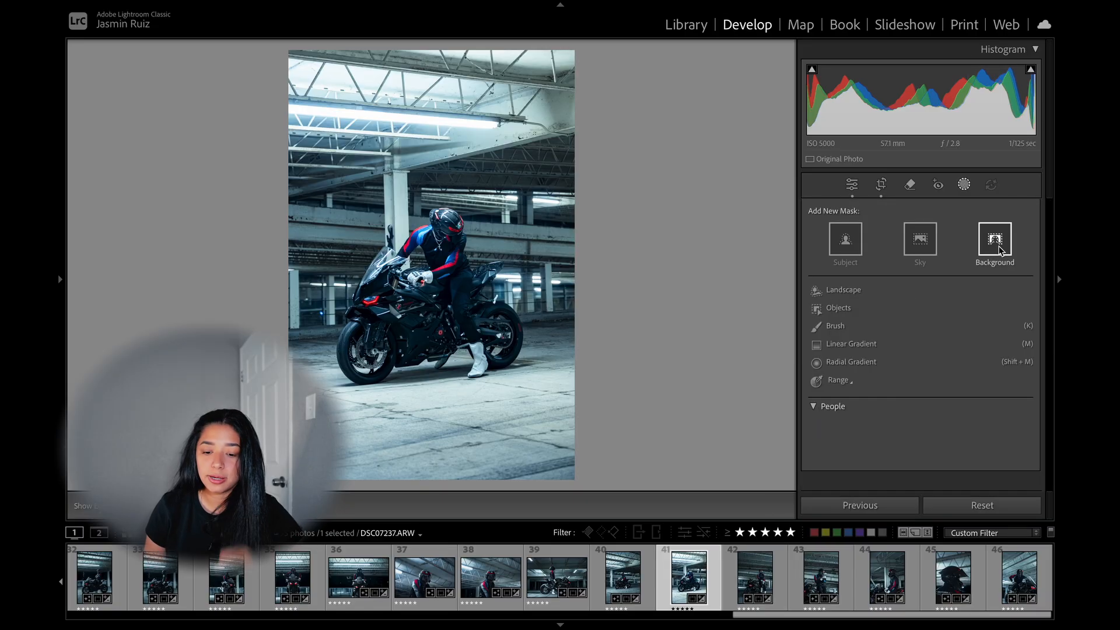
left_click(865, 347)
left_click_drag(414, 431, 413, 304)
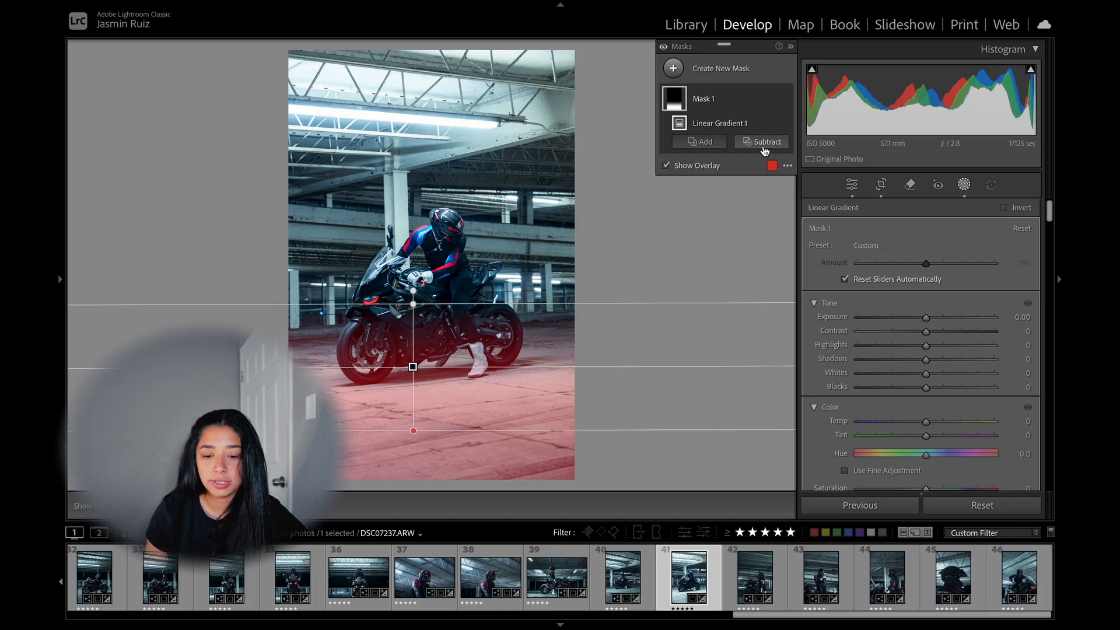
left_click(762, 140)
left_click(770, 156)
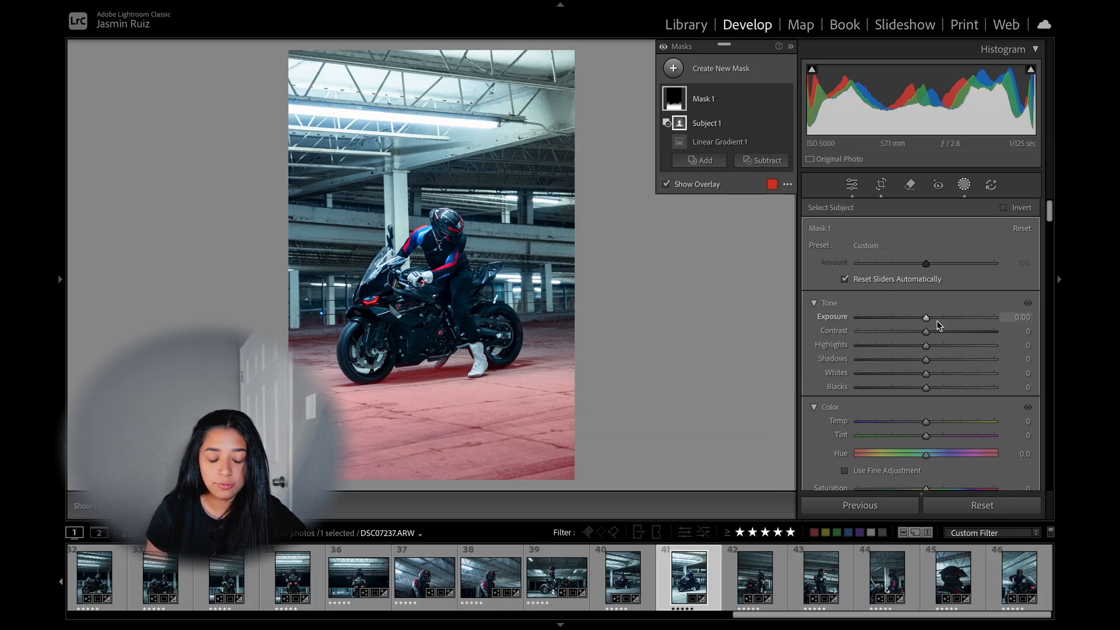
Lower the floor mask's exposure to about −0.28 and slightly boost its detail effects.
left_click(929, 324)
left_click_drag(928, 321, 925, 301)
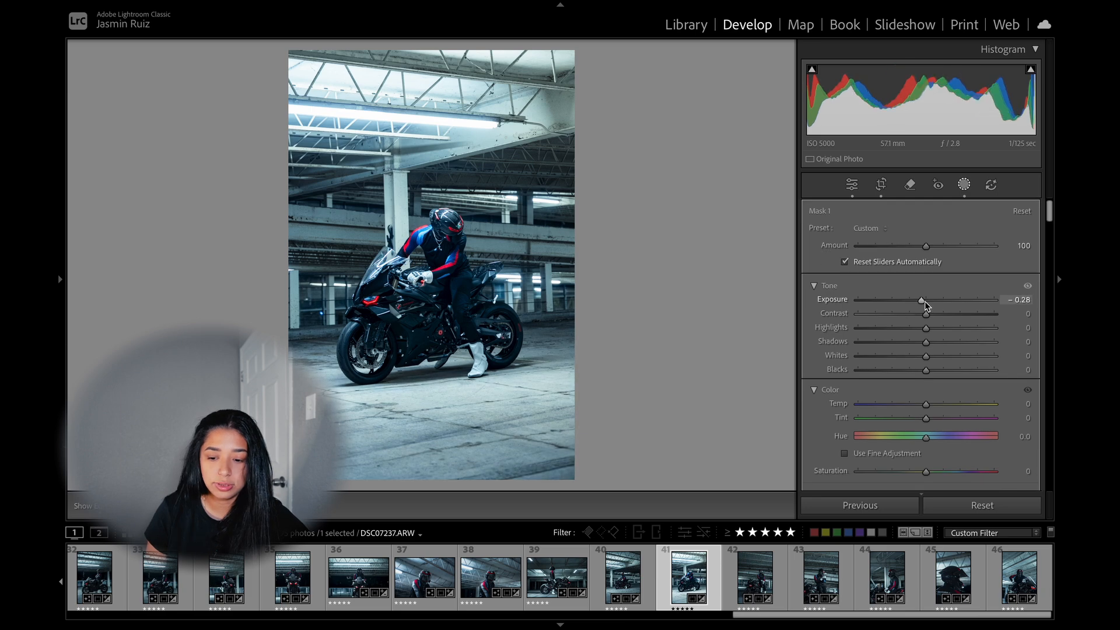
scroll(930, 366, "down", 5)
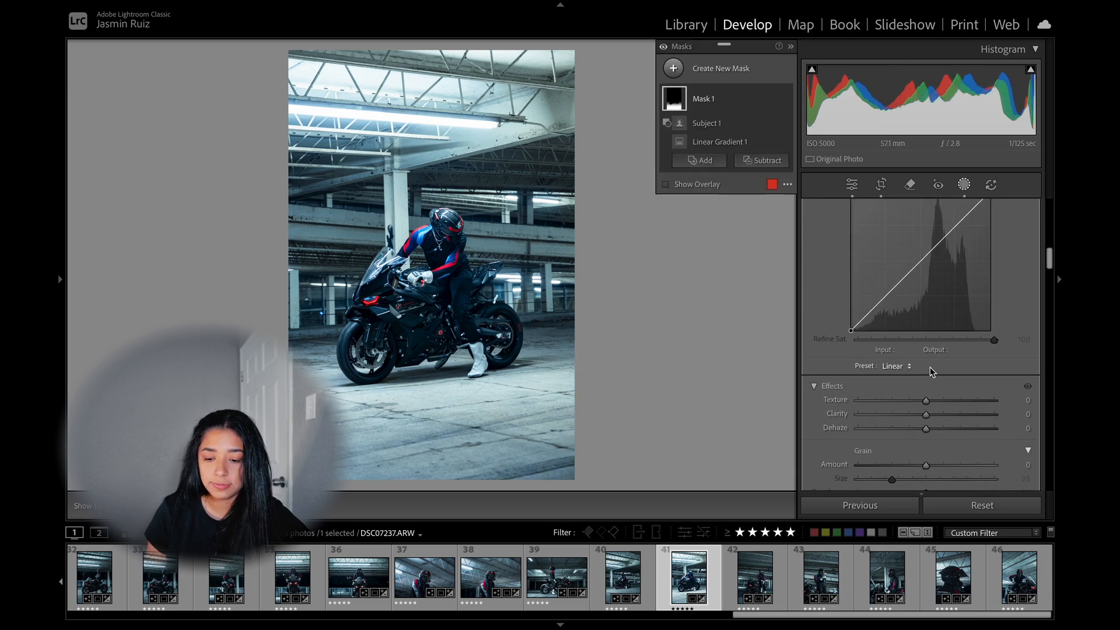
scroll(930, 373, "down", 1)
left_click_drag(926, 393, 933, 395)
Replace the extra subject mask with a background mask and set its exposure to −0.41, highlights to −4 and blacks to −5.
left_click(693, 106)
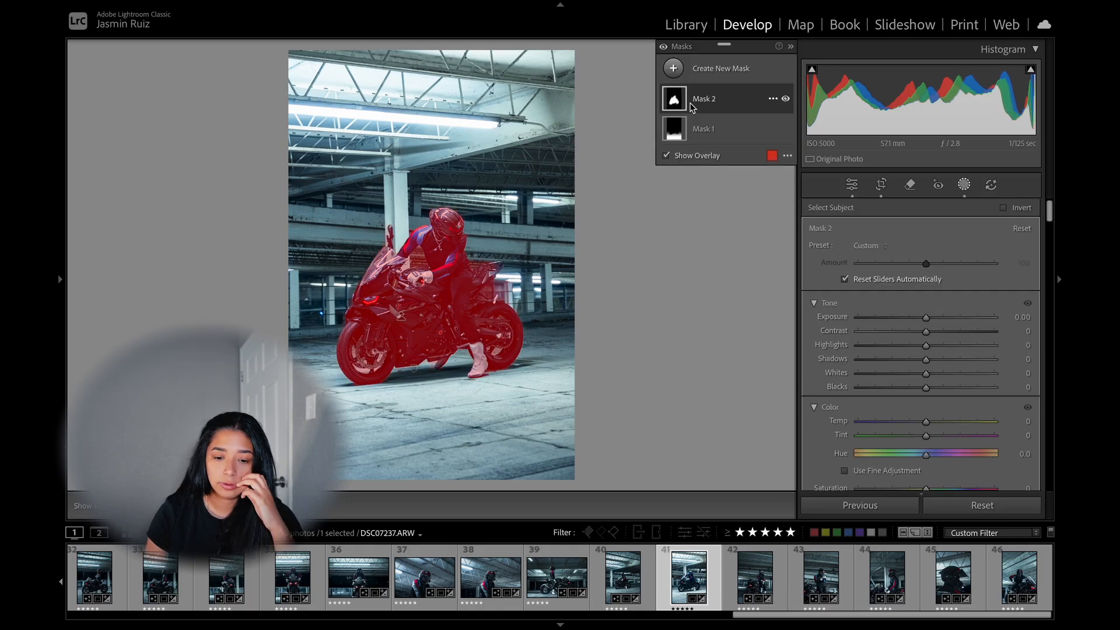
key("Delete")
left_click(724, 68)
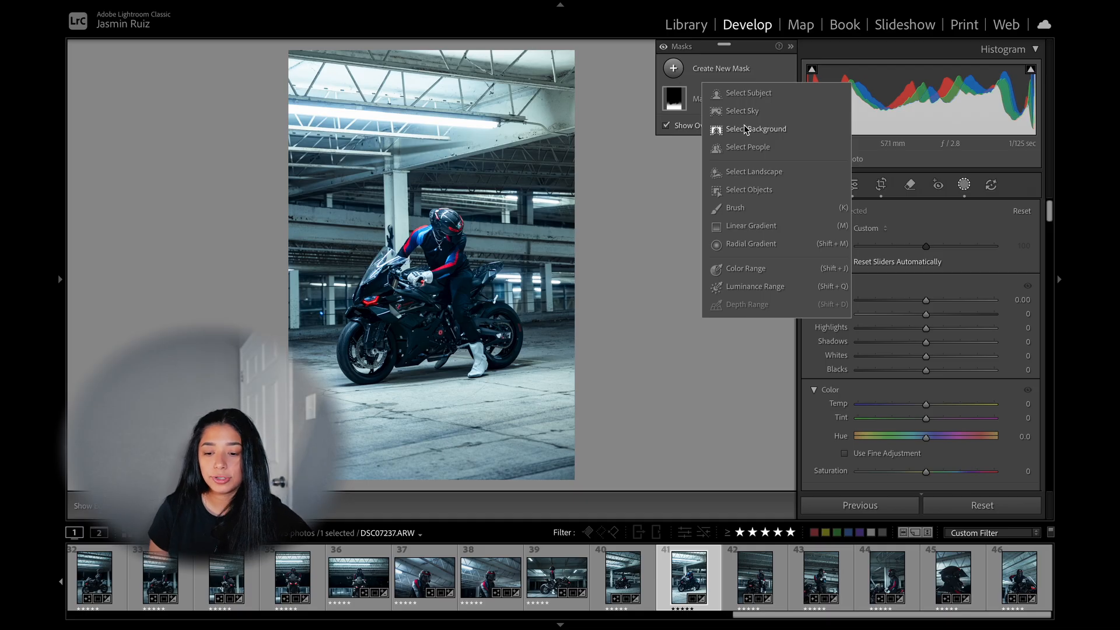
left_click(746, 130)
left_click_drag(926, 316, 924, 350)
left_click_drag(926, 389, 924, 390)
Create a radial gradient mask centred on the rider and motorcycle and raise its exposure to 0.08.
left_click(702, 72)
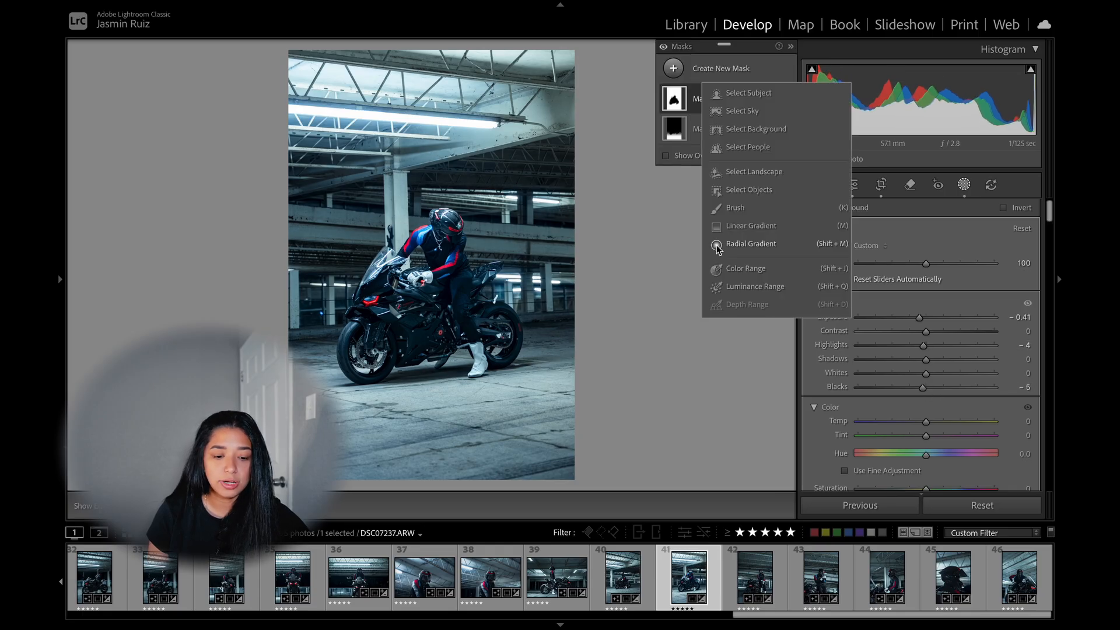
left_click(719, 245)
left_click_drag(324, 235, 582, 230)
left_click_drag(514, 280, 614, 361)
left_click_drag(262, 290, 345, 301)
left_click_drag(454, 303, 450, 297)
left_click_drag(928, 341, 930, 341)
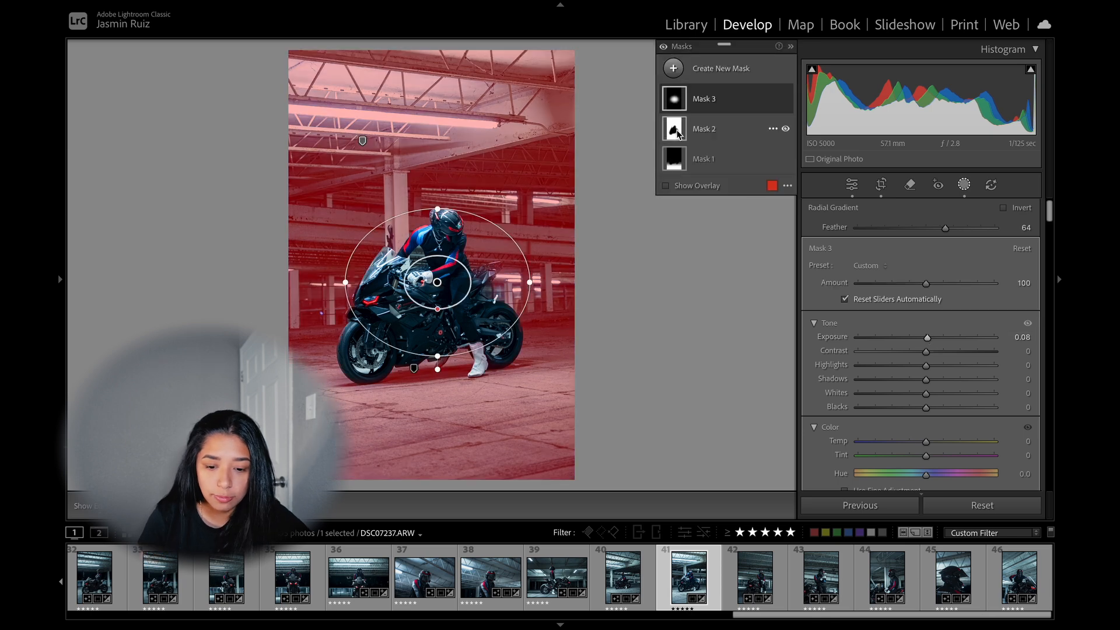
Duplicate and invert the rider's radial mask, enlarge the ellipse past the photo's edges, and adjust its exposure slightly.
left_click(697, 99)
right_click(684, 93)
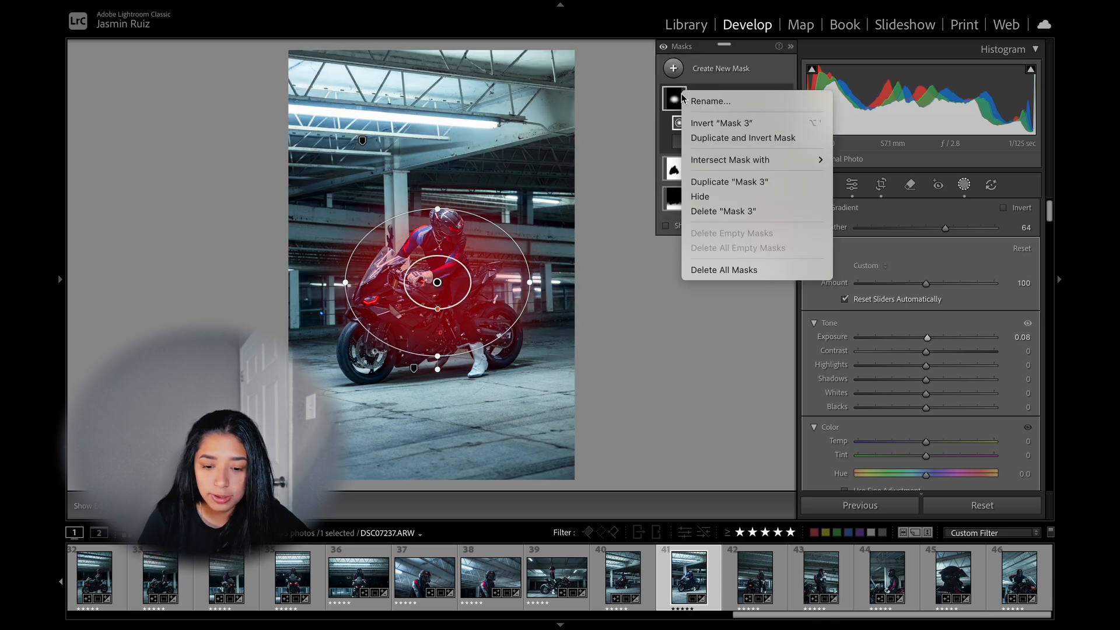
left_click(729, 138)
left_click_drag(437, 357, 439, 490)
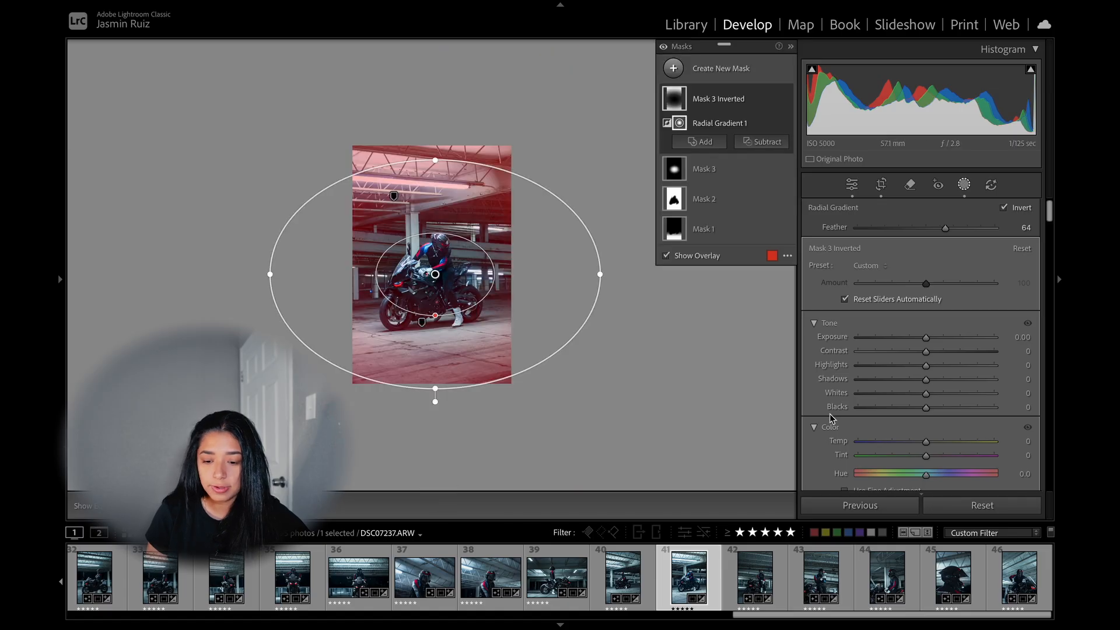
left_click_drag(926, 338, 927, 343)
Create a subject mask with contrast 5, highlights 6, shadows 11 and blacks −5, and slightly adjust its dehaze.
left_click(722, 69)
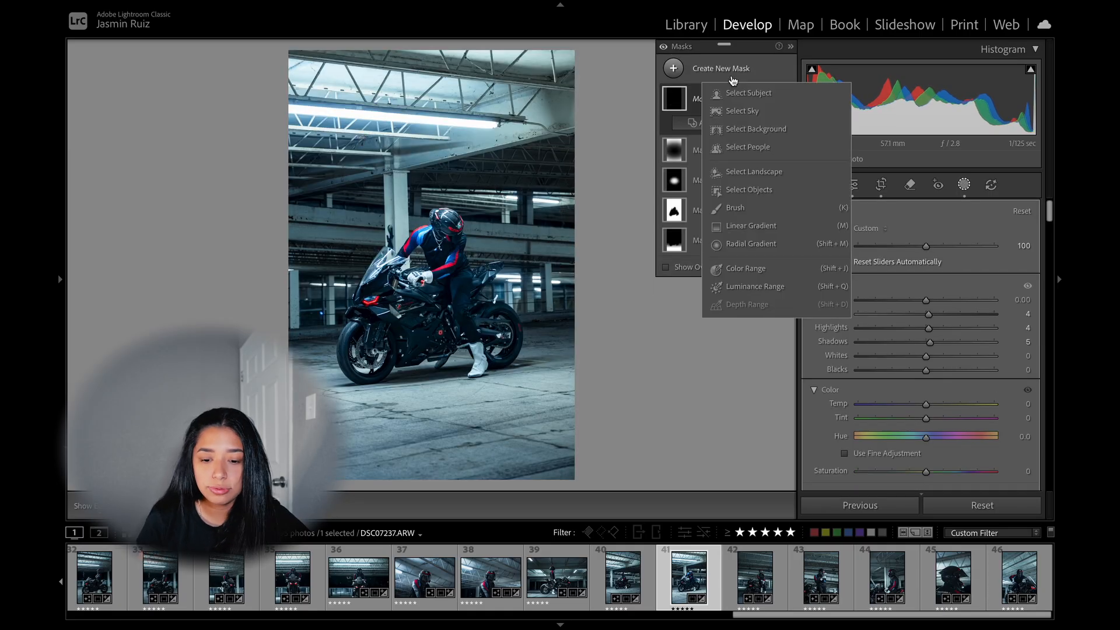
left_click(762, 96)
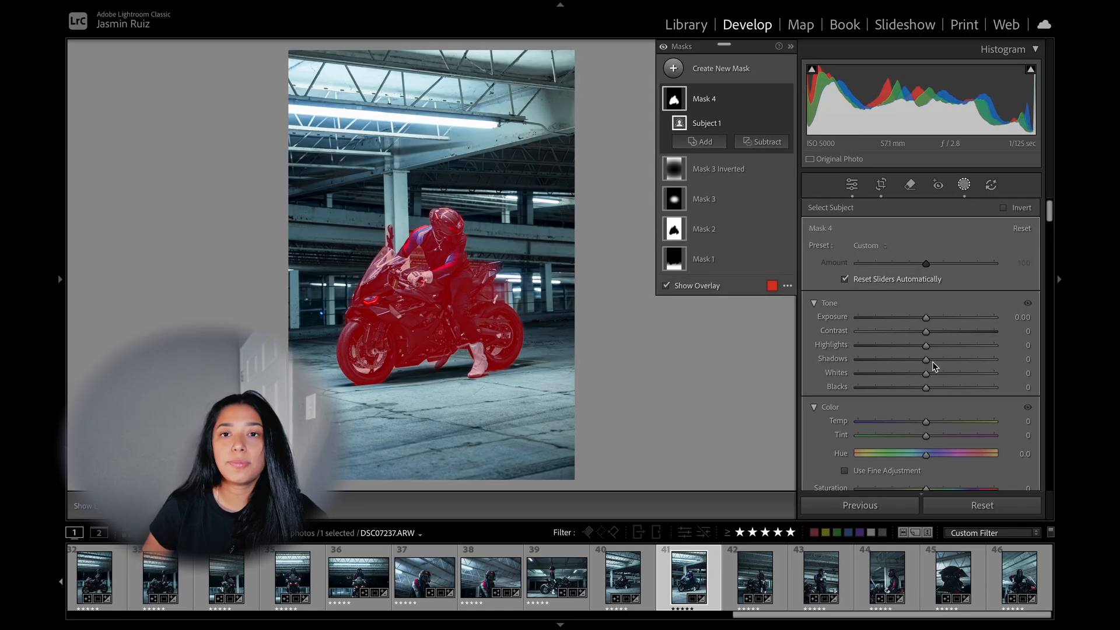
mouse_move(927, 360)
left_mouse_down()
mouse_move(931, 333)
mouse_move(923, 353)
left_mouse_up()
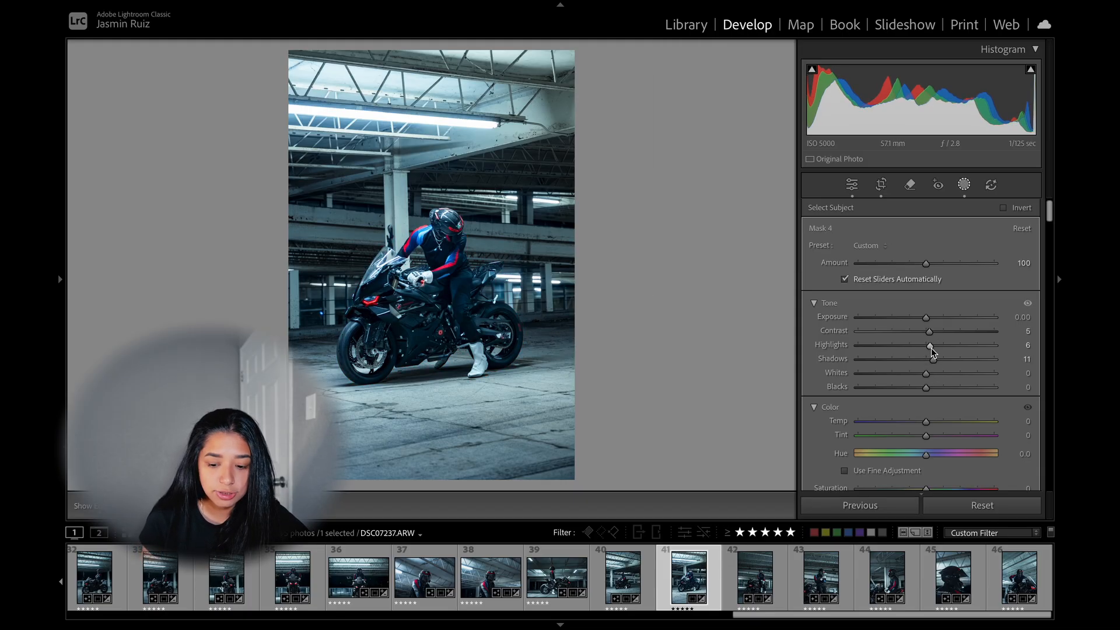
scroll(934, 372, "down", 2)
scroll(916, 351, "down", 8)
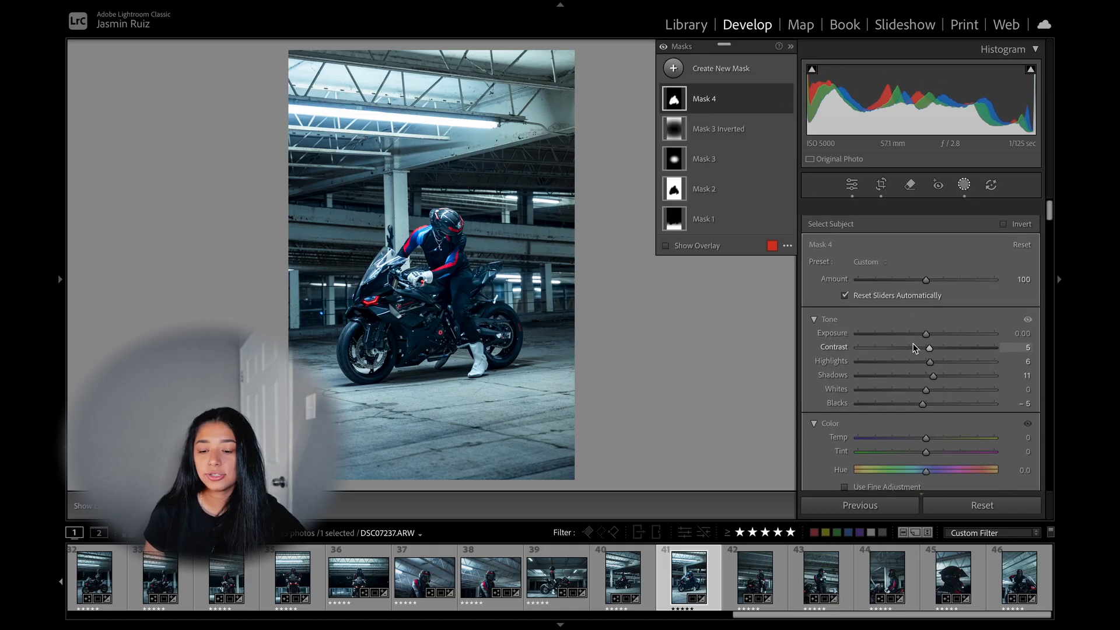
scroll(915, 348, "down", 1)
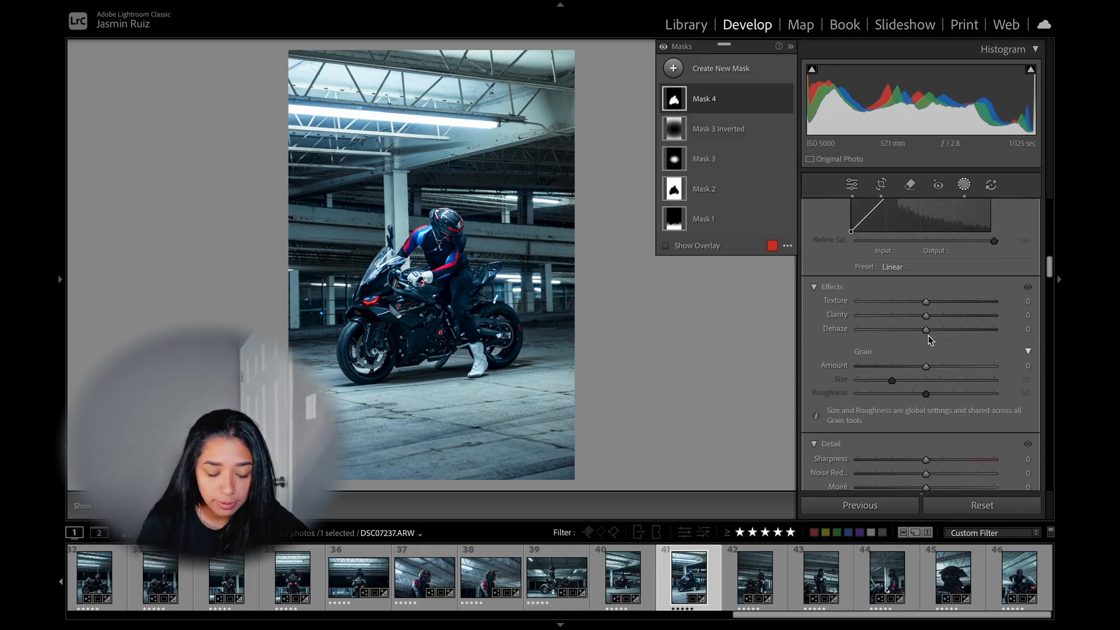
left_click_drag(928, 331, 929, 331)
scroll(954, 318, "up", 8)
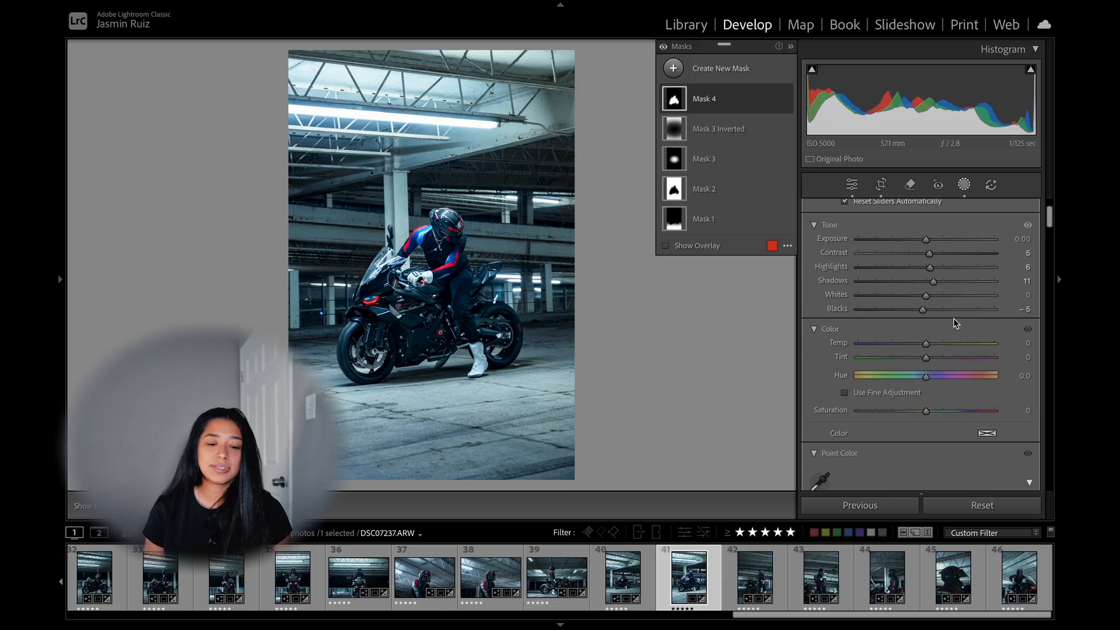
Compare the edit with the original side by side, both close up on the rider and at full view.
left_click(853, 186)
left_click(419, 298)
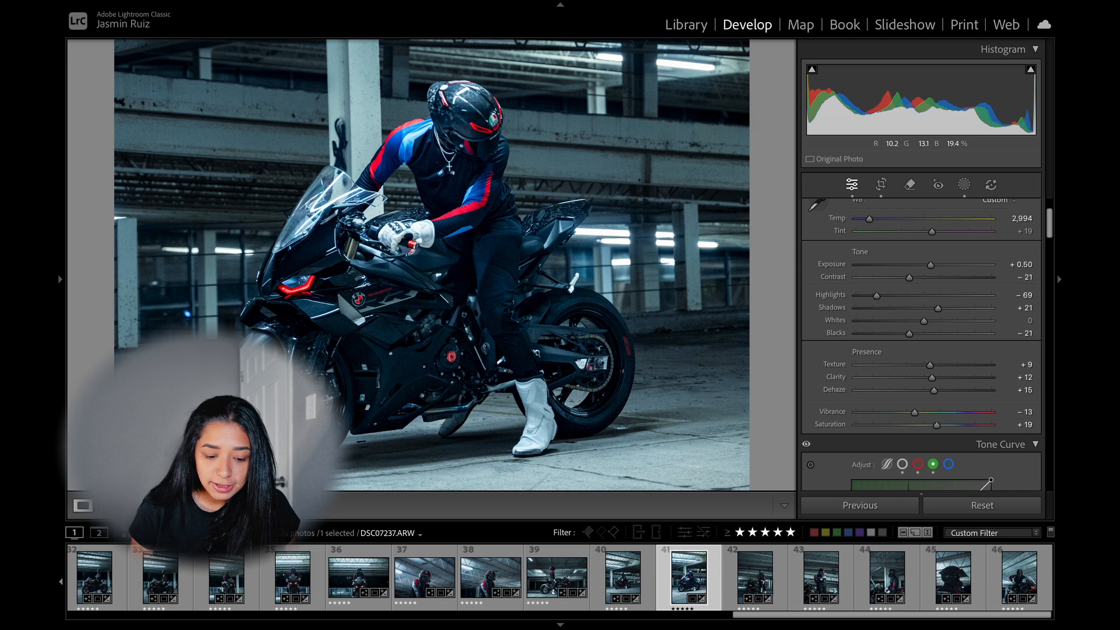
left_click(419, 297)
key("y")
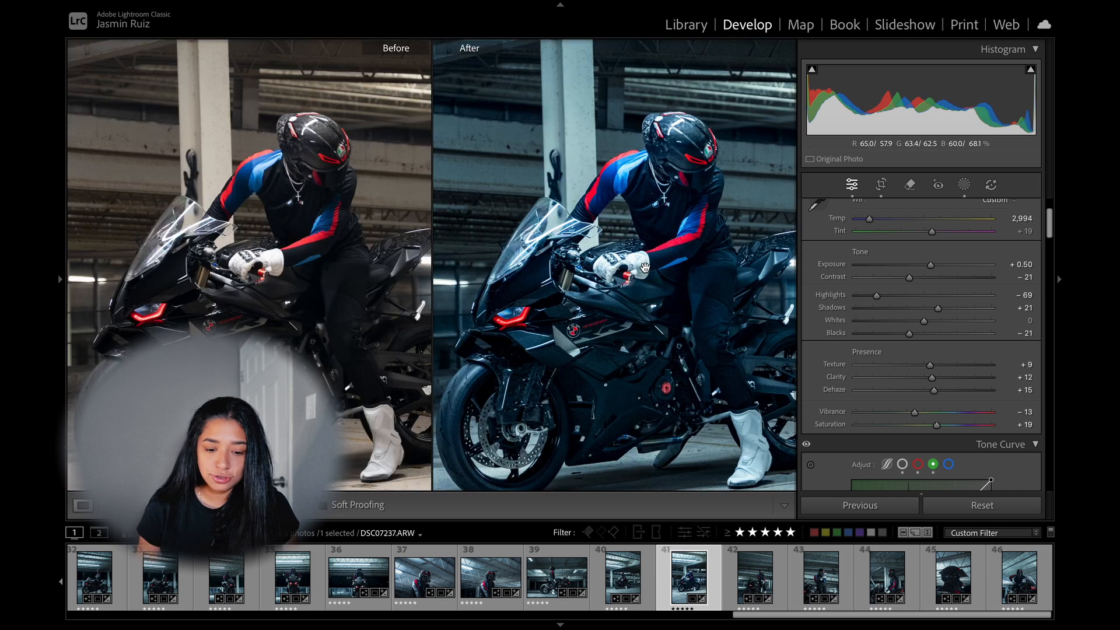
left_click(643, 303)
scroll(926, 325, "down", 5)
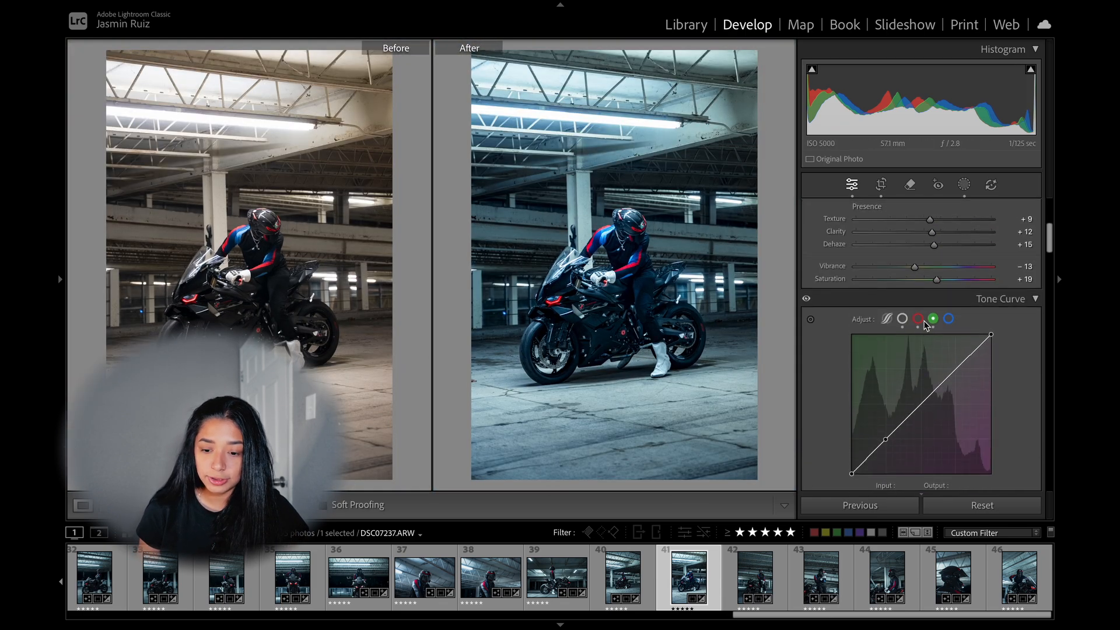
In the subject mask, sample the dark blue tone with Point Color and set its saturation shift to −25.
left_click(960, 186)
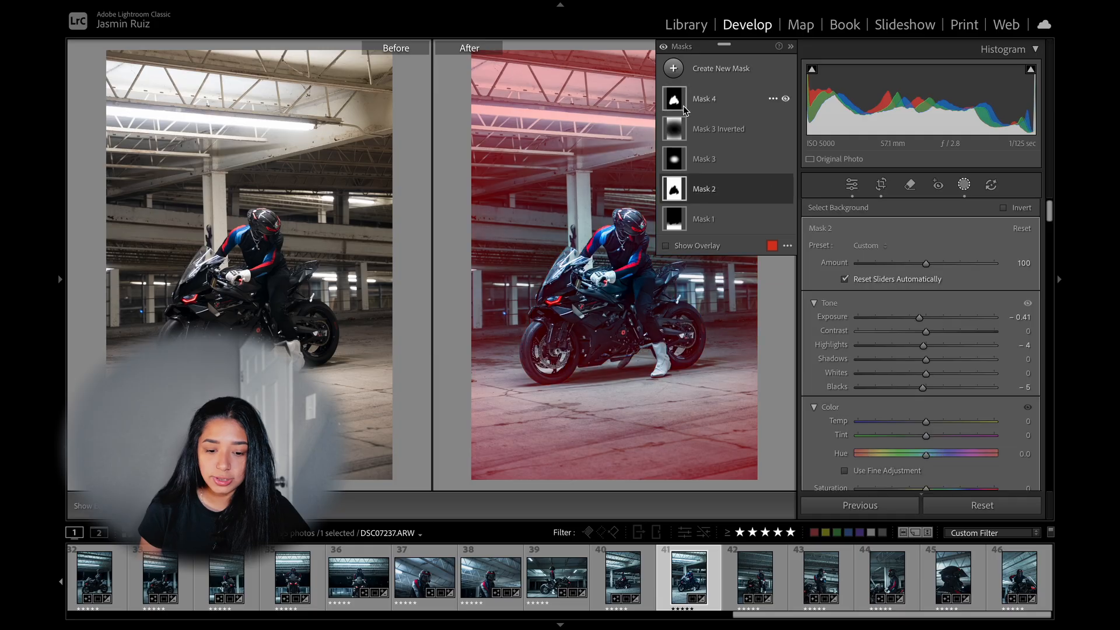
scroll(993, 335, "down", 10)
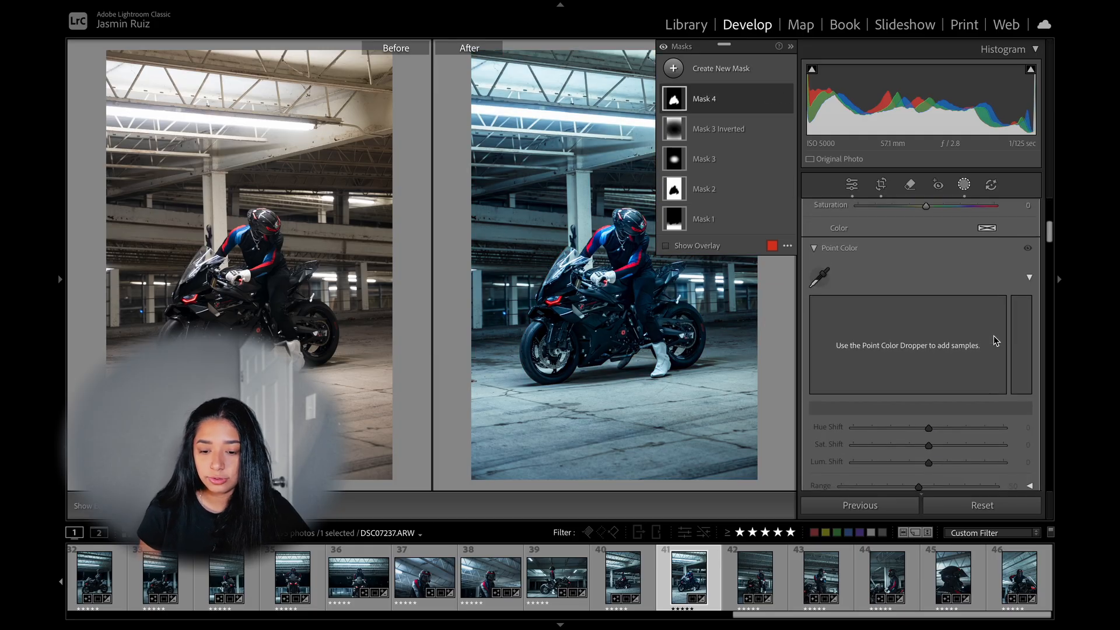
left_click(816, 267)
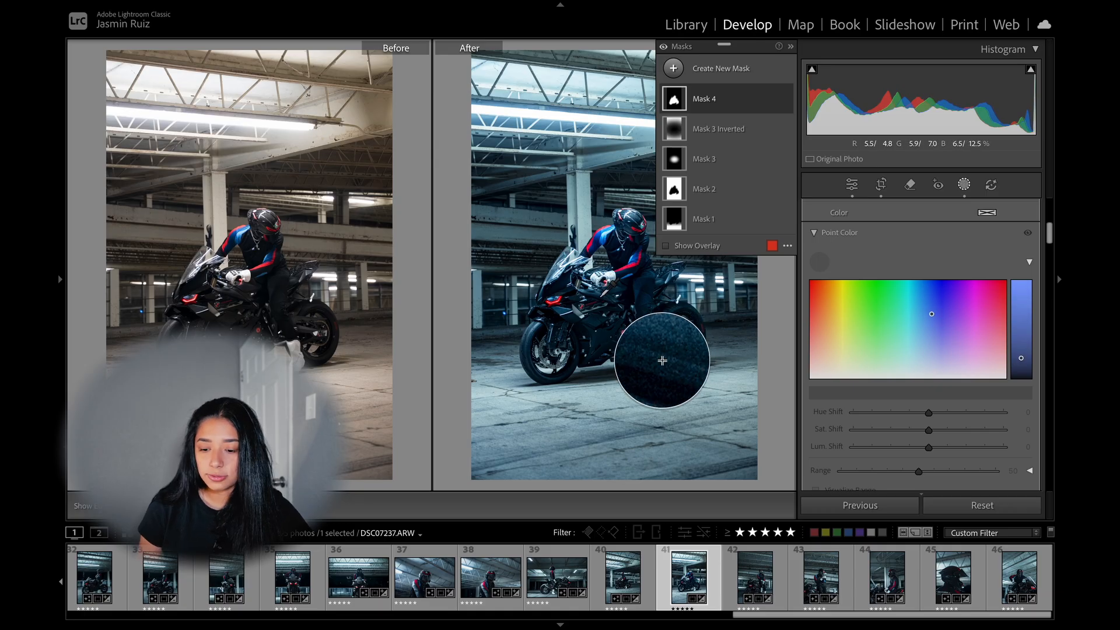
left_click(662, 360)
mouse_move(928, 430)
left_mouse_down()
mouse_move(855, 433)
mouse_move(910, 434)
left_mouse_up()
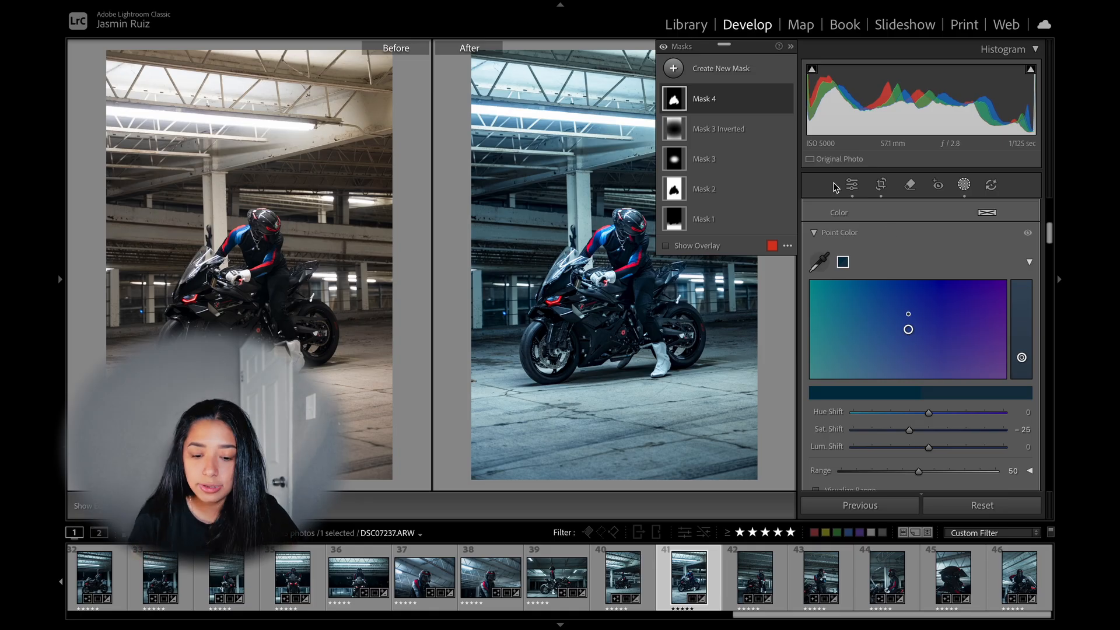
Leave the before/after comparison and inspect the edited rider and motorcycle close up.
left_click(853, 185)
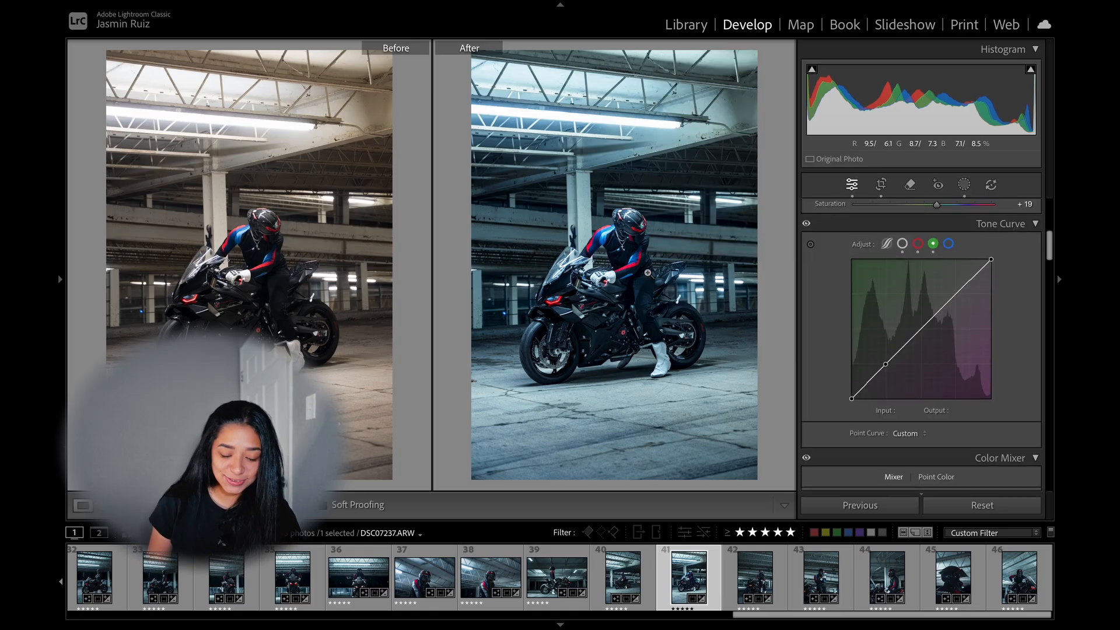
key("y")
left_click(467, 313)
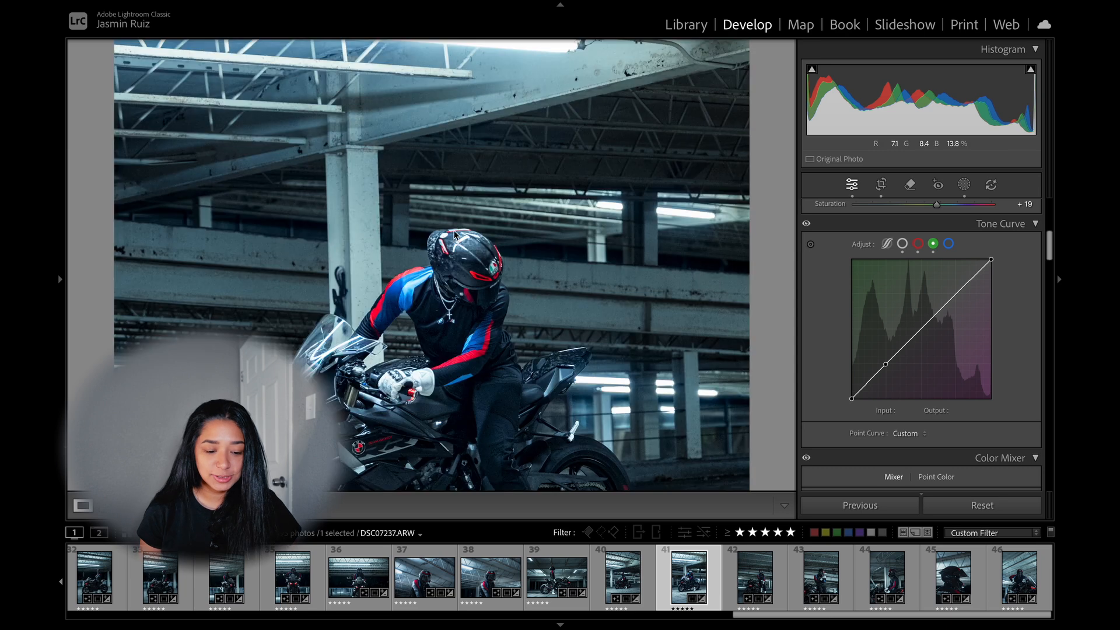
scroll(467, 312, "down", 3)
left_click(467, 312)
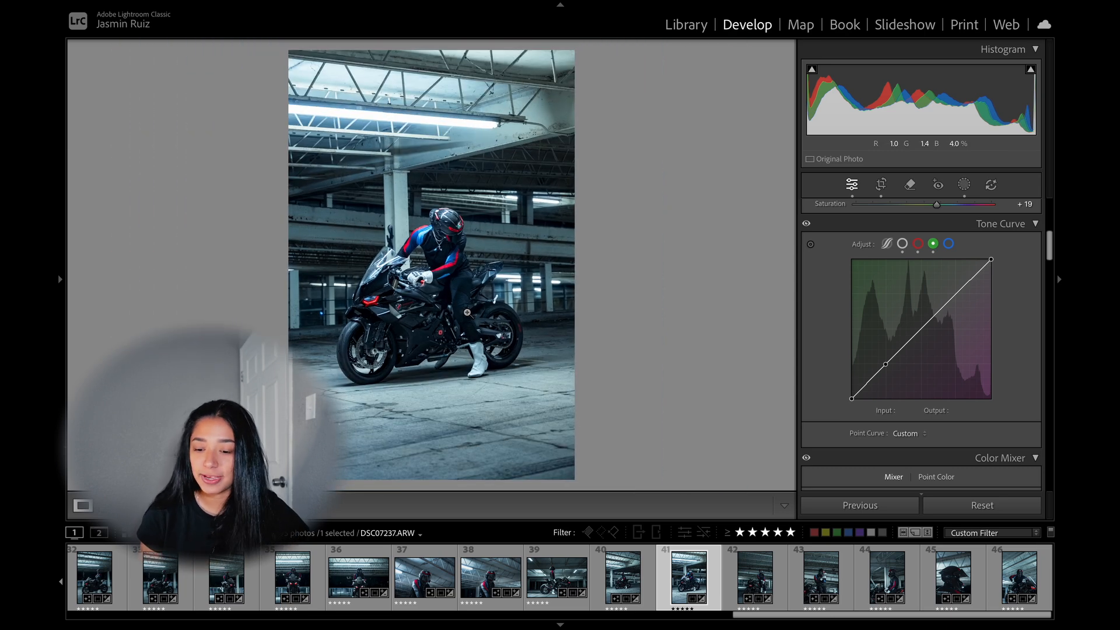
Create a linear gradient mask fading down from the garage ceiling and lower its exposure to −0.41.
scroll(905, 310, "up", 5)
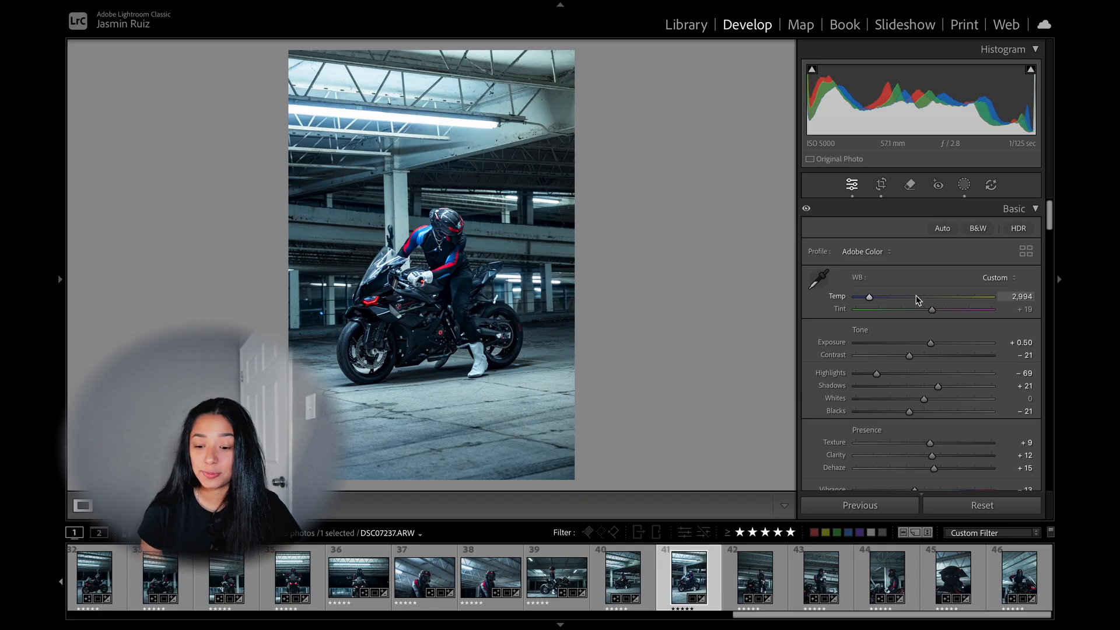
key("shift+w")
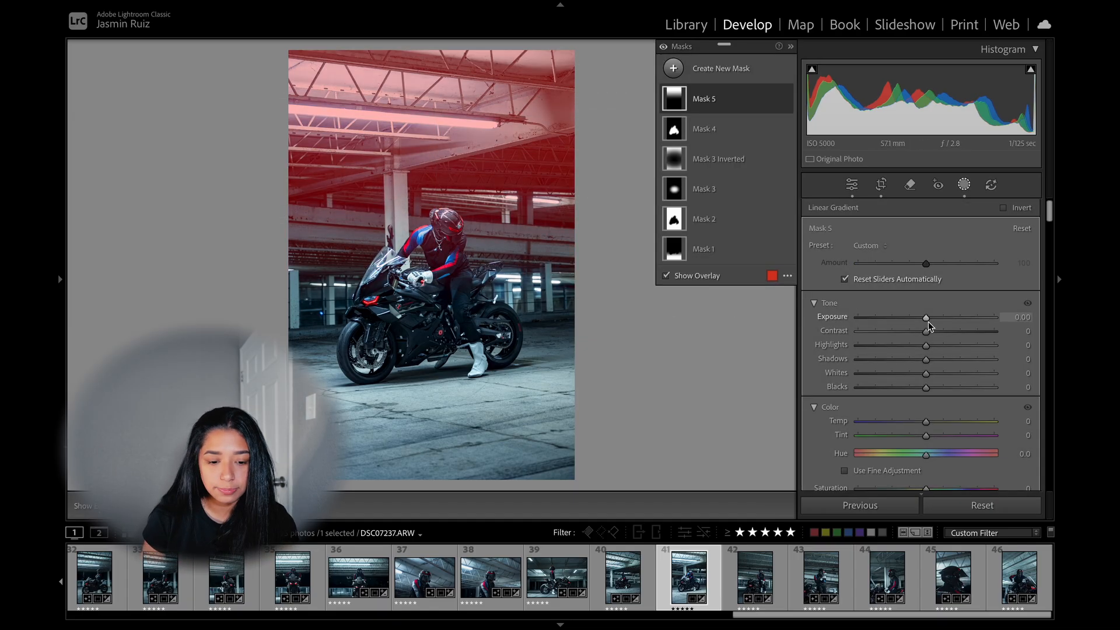
left_click_drag(929, 323, 921, 318)
Create a large radial gradient mask centred at the photo's upper-left corner and raise its exposure to 0.28.
left_click(719, 73)
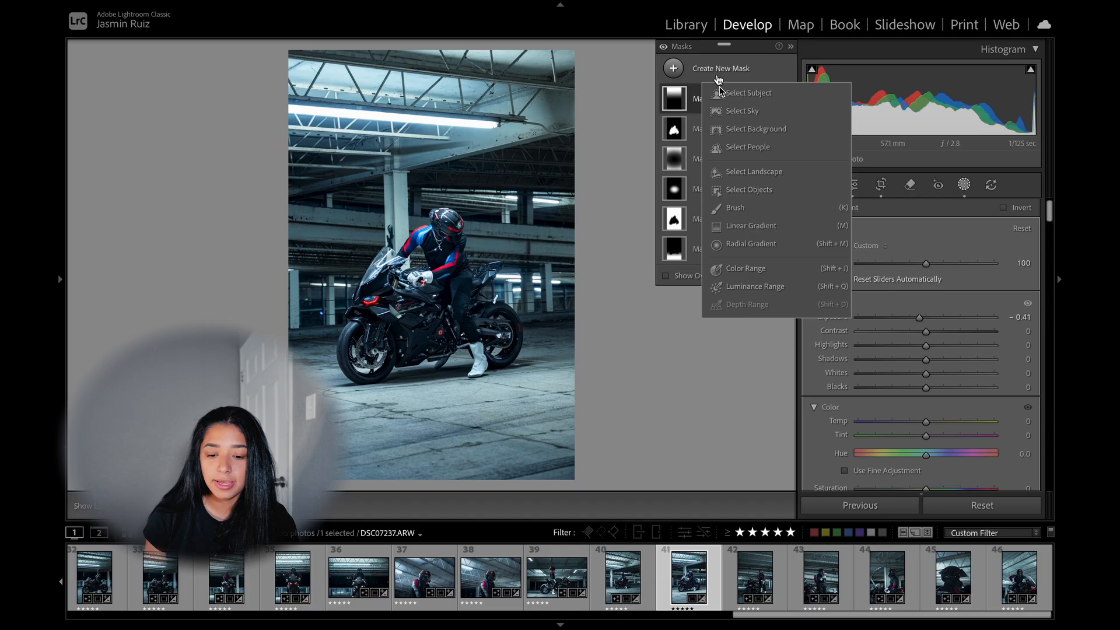
left_click(741, 243)
left_click_drag(315, 115, 612, 375)
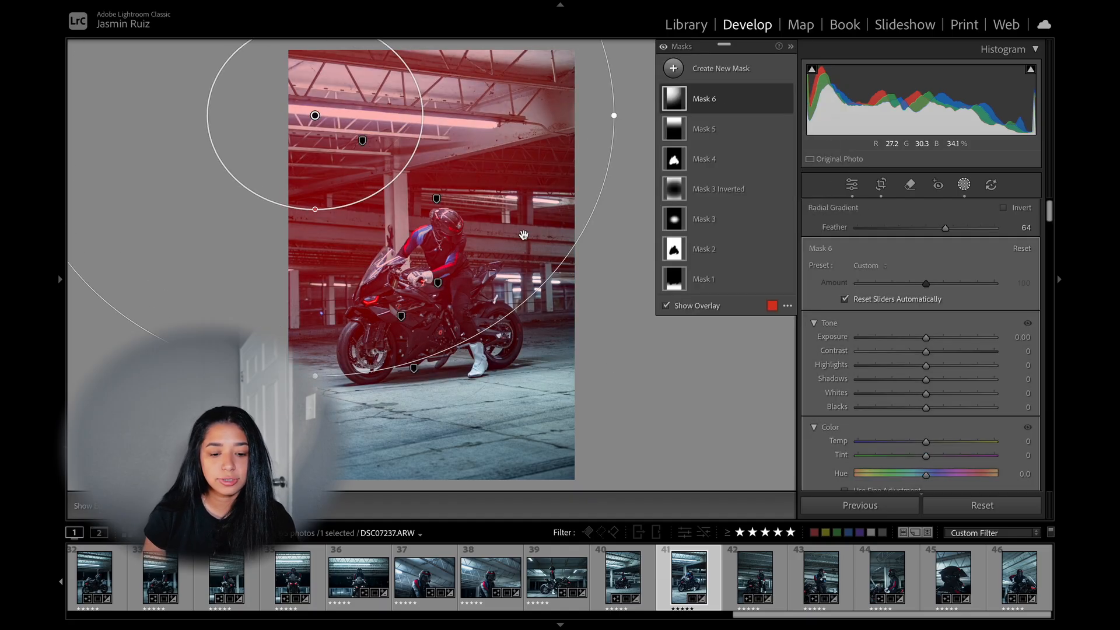
left_click_drag(523, 235, 514, 180)
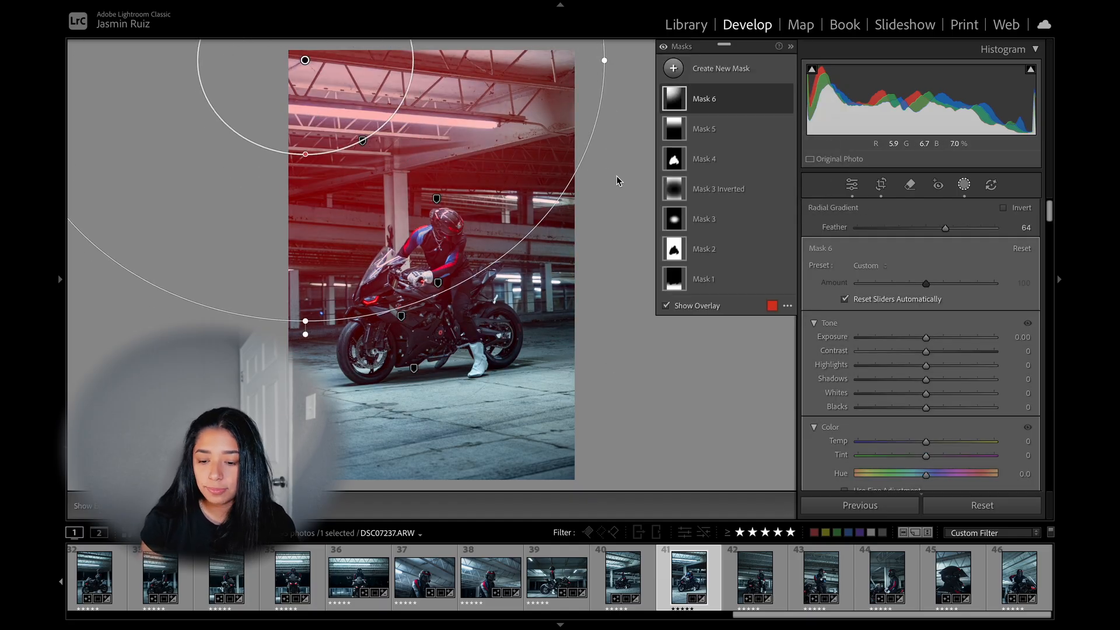
left_click_drag(927, 337, 931, 338)
Duplicate and invert the corner radial mask, move its ellipse toward the ceiling light, and widen and lengthen it.
left_click(964, 184)
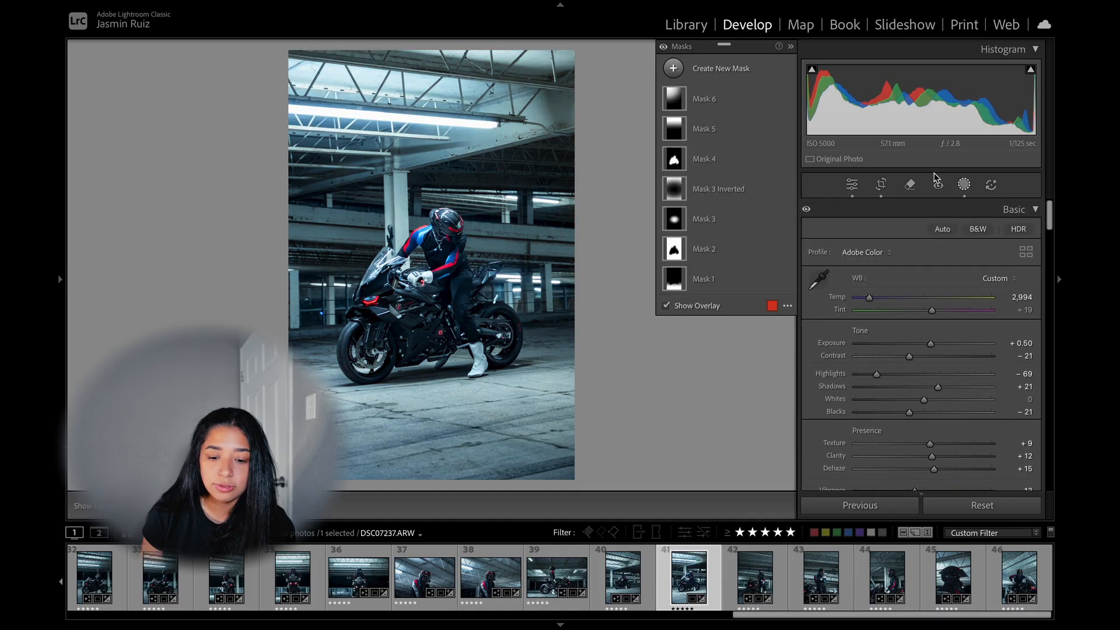
left_click(695, 98)
right_click(702, 101)
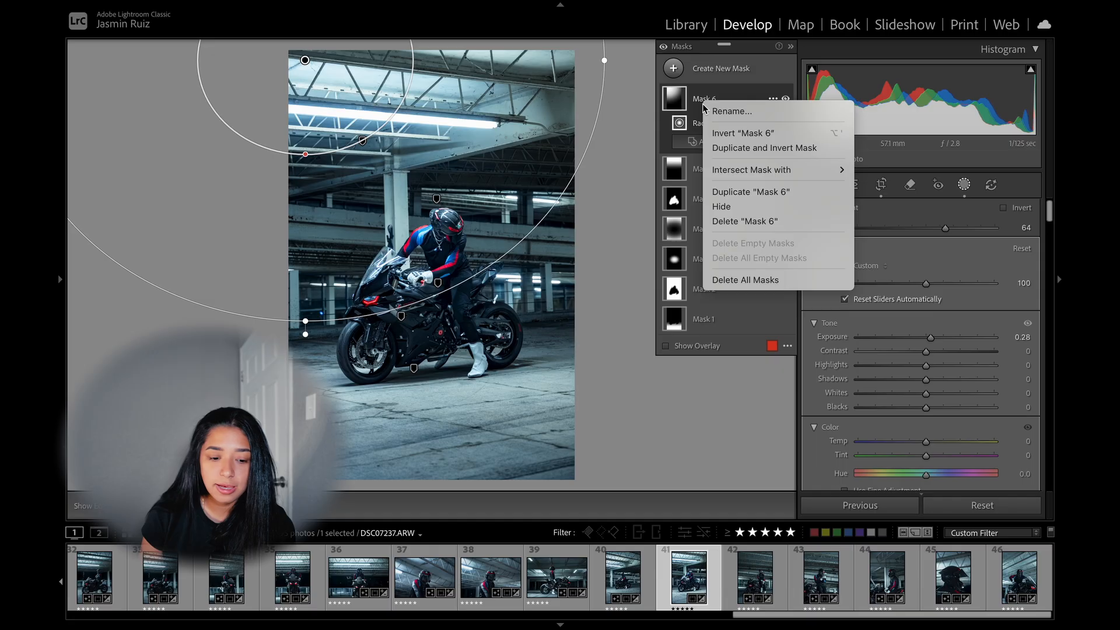
left_click(744, 153)
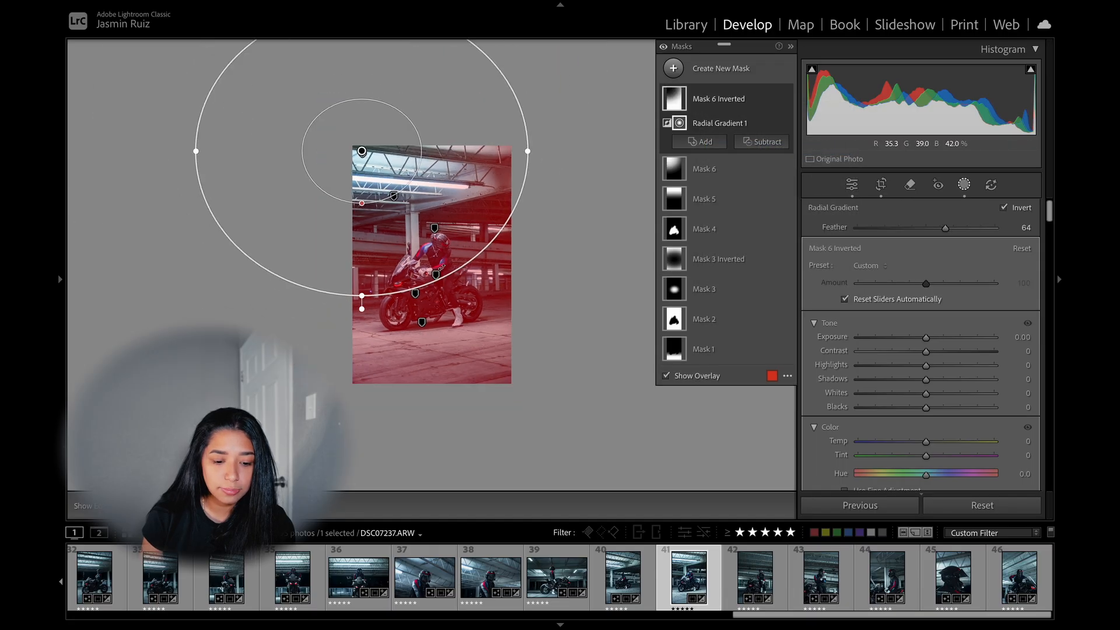
left_click_drag(362, 285, 384, 330)
left_click_drag(550, 200, 587, 199)
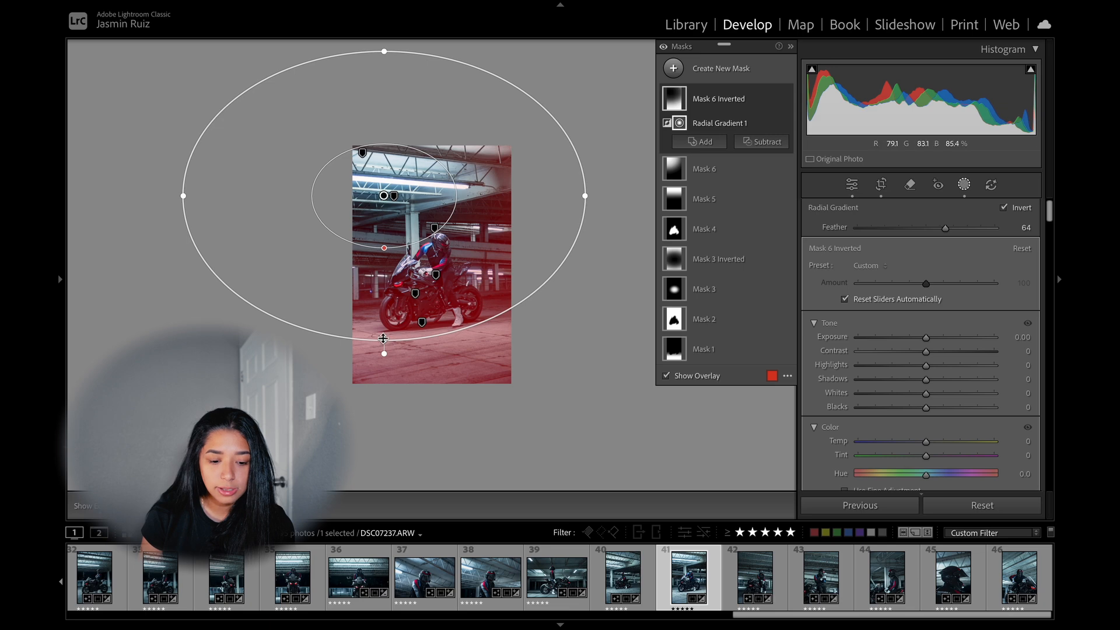
left_click_drag(383, 338, 384, 350)
Lower the inverted corner radial mask's exposure to −0.06.
key("ctrl+minus")
key("ctrl+equal")
key("ctrl+equal")
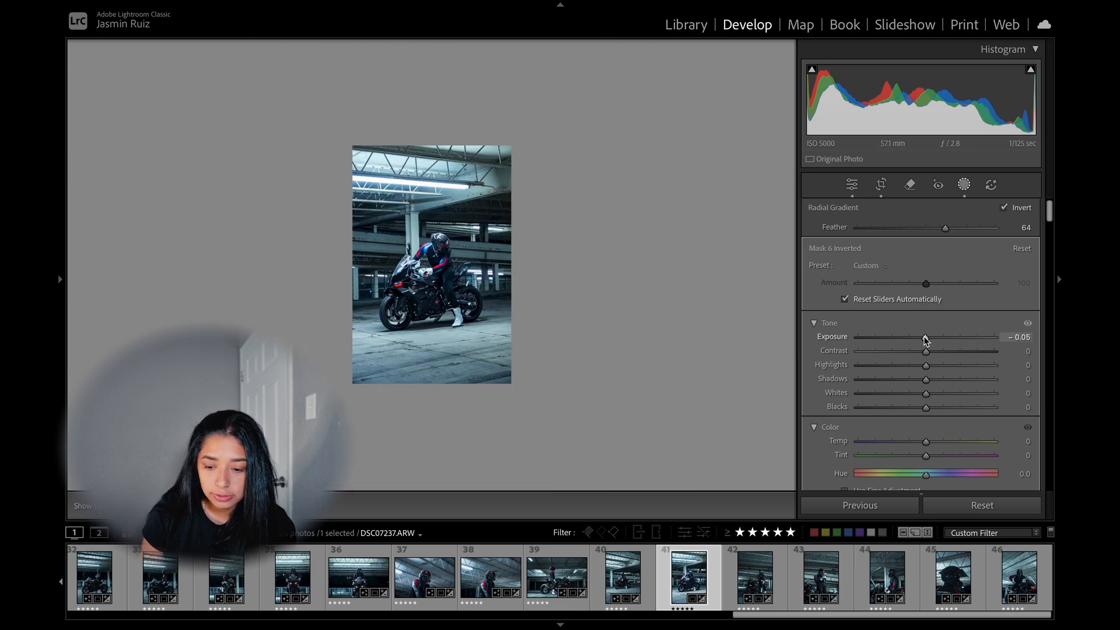
left_click_drag(926, 339, 924, 340)
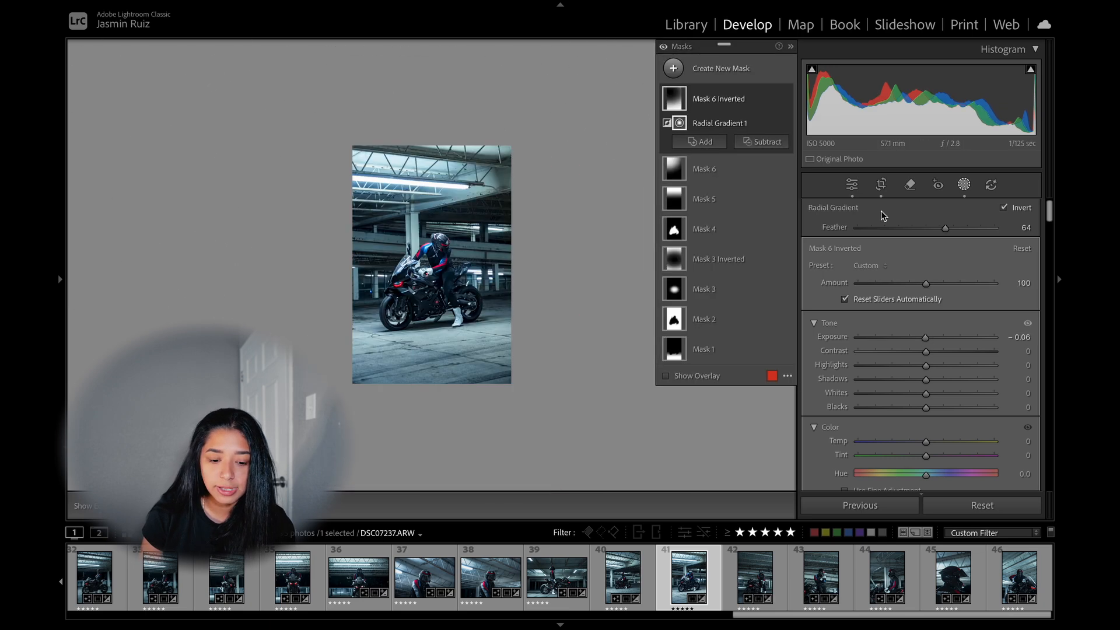
Review the whole photo without the masks shown, and reselect the inverted corner radial mask with its overlay hidden.
left_click(852, 184)
left_click(550, 264)
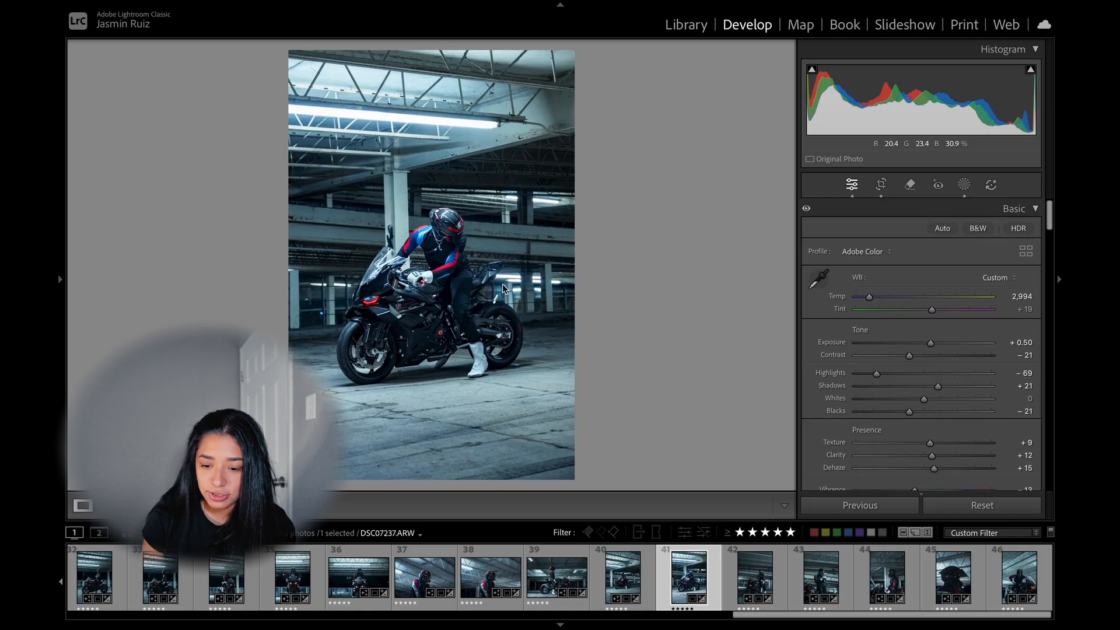
left_click(965, 186)
left_click(719, 99)
key("o")
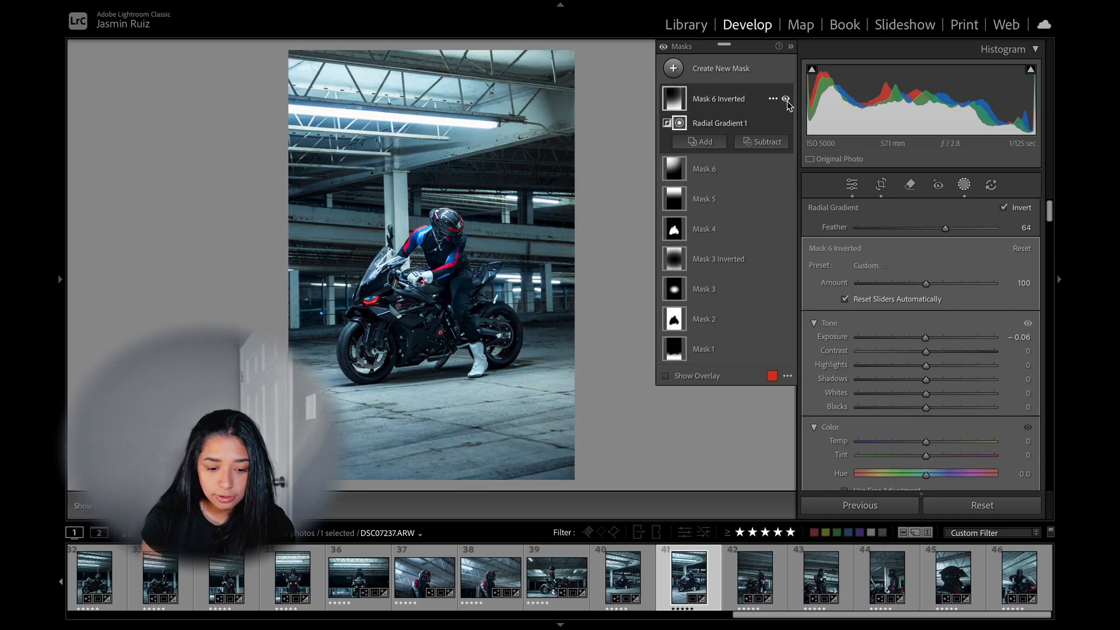
Compare the photo with and without the inverted corner radial mask, and lower that mask's exposure to −0.14.
left_click(787, 101)
left_click(787, 101)
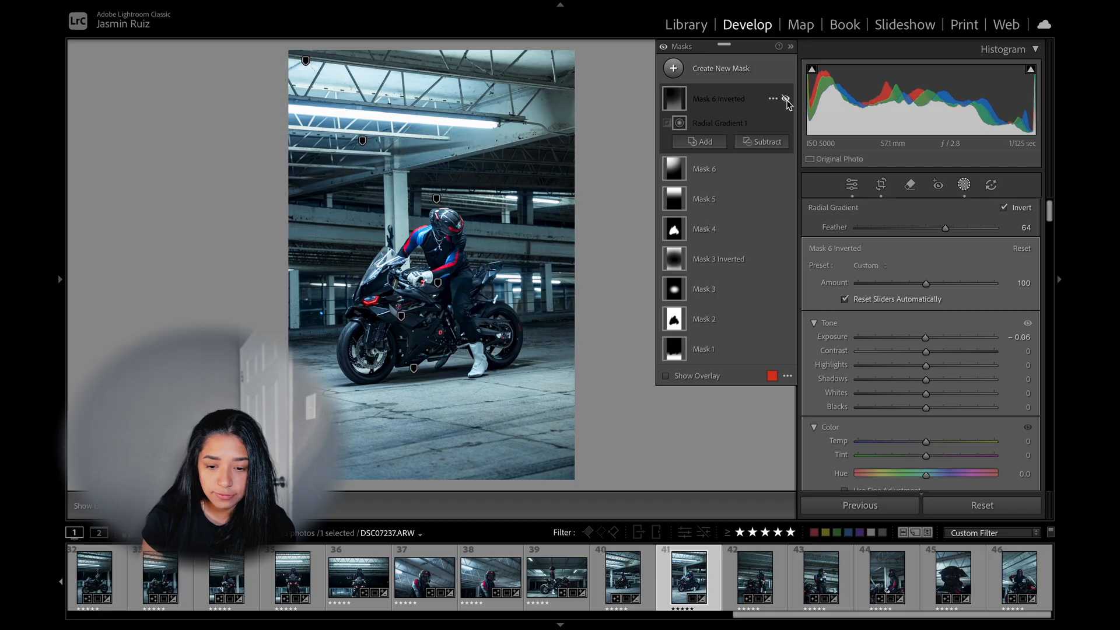
left_click(787, 101)
left_click(788, 101)
left_click(788, 100)
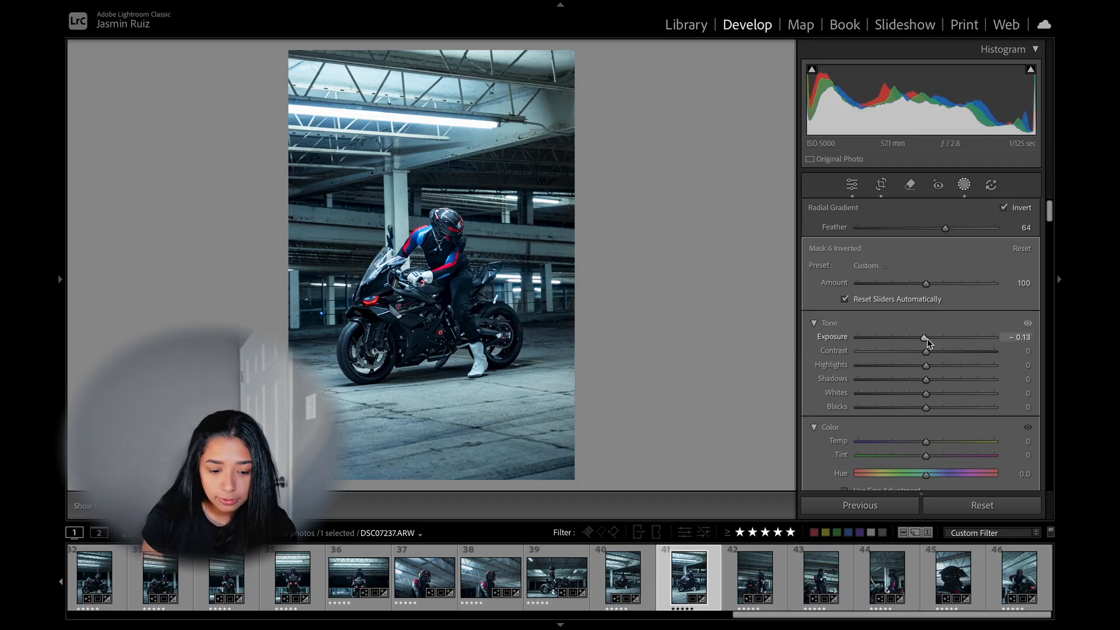
mouse_move(926, 339)
left_mouse_down()
mouse_move(882, 340)
mouse_move(927, 343)
left_mouse_up()
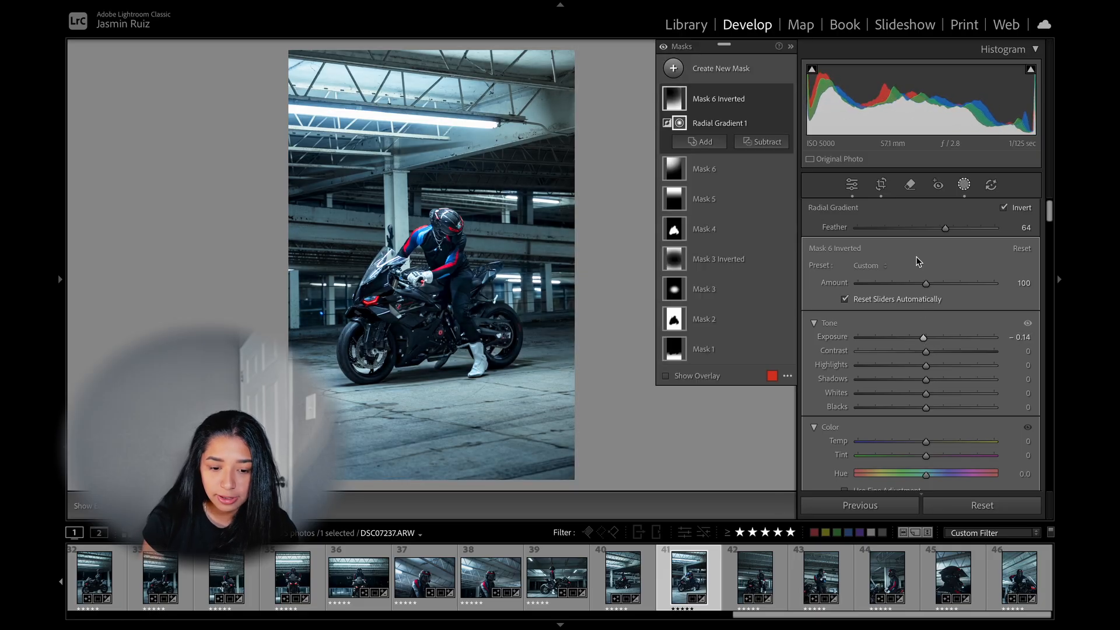
Add shadow and midtone anchor points to the blue channel tone curve at inputs 66 and about 125, comparing the photo without the curve.
left_click(852, 185)
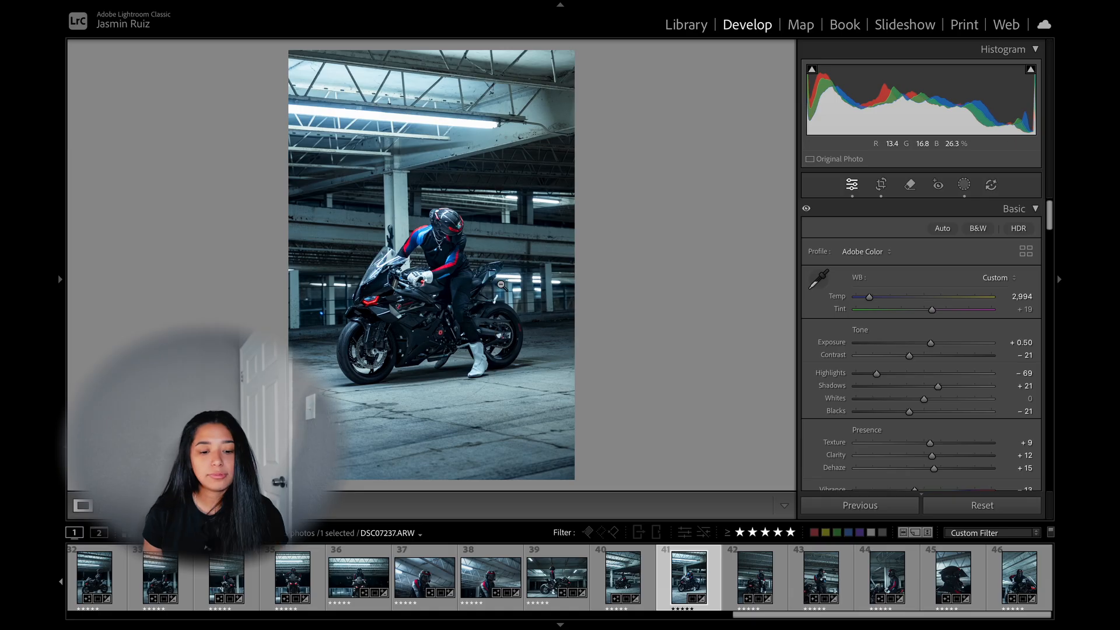
left_click(483, 266)
left_click(483, 265)
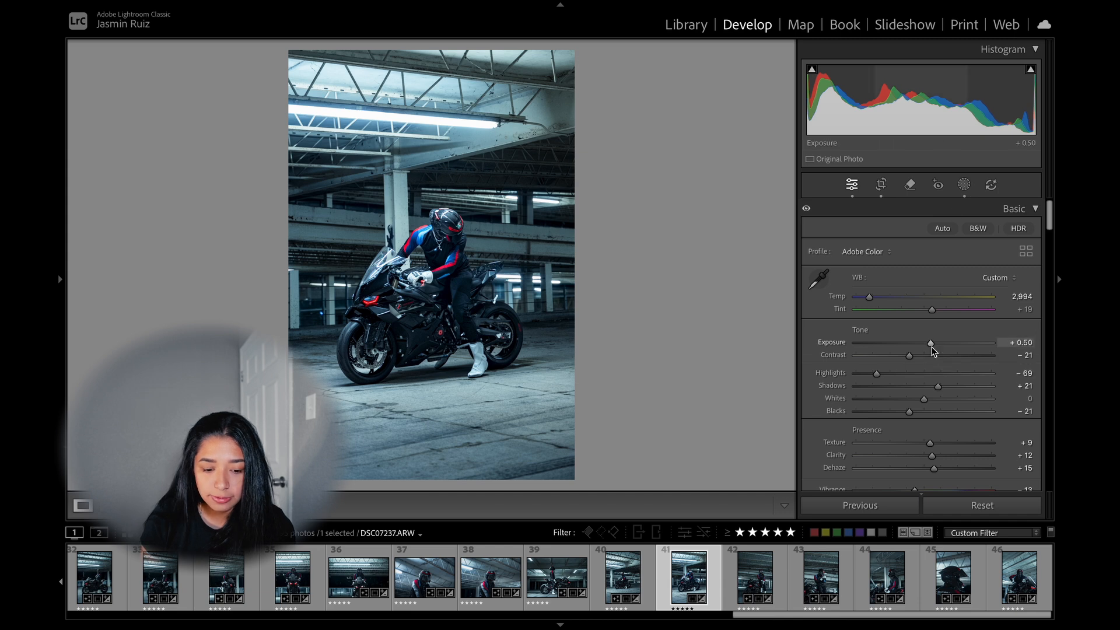
scroll(925, 318, "down", 10)
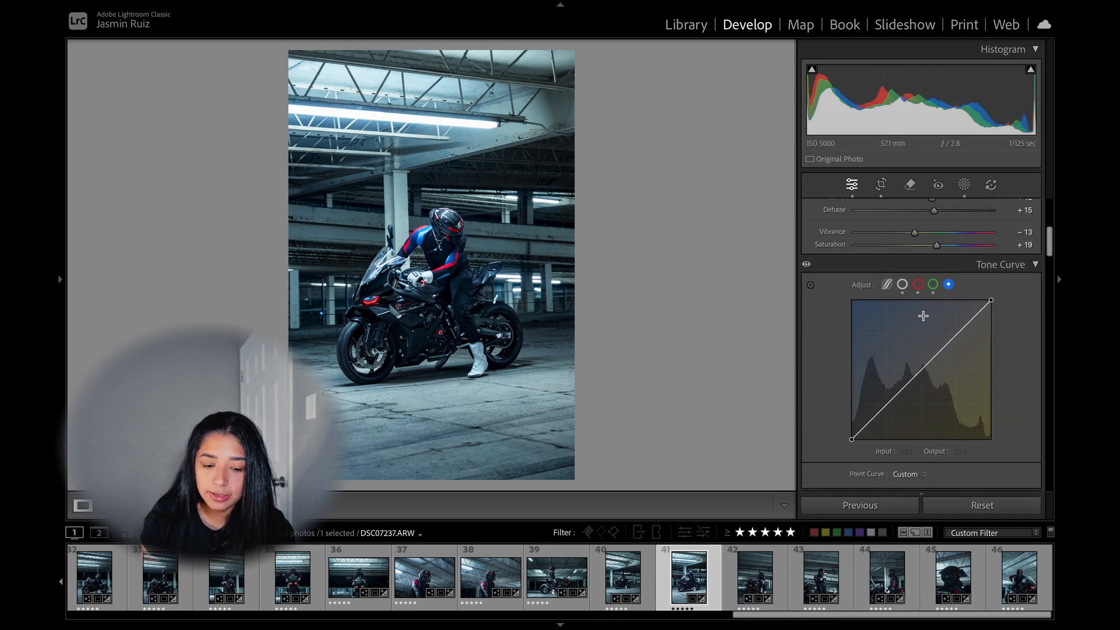
scroll(951, 266, "up", 2)
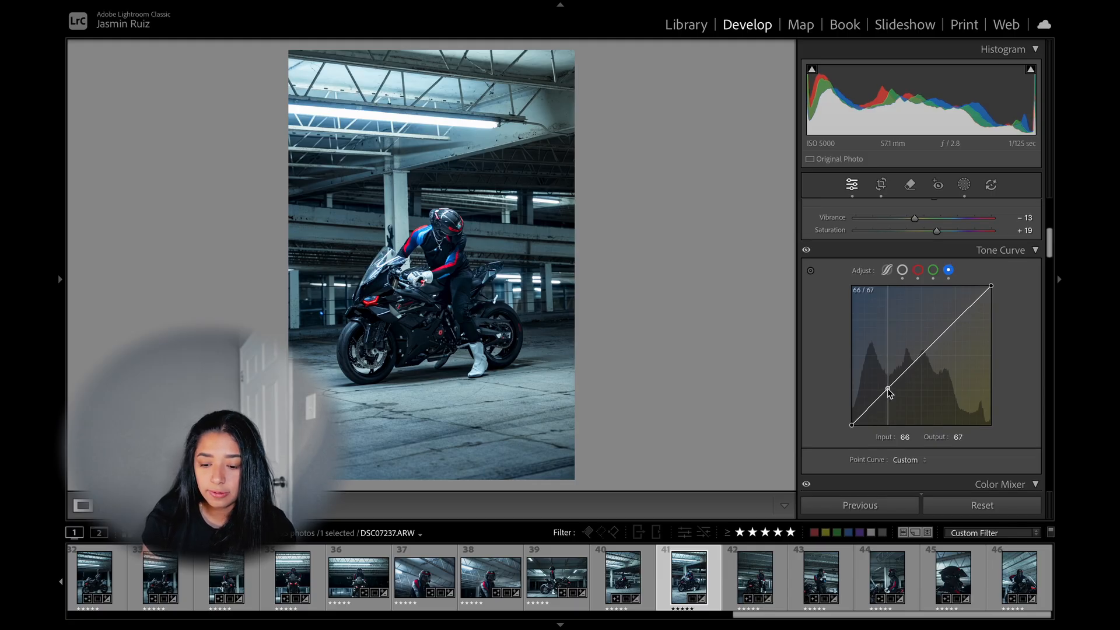
left_click_drag(887, 389, 889, 390)
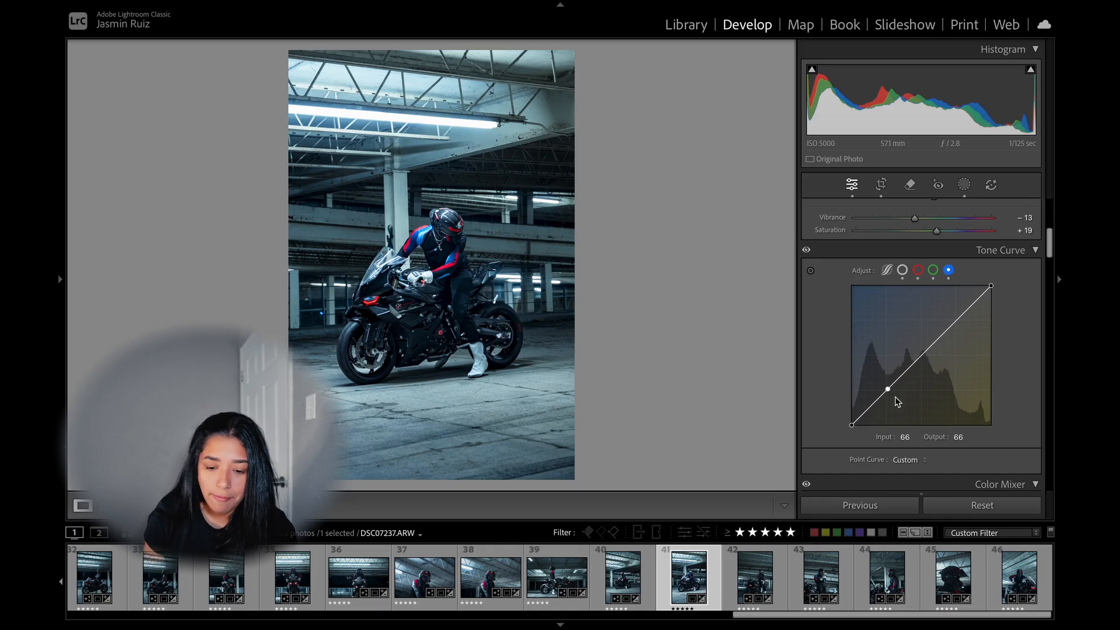
left_click(808, 252)
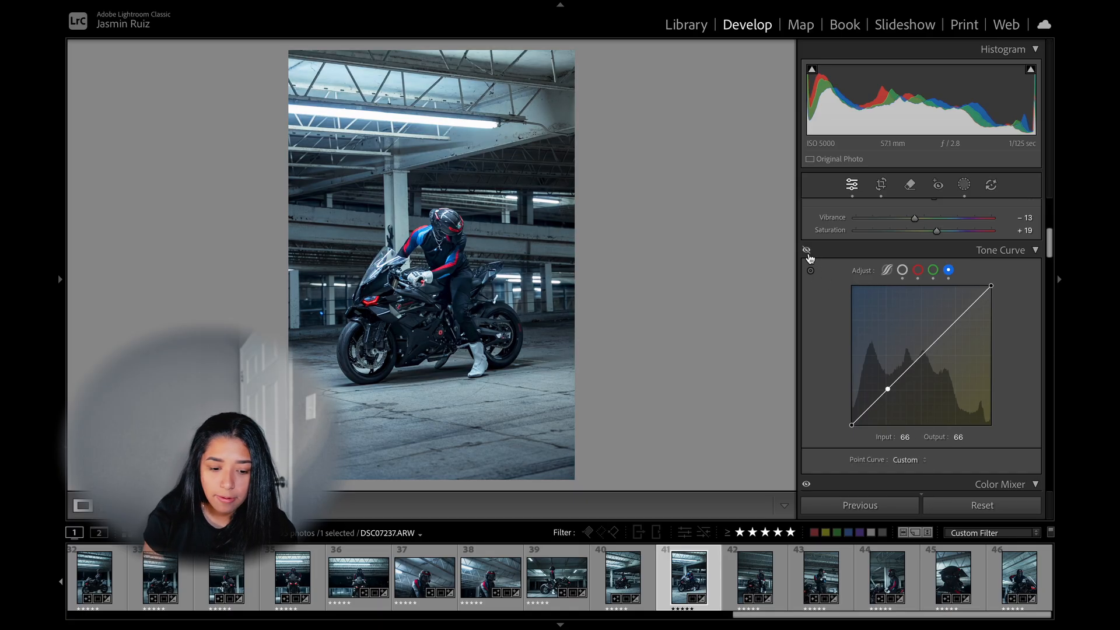
left_click(808, 251)
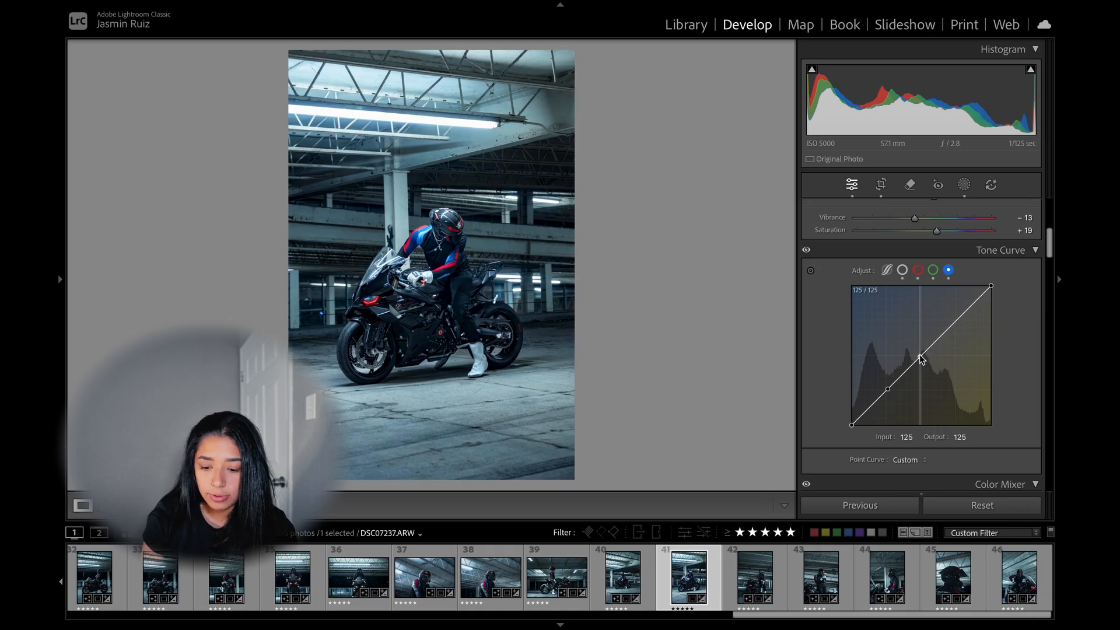
left_click_drag(921, 356, 921, 354)
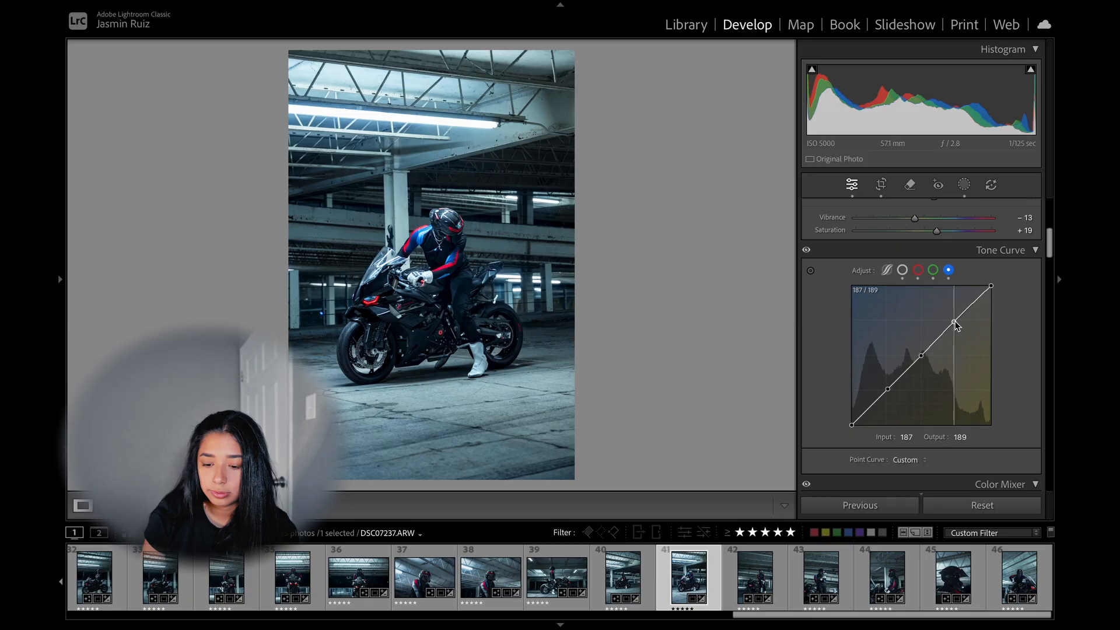
Lower the photo's overall exposure to 0.45 and slightly raise the black end point of the main RGB tone curve.
scroll(905, 382, "up", 2)
left_click(903, 307)
scroll(866, 342, "down", 3)
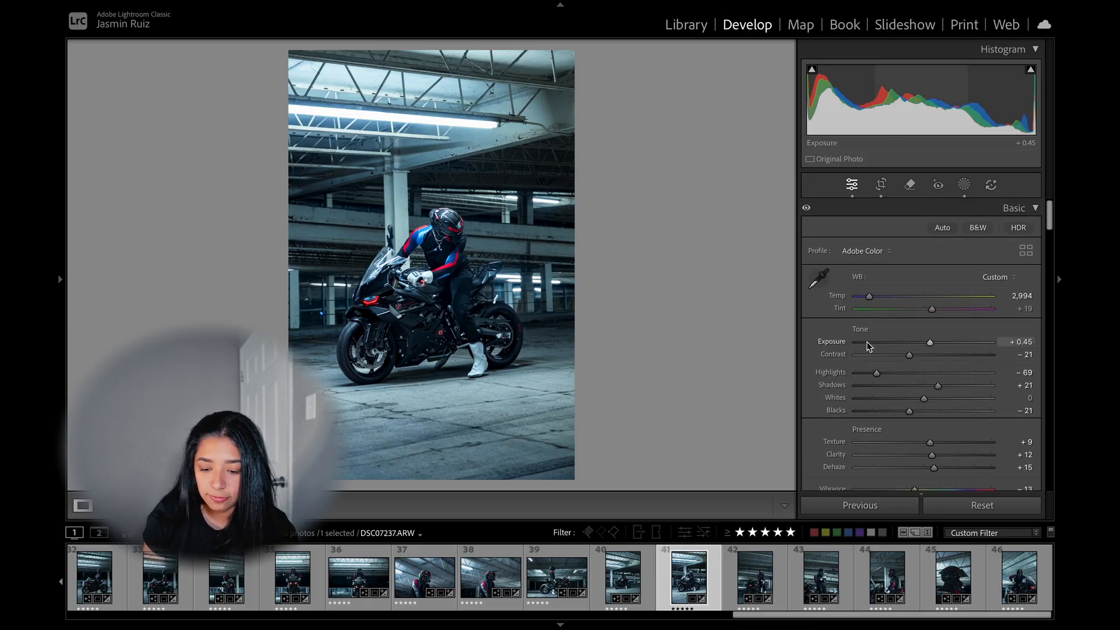
left_click_drag(853, 399, 853, 396)
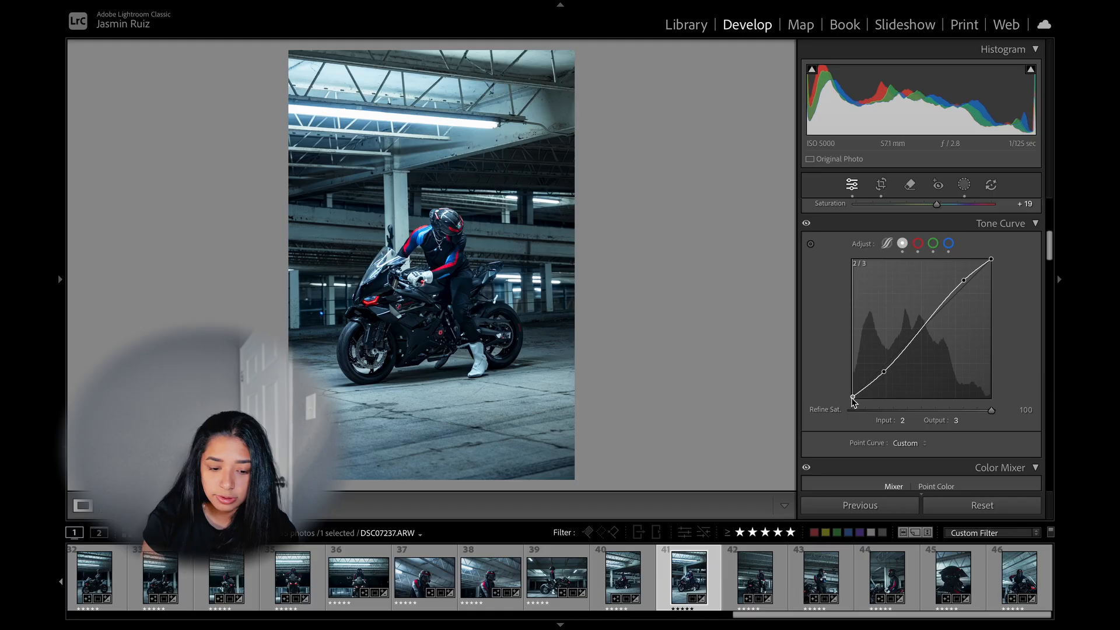
Reduce the Color Mixer's aqua saturation to −36 and its blue saturation to −50.
scroll(967, 313, "up", 3)
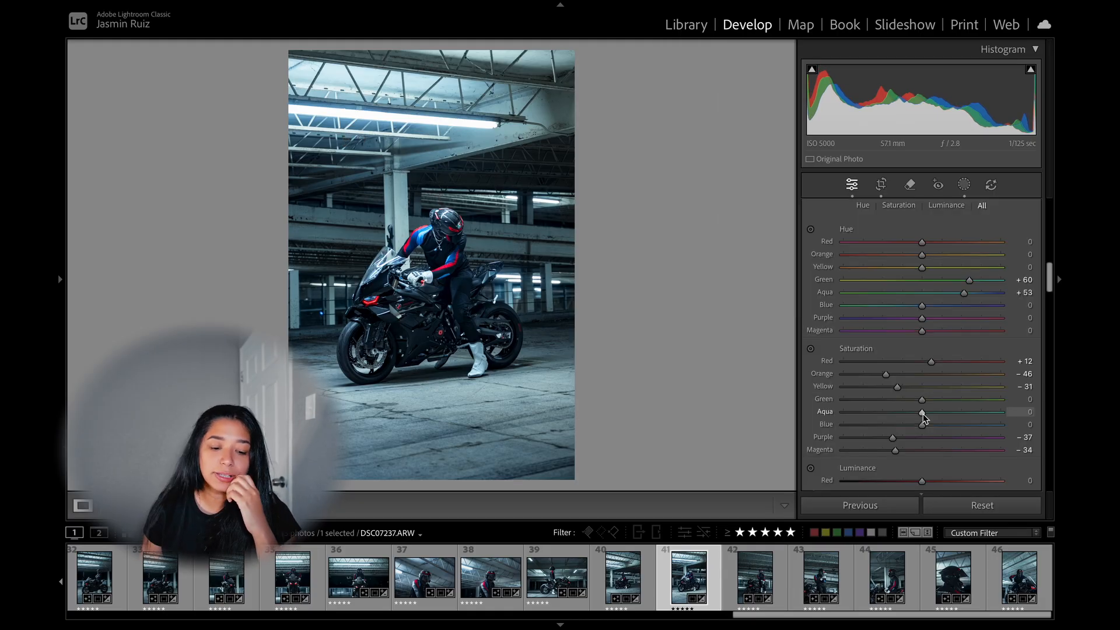
mouse_move(902, 415)
left_mouse_down()
mouse_move(874, 423)
mouse_move(898, 427)
mouse_move(865, 427)
mouse_move(909, 428)
left_mouse_up()
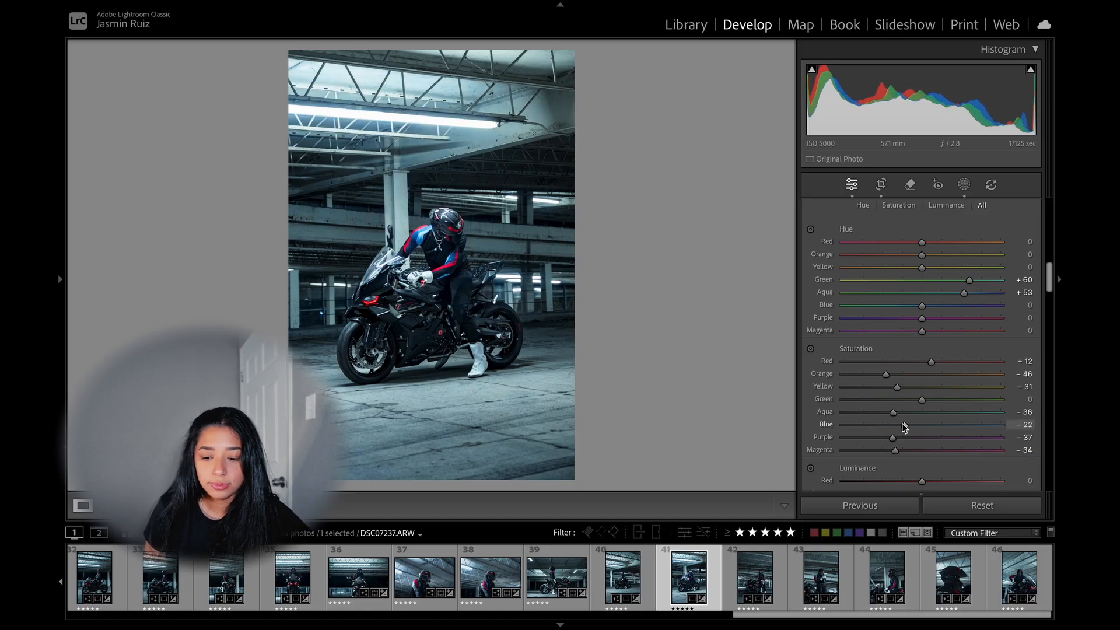
double_click(905, 428)
scroll(892, 414, "down", 1)
key("ctrl+z")
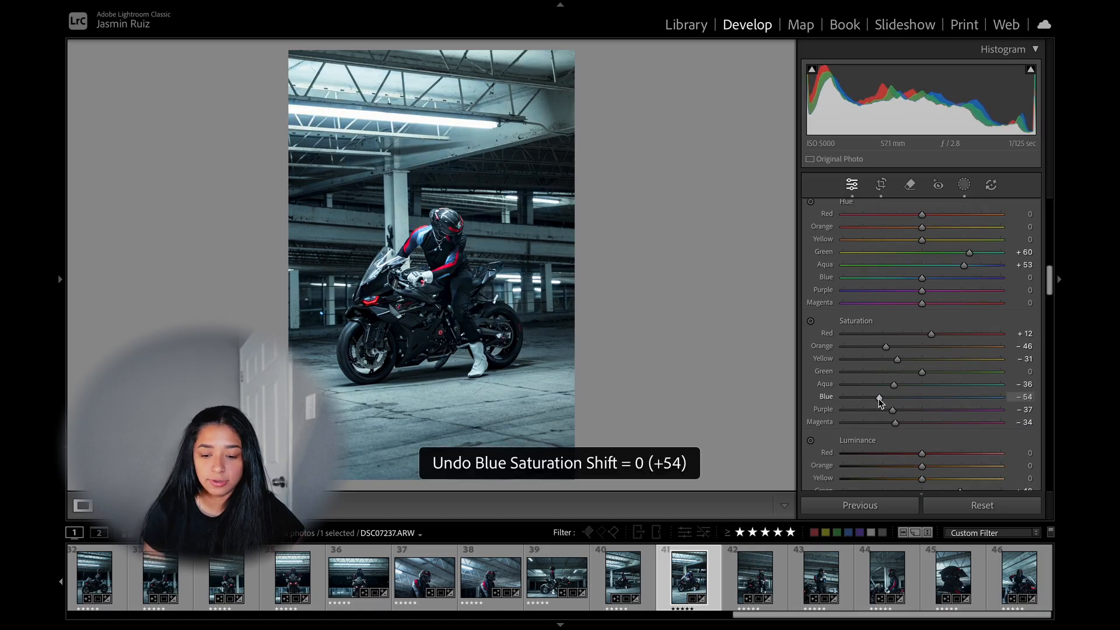
left_click_drag(879, 398, 882, 399)
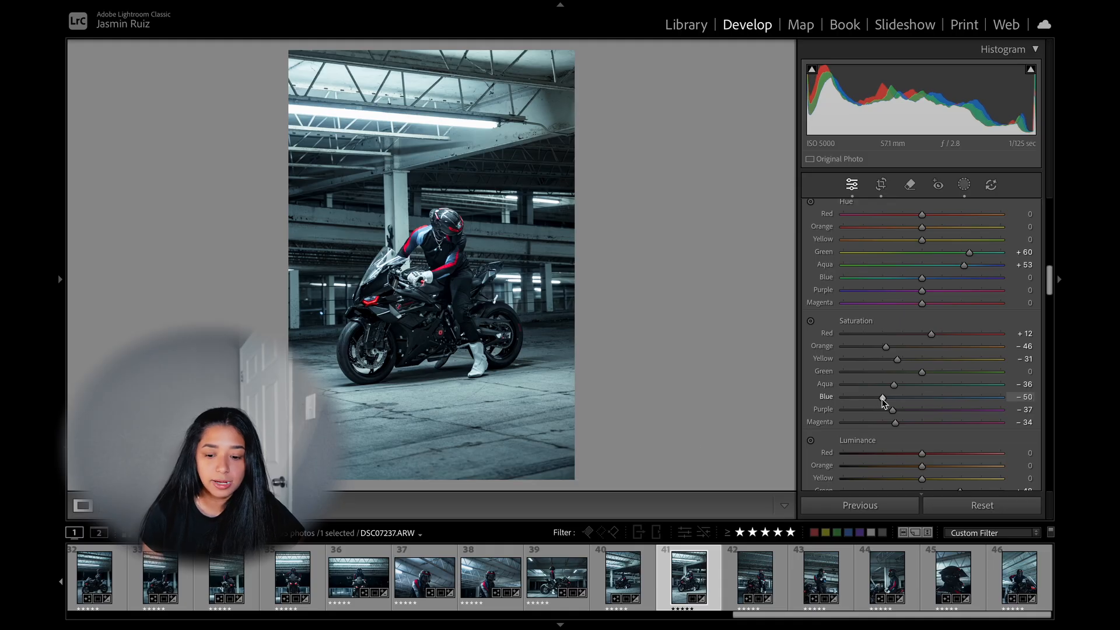
Create an object selection mask covering the blue panels on both sleeves of the rider's suit.
scroll(884, 402, "up", 2)
scroll(432, 258, "down", 4)
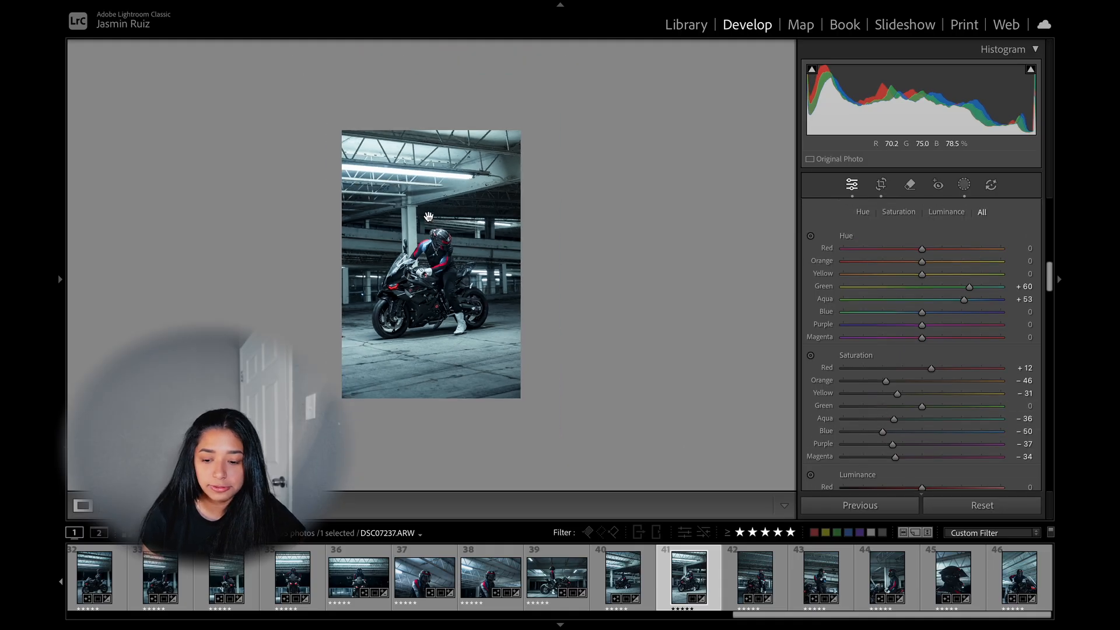
scroll(432, 258, "up", 6)
scroll(432, 257, "up", 3)
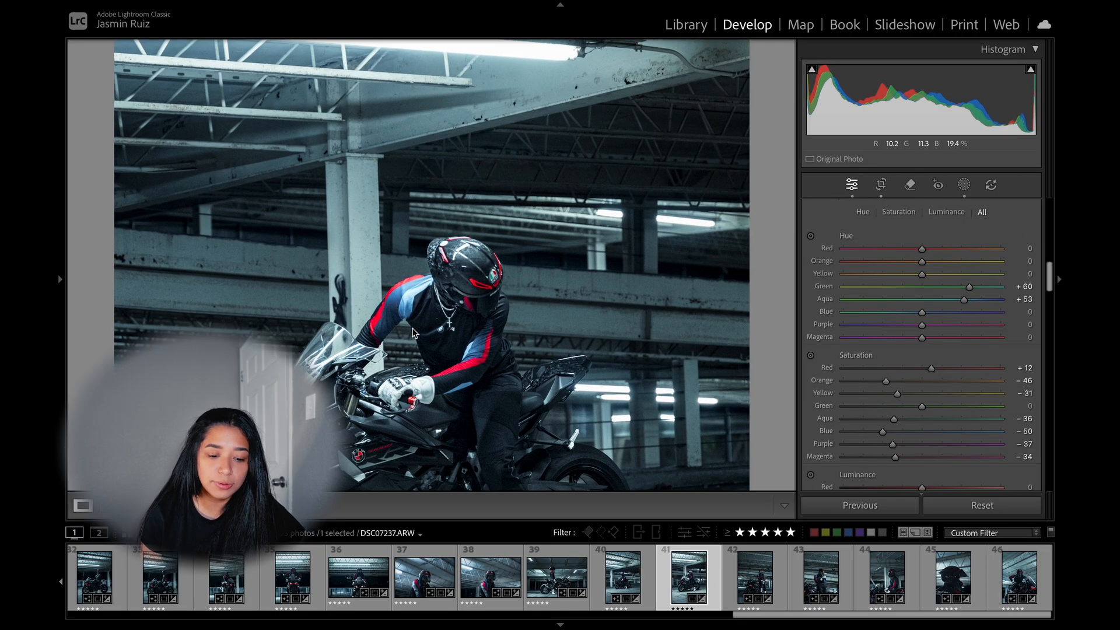
left_click(963, 186)
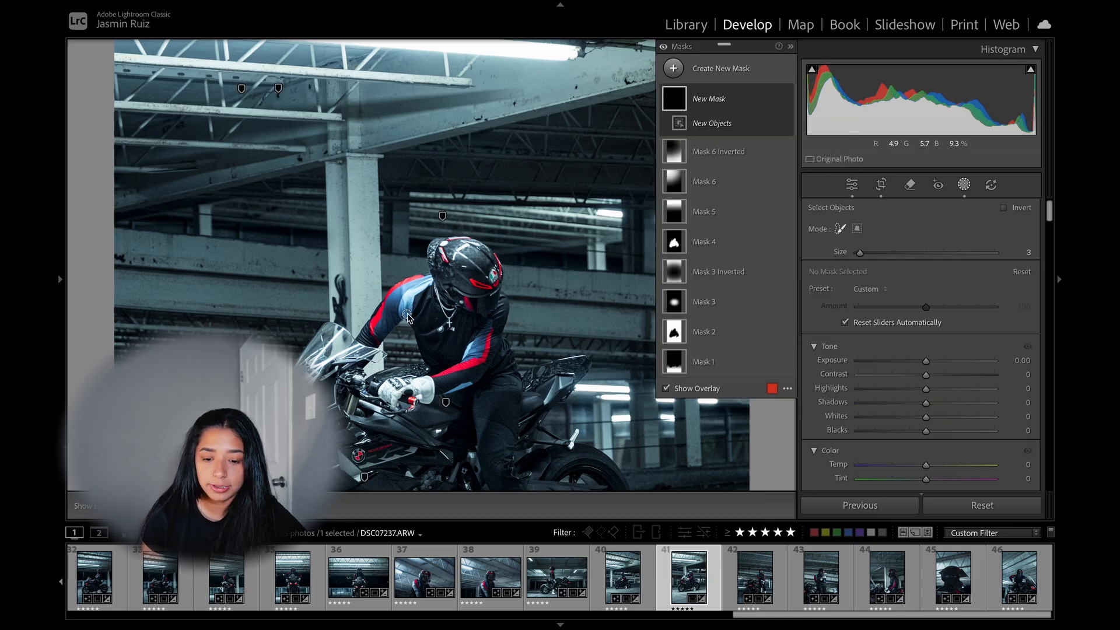
mouse_move(407, 313)
left_mouse_down()
mouse_move(427, 285)
mouse_move(401, 294)
mouse_move(381, 329)
mouse_move(403, 295)
left_mouse_up()
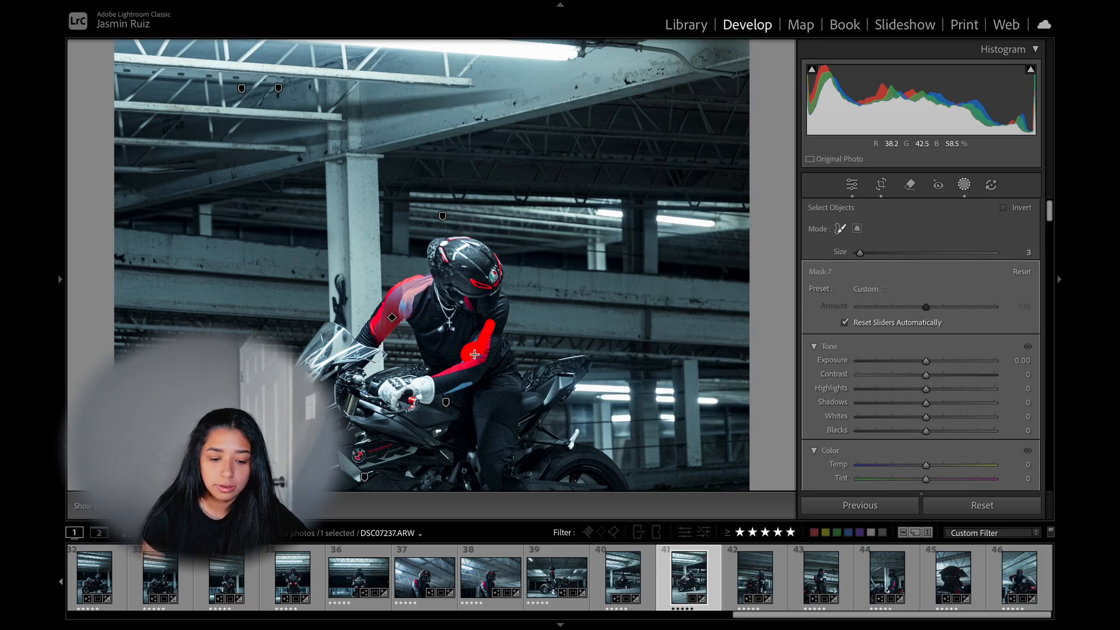
left_click_drag(477, 342, 476, 344)
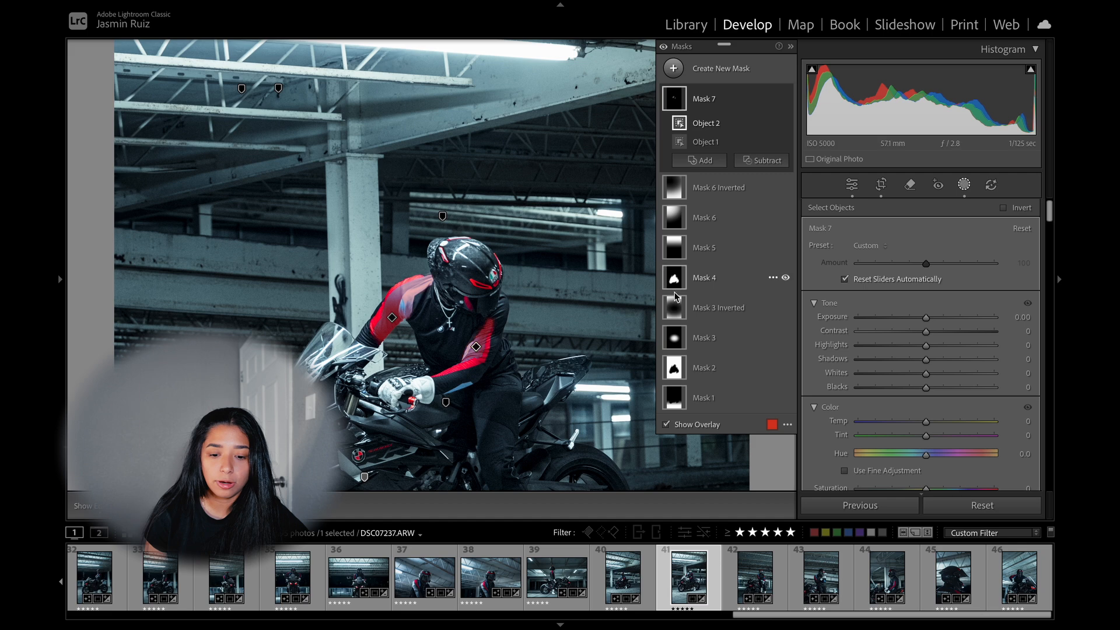
scroll(898, 317, "down", 3)
Try raising the photo's blacks to 82, undo that change, and set the whites to 32.
left_click_drag(926, 397, 979, 407)
left_click(852, 184)
left_click(979, 411)
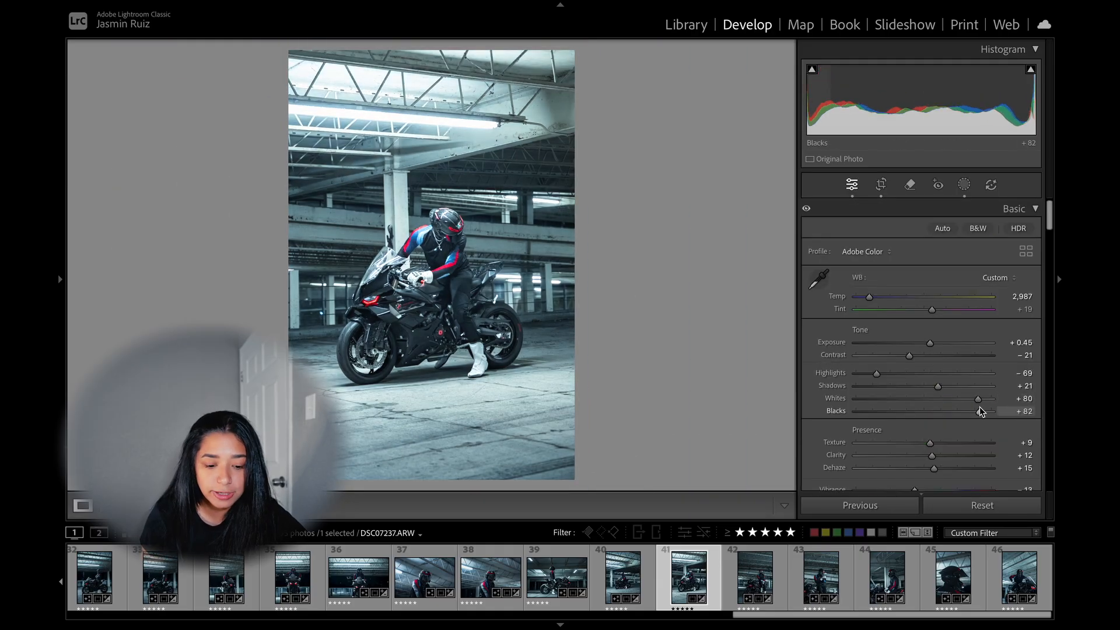
key("ctrl+z")
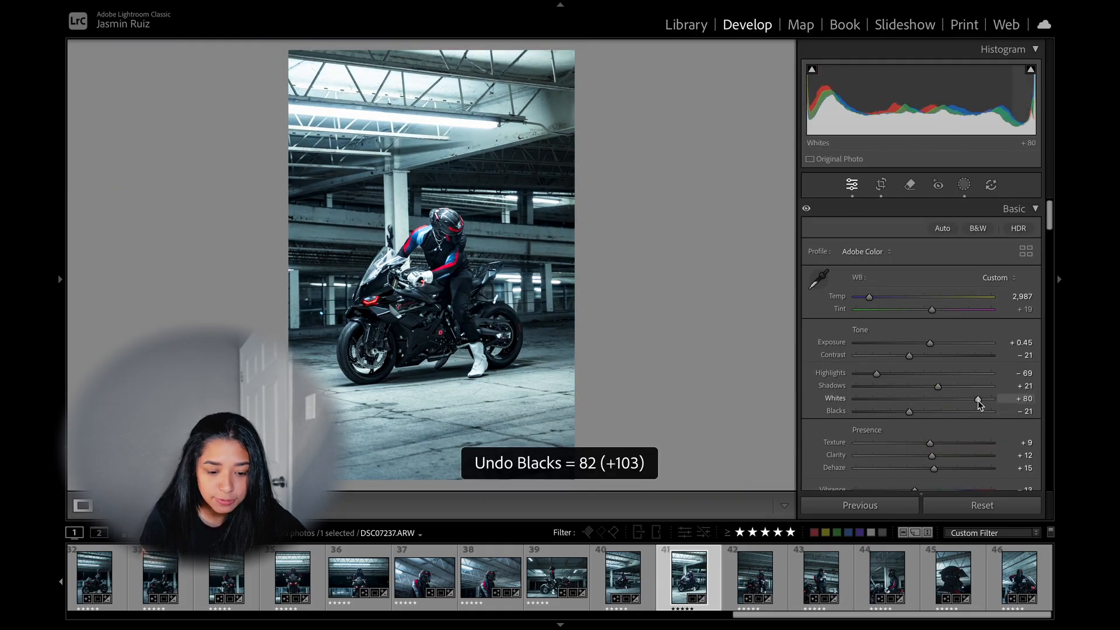
left_click_drag(978, 399, 948, 400)
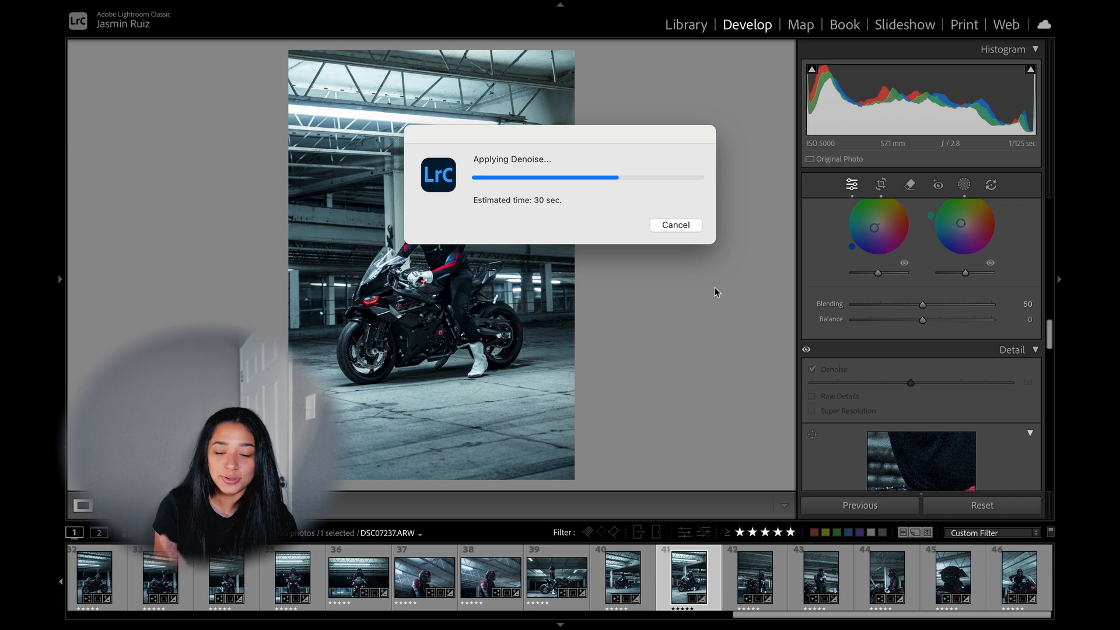
Inspect the denoised photo close up around the rider and update the outdated AI settings.
left_click(408, 275)
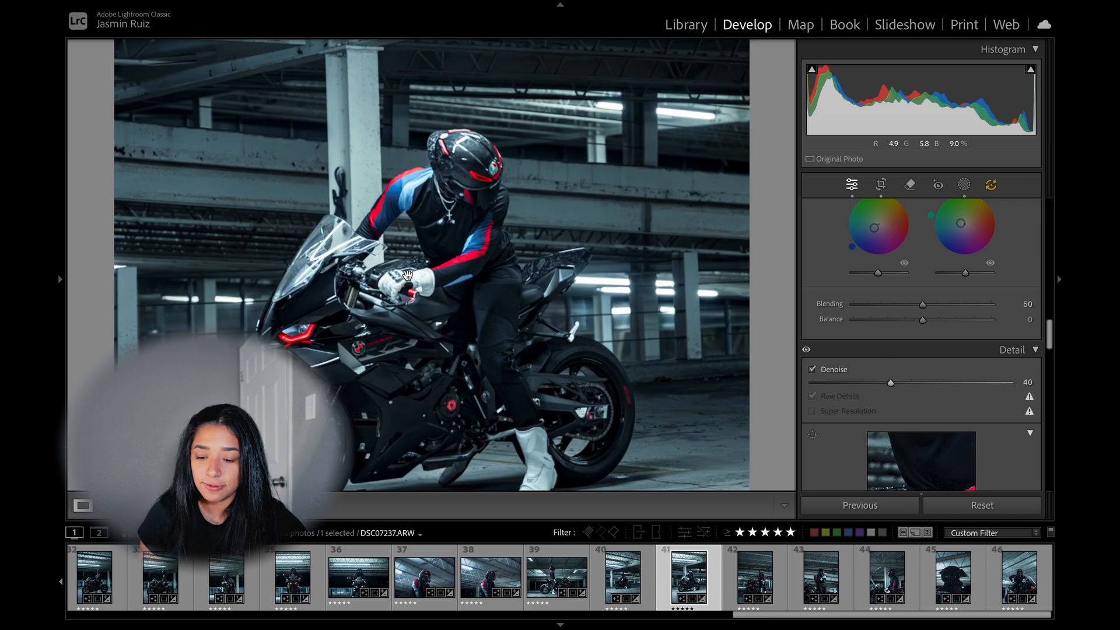
left_click(407, 274)
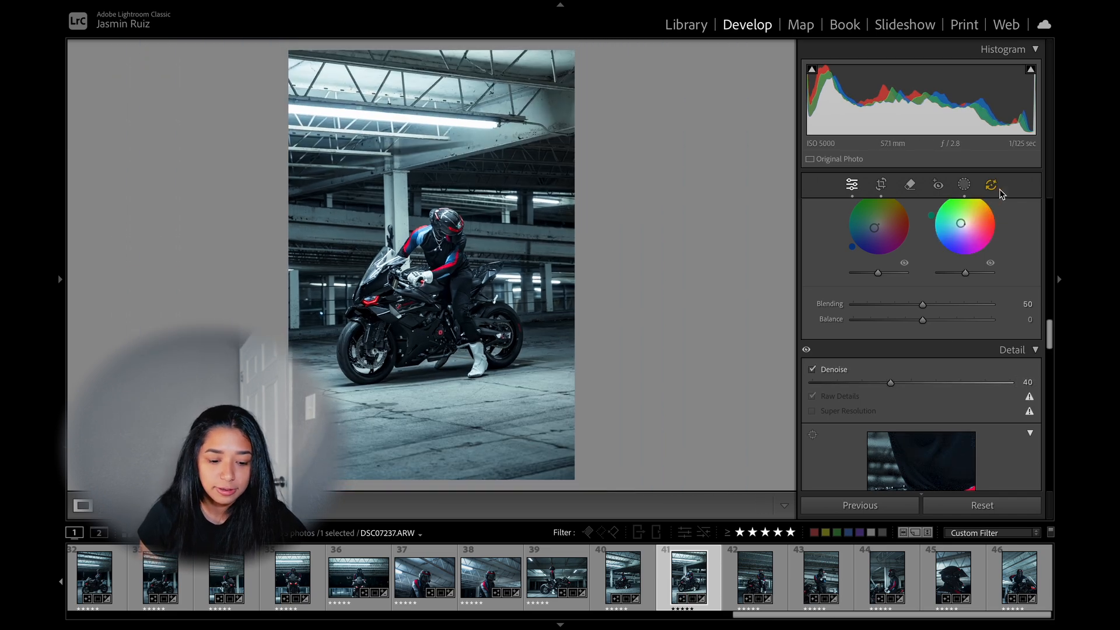
left_click(992, 185)
left_click(960, 321)
Narrow, flatten and lower the radial gradient mask over the motorcycle, subtract the subject from it, and slightly raise its exposure.
left_click(675, 99)
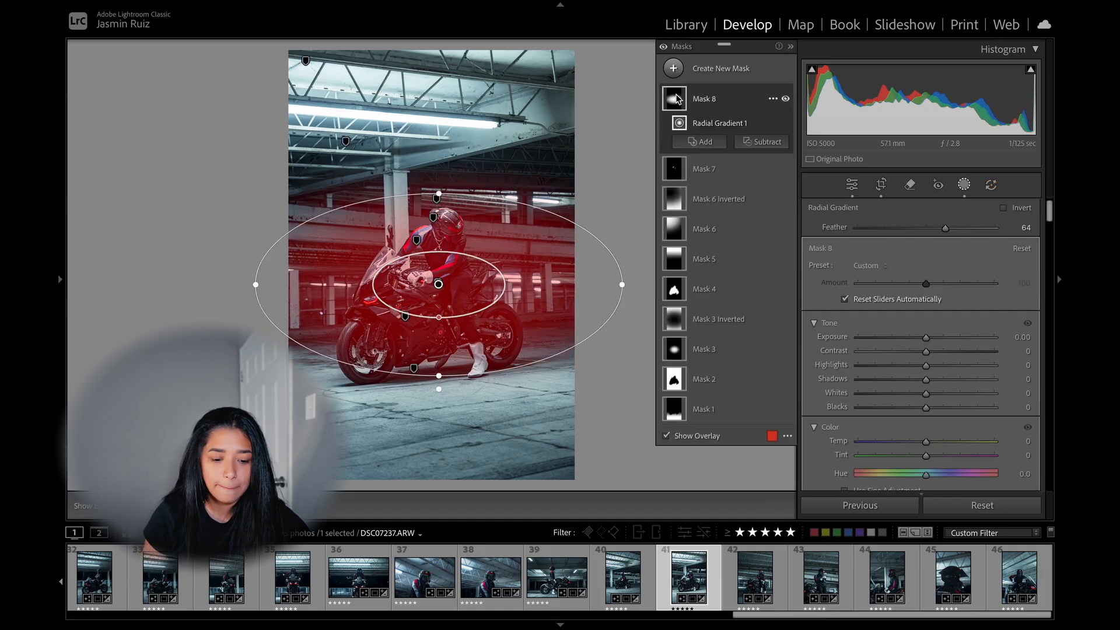
left_click_drag(256, 285, 302, 286)
left_click_drag(481, 313, 481, 323)
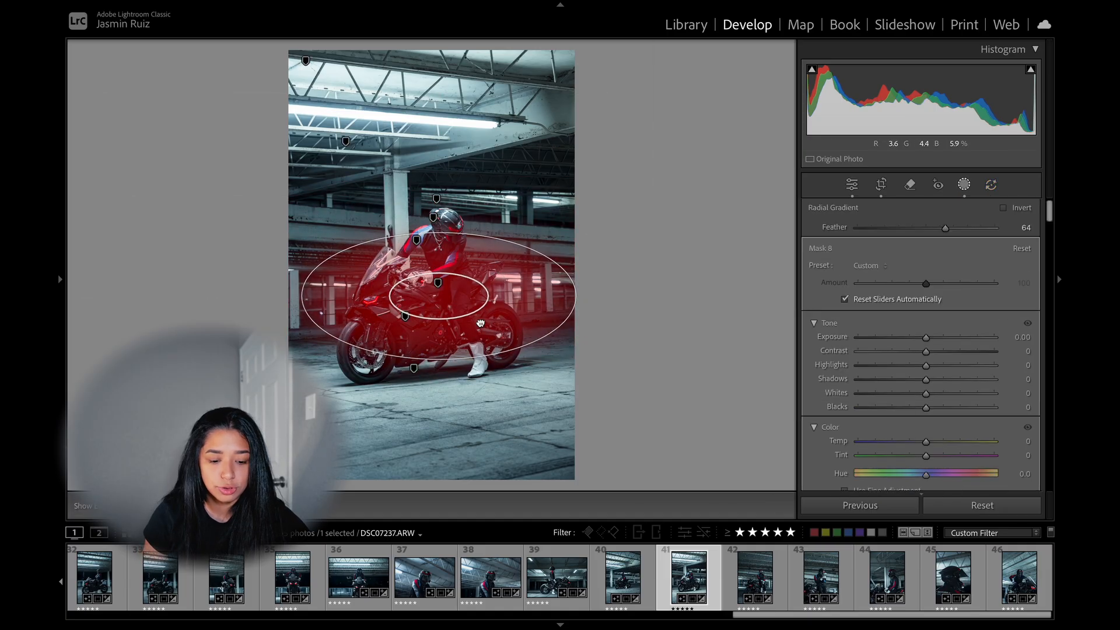
left_click(765, 142)
left_click(782, 171)
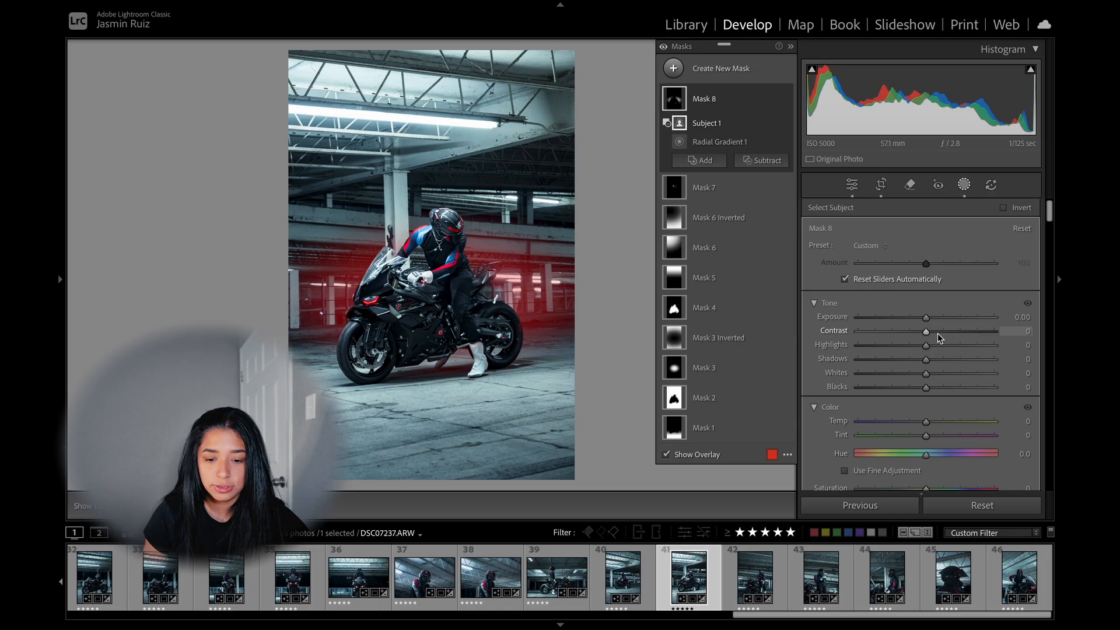
left_click_drag(926, 317, 931, 316)
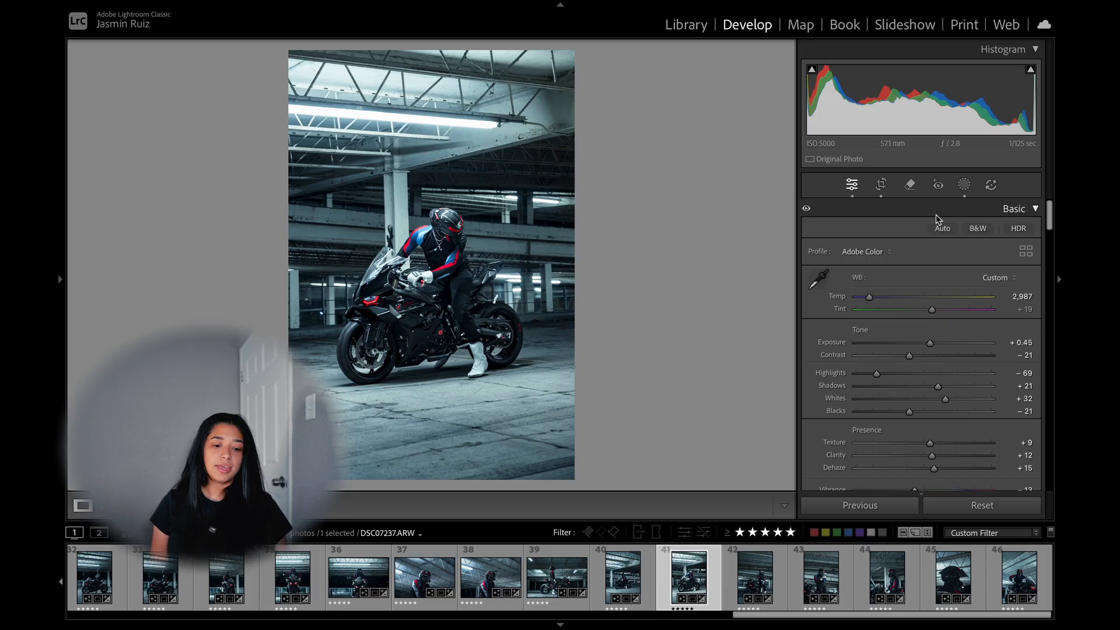
Compare the original and edited photo side by side and review the finished edit at full-screen size.
key("y")
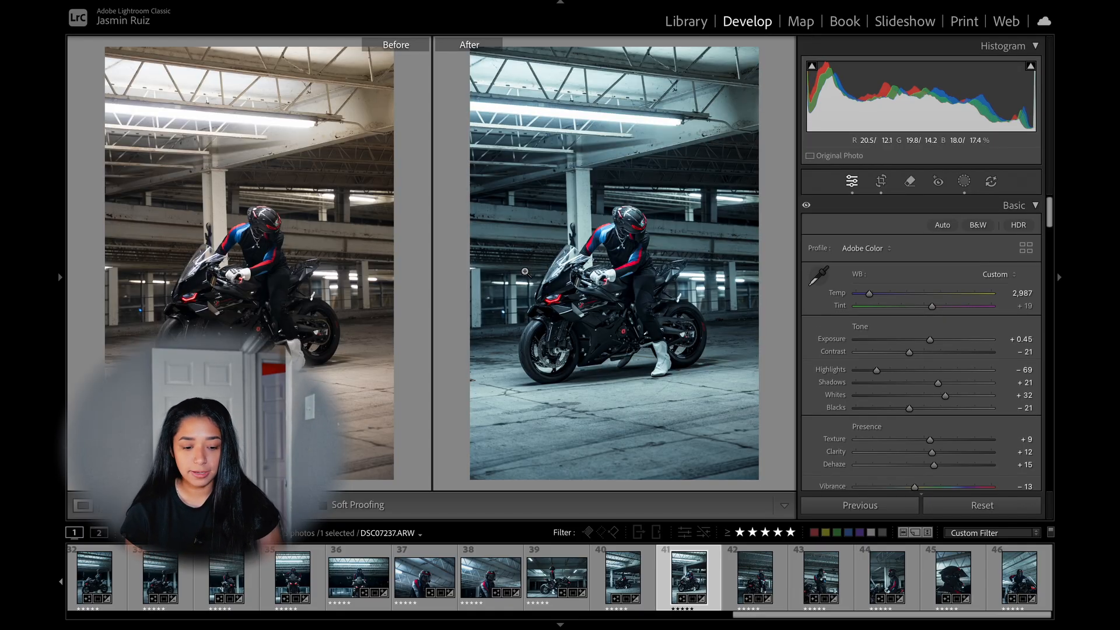
key("f")
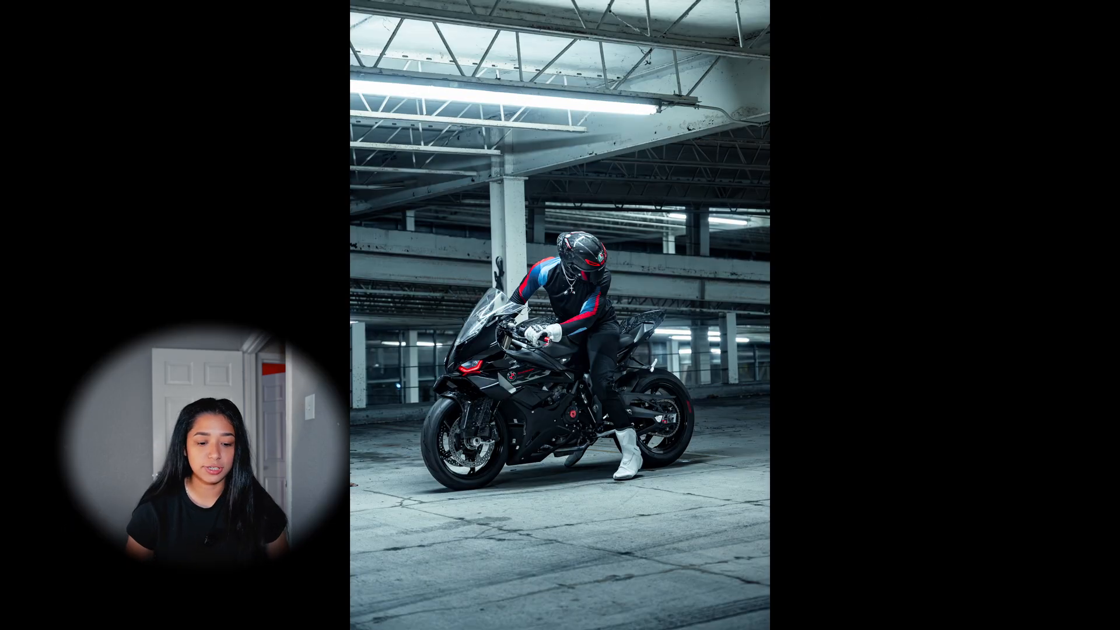